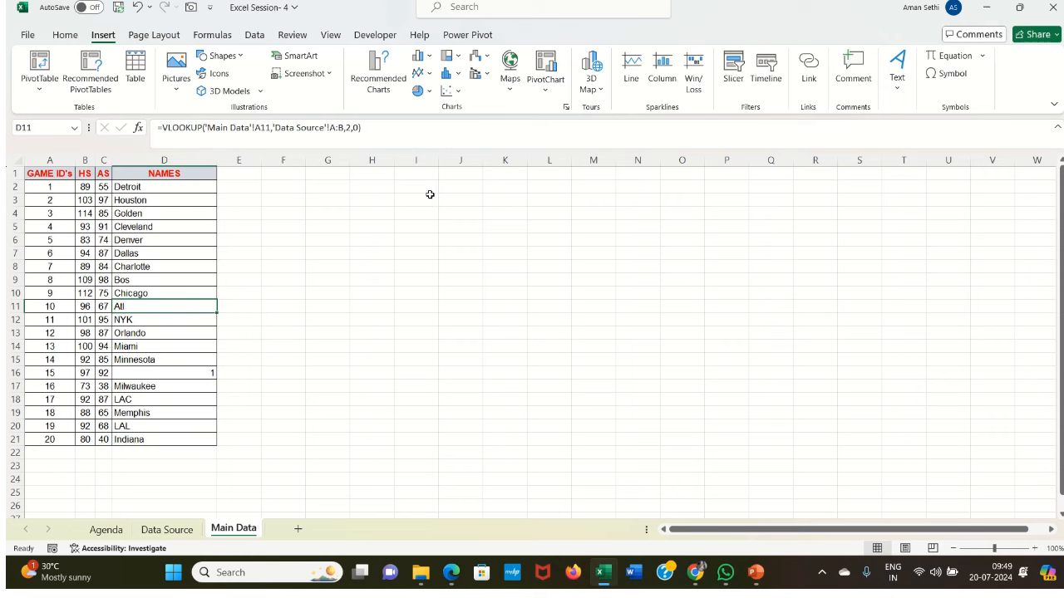
# - Look through the Agenda, Data Source and Main Data sheets and return to the Agenda sheet
pyautogui.click(111, 224)
pyautogui.click(107, 530)
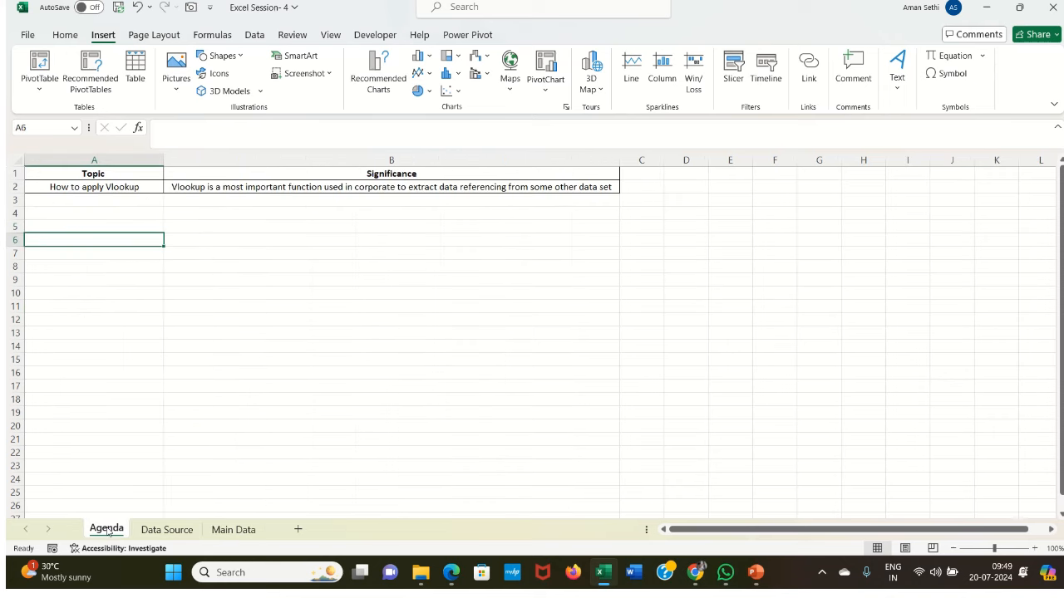
pyautogui.click(166, 530)
pyautogui.click(175, 306)
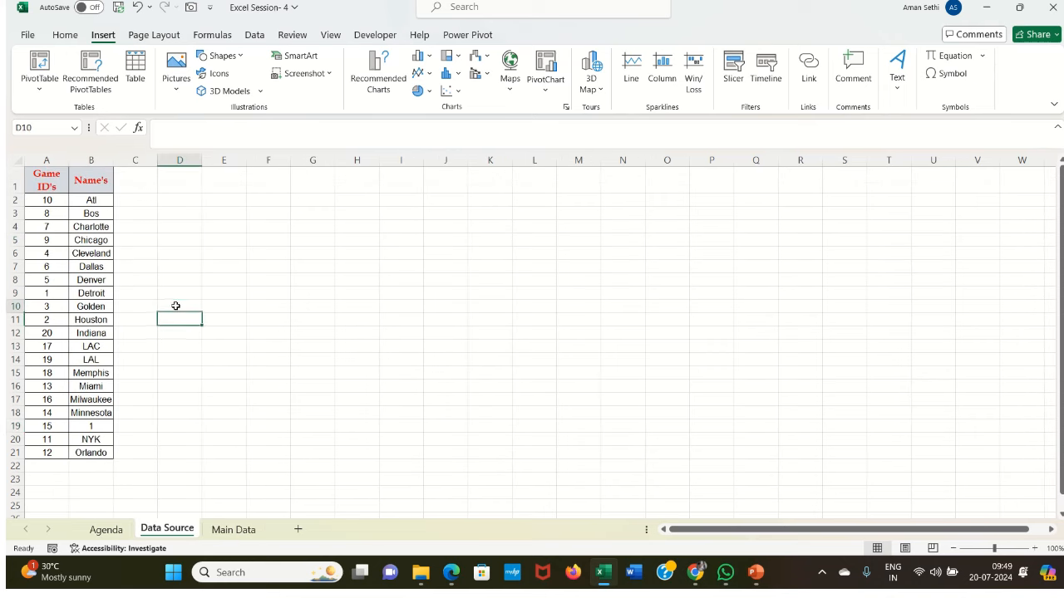
pyautogui.click(243, 530)
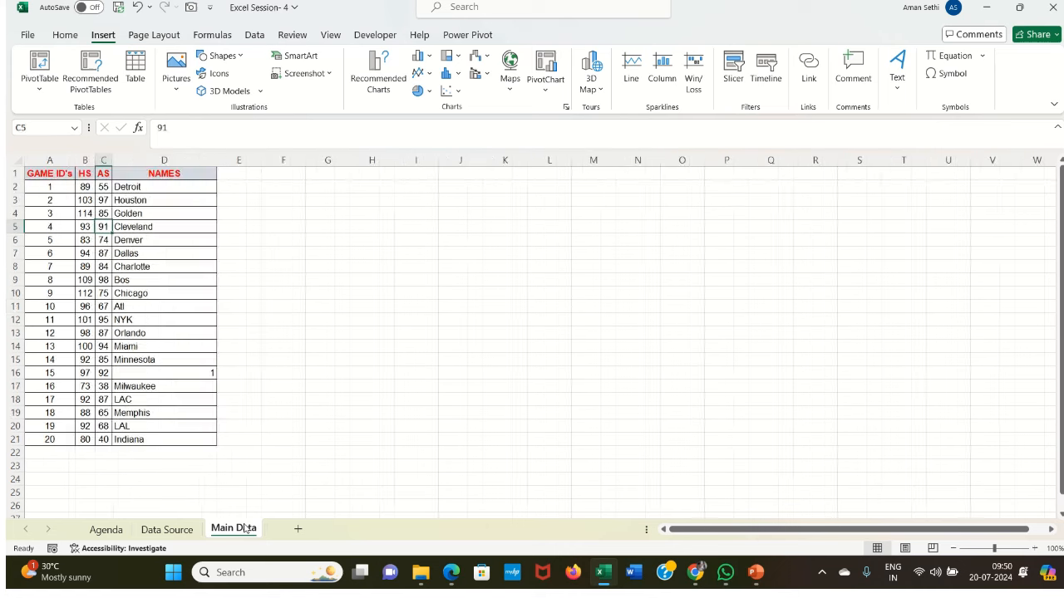
pyautogui.click(170, 361)
pyautogui.click(109, 530)
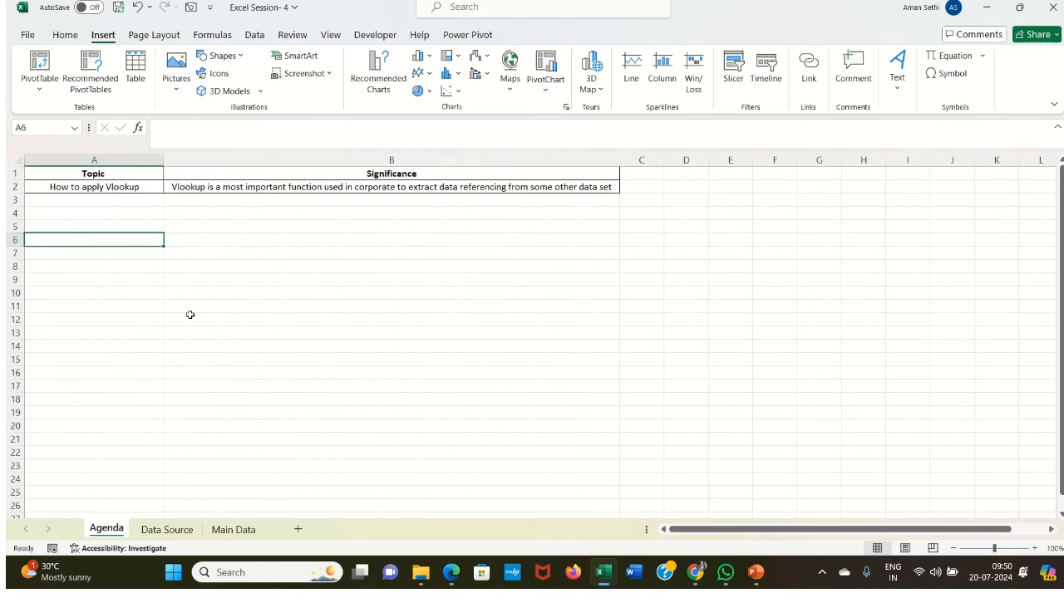
# - Examine the Topic and Significance entries in the Agenda table
pyautogui.moveTo(138, 171); pyautogui.dragTo(212, 186)
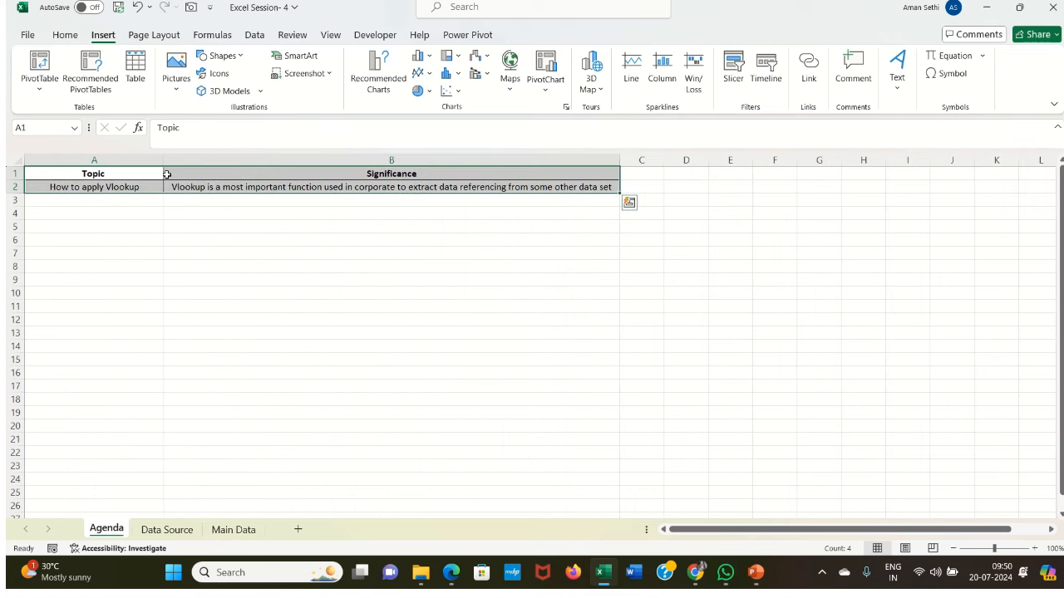
pyautogui.click(141, 163)
pyautogui.moveTo(140, 172); pyautogui.dragTo(183, 184)
pyautogui.click(140, 189)
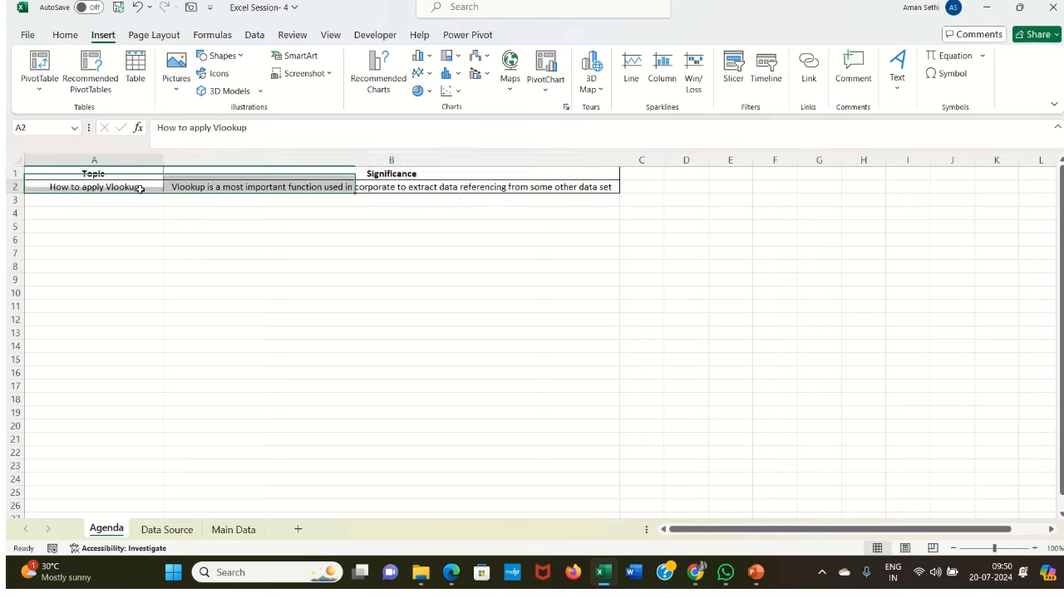
pyautogui.click(186, 188)
pyautogui.click(138, 170)
pyautogui.click(171, 175)
pyautogui.click(130, 176)
pyautogui.click(171, 175)
pyautogui.moveTo(156, 174)
pyautogui.mouseDown()
pyautogui.moveTo(197, 184)
pyautogui.moveTo(174, 186)
pyautogui.mouseUp()
pyautogui.click(150, 177)
pyautogui.click(130, 188)
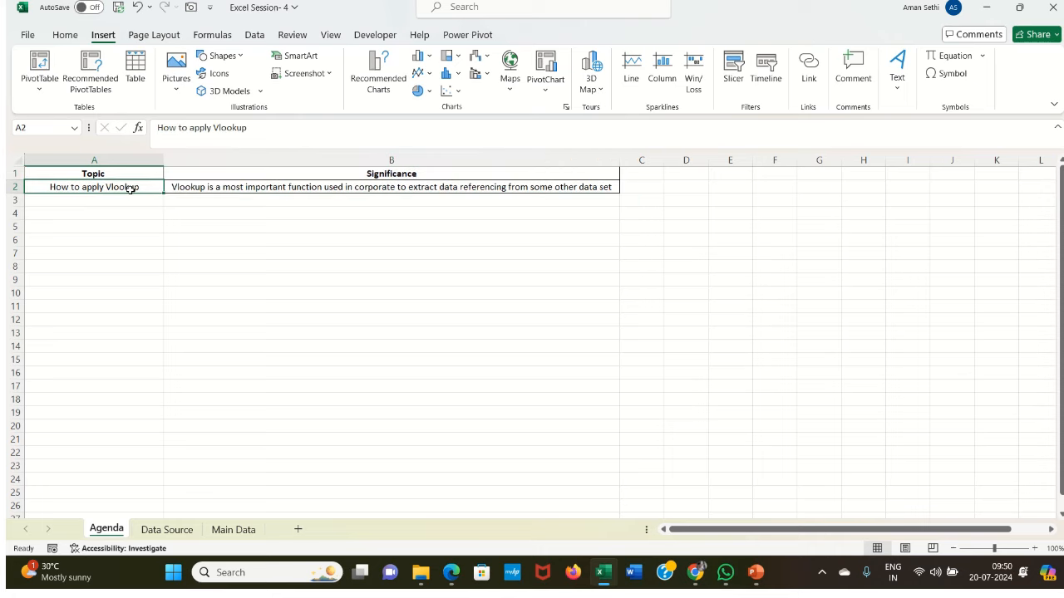
# - Enter the topic "How to insert add media any pdf file" in A3 and fit column A's width to its text
pyautogui.click(116, 199)
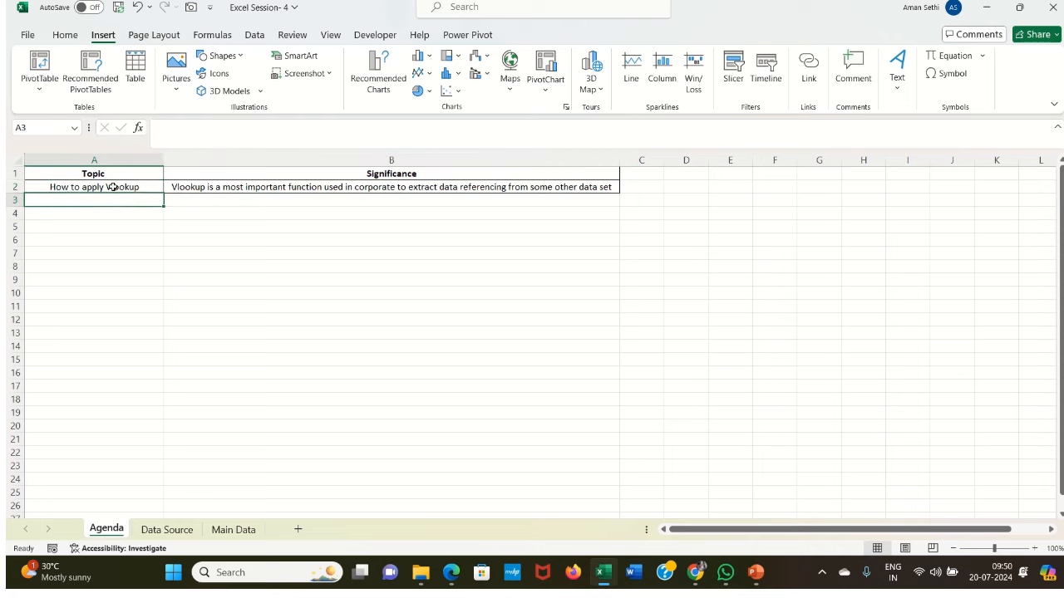
pyautogui.click(112, 188)
pyautogui.click(108, 199)
pyautogui.doubleClick(108, 200)
pyautogui.write('How to apply Vlookup')
pyautogui.write('ow ')
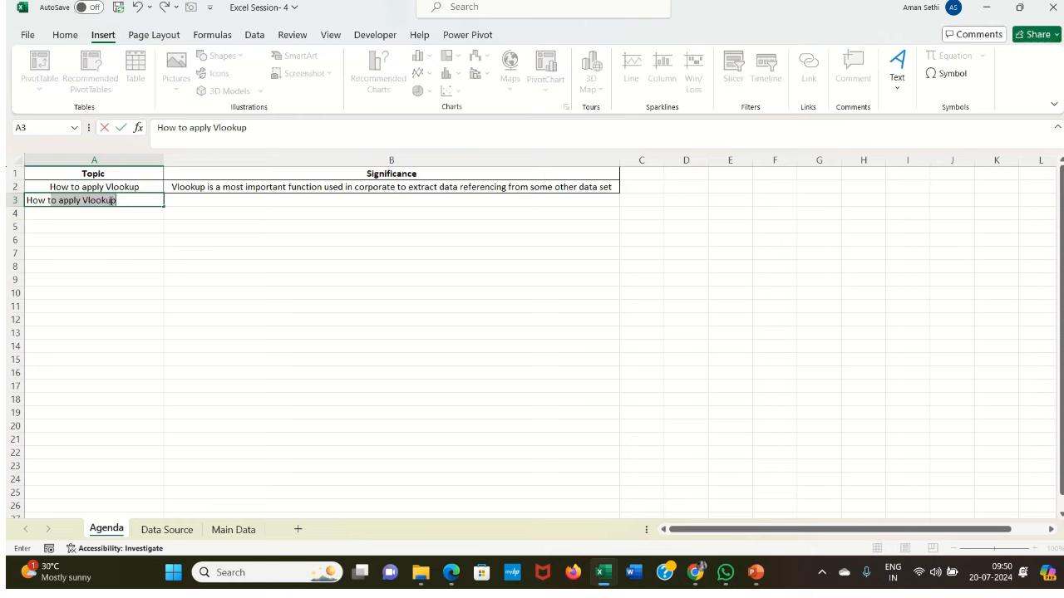
pyautogui.write('to insert ad')
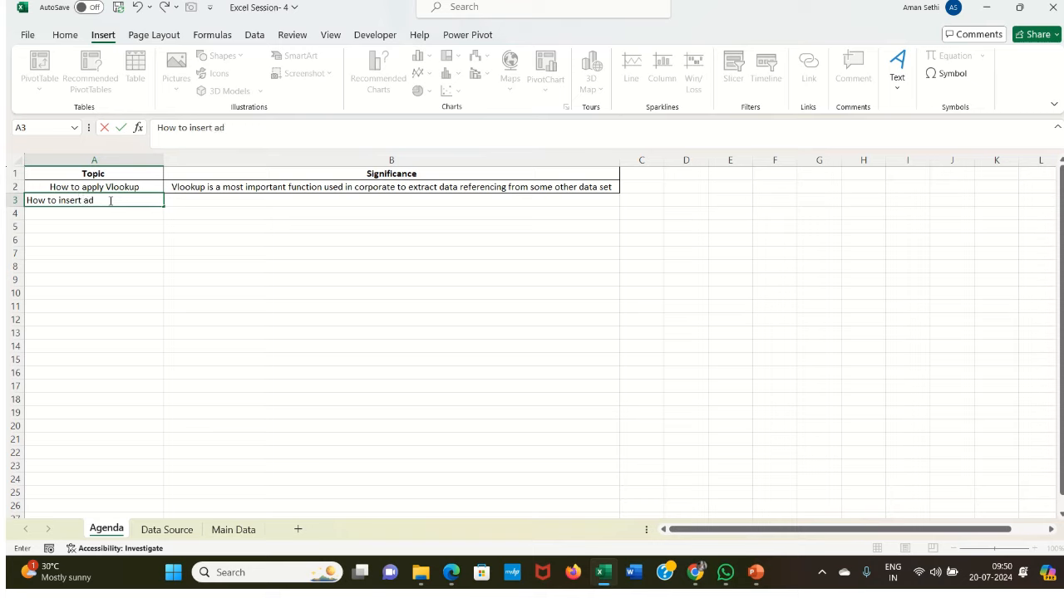
pyautogui.write('d media any pdf')
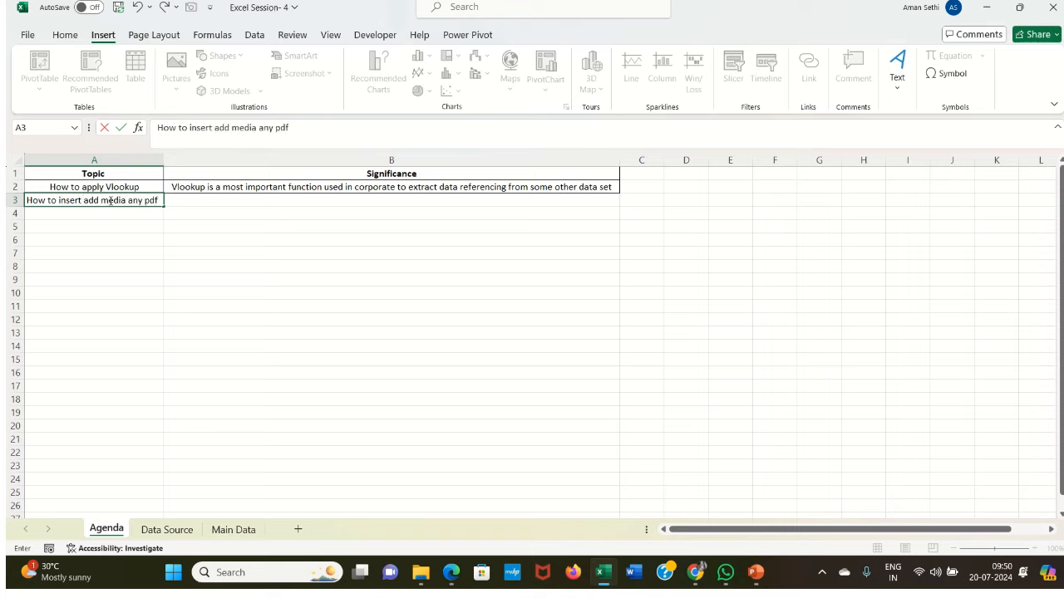
pyautogui.write(' file')
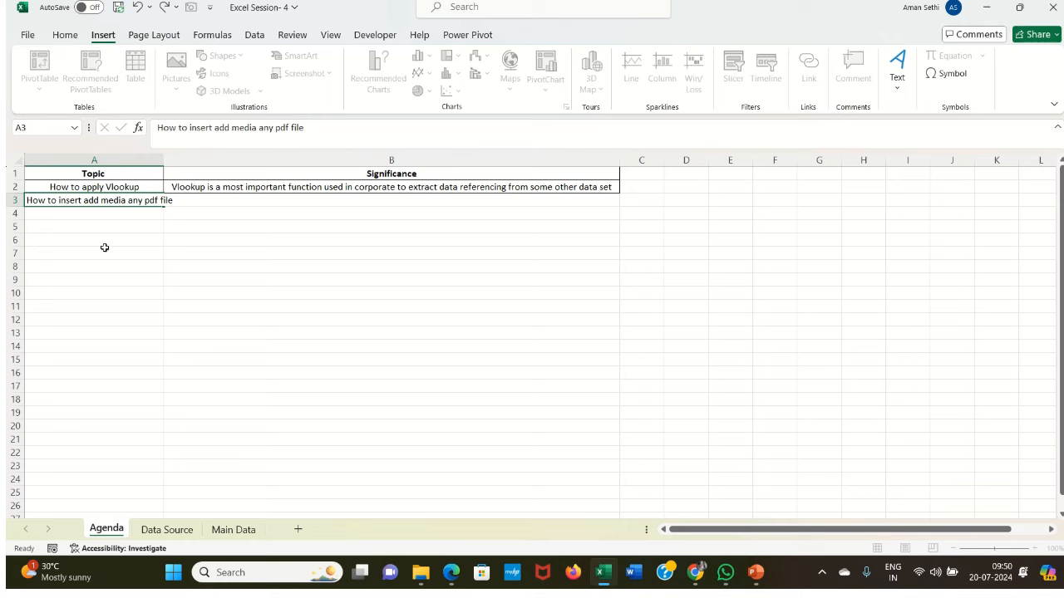
pyautogui.click(105, 253)
pyautogui.doubleClick(164, 160)
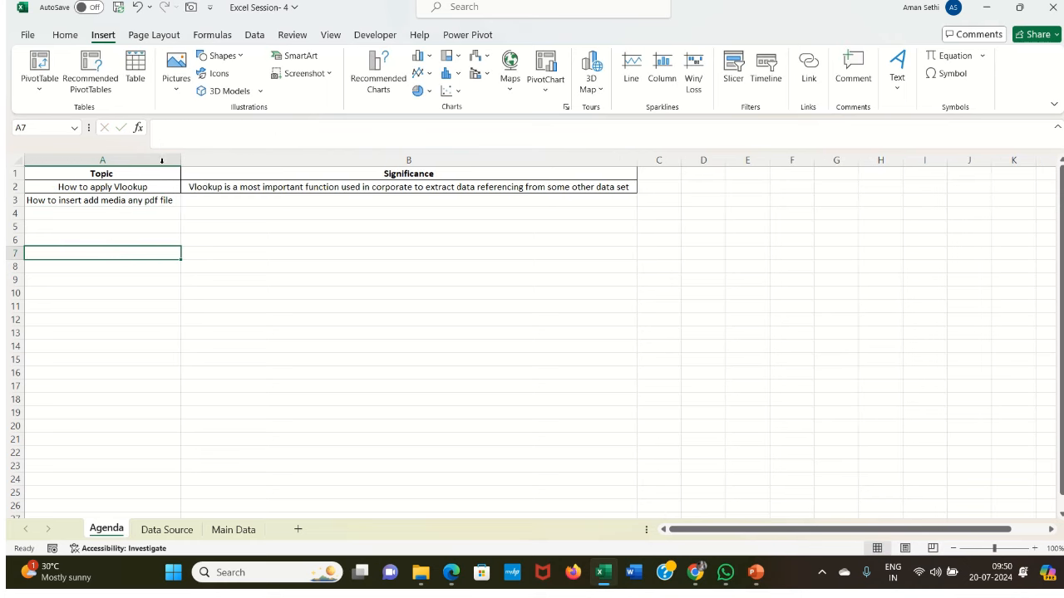
# - Enter "It will help an individual to refer the file as a reference pointer in the future" in B3
pyautogui.doubleClick(214, 198)
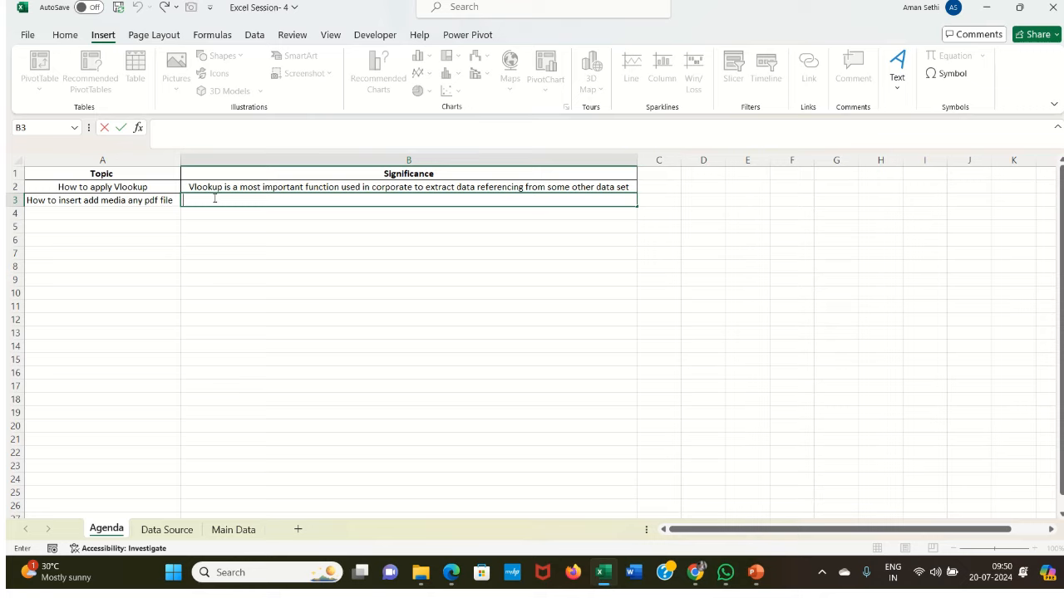
pyautogui.write('It will help an indiv')
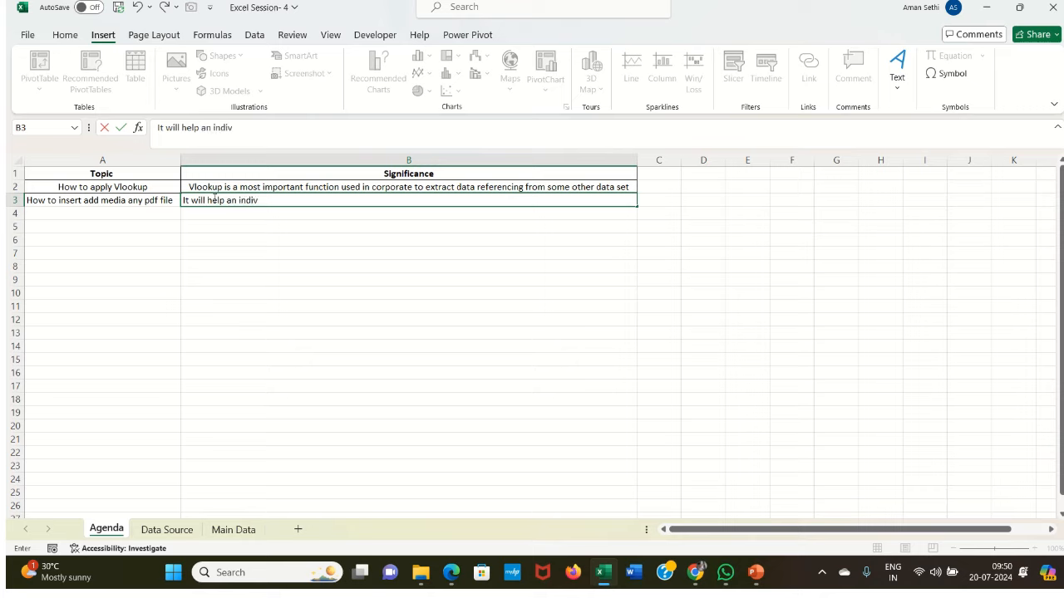
pyautogui.write('idual to refer the')
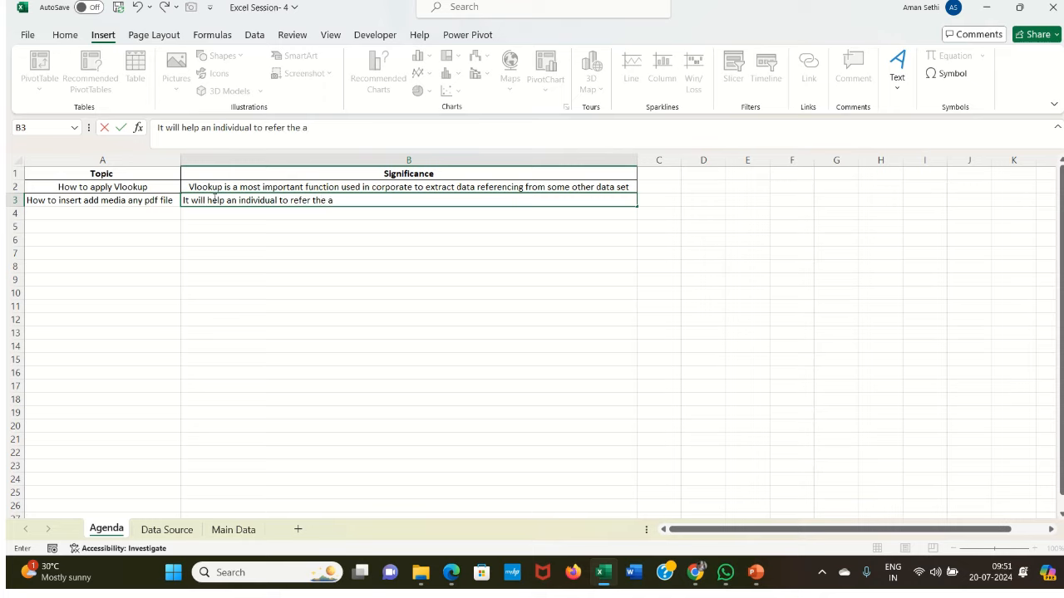
pyautogui.write(' file i')
pyautogui.press('BackSpace')
pyautogui.write('as a reference')
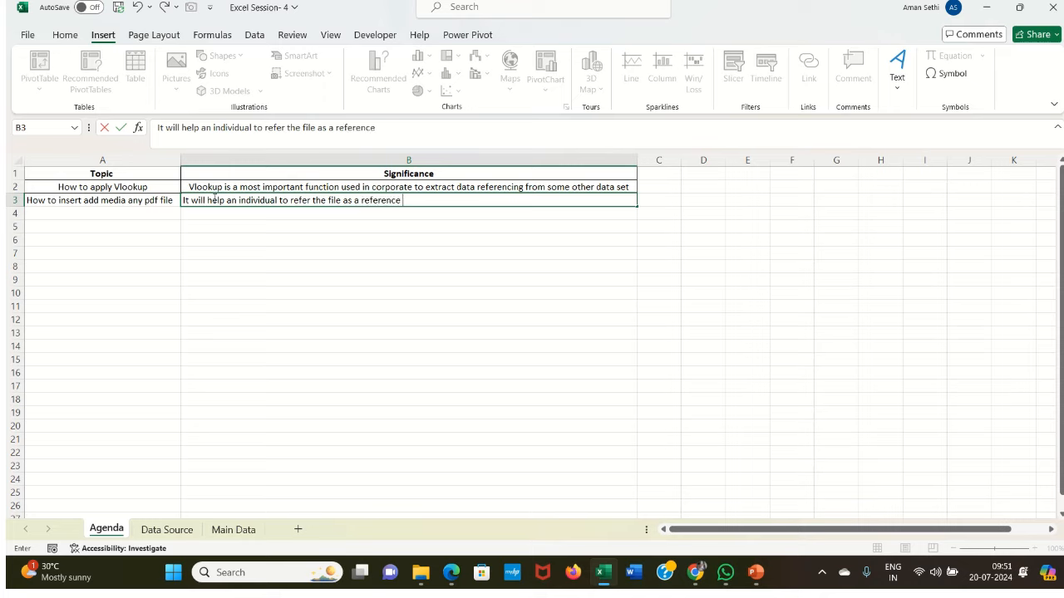
pyautogui.write(' pointer in the')
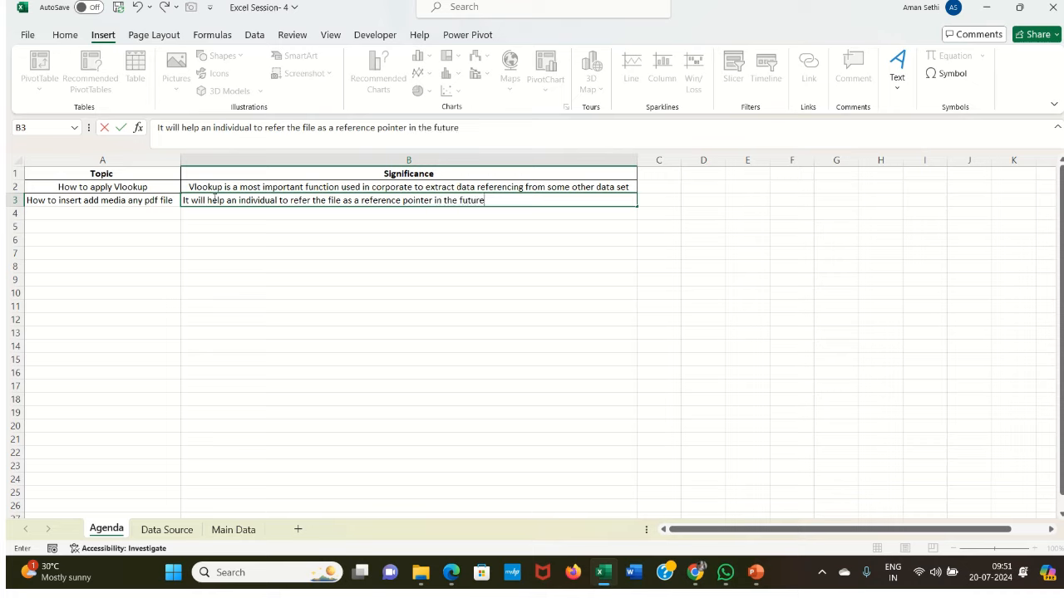
pyautogui.write(' future')
pyautogui.press('Return')
# - Apply borders to all cells of the Agenda table A1:B3 and center their text horizontally
pyautogui.click(188, 200)
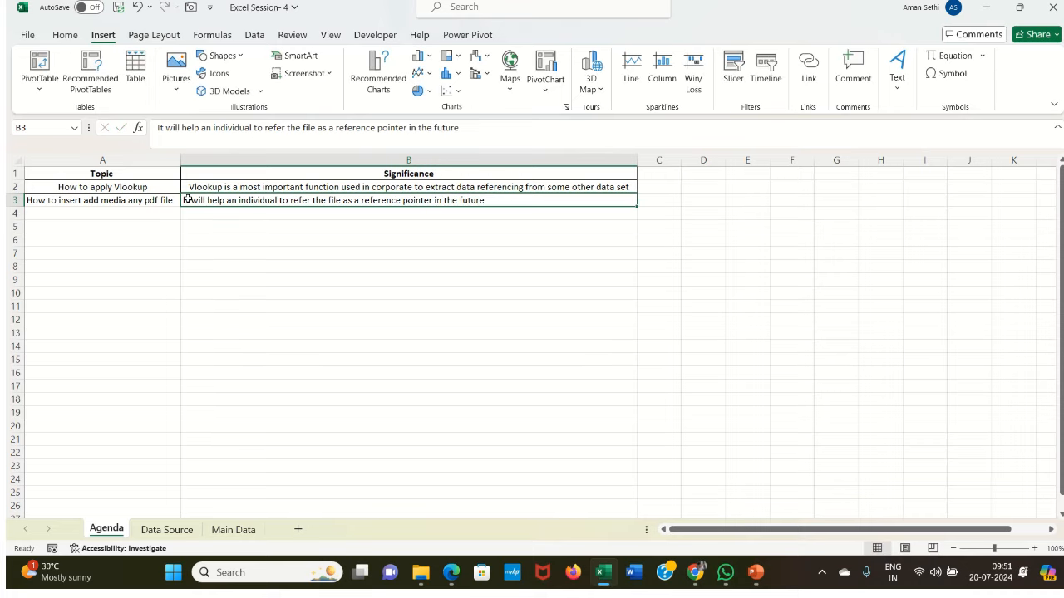
pyautogui.hotkey('ctrl', 'a')
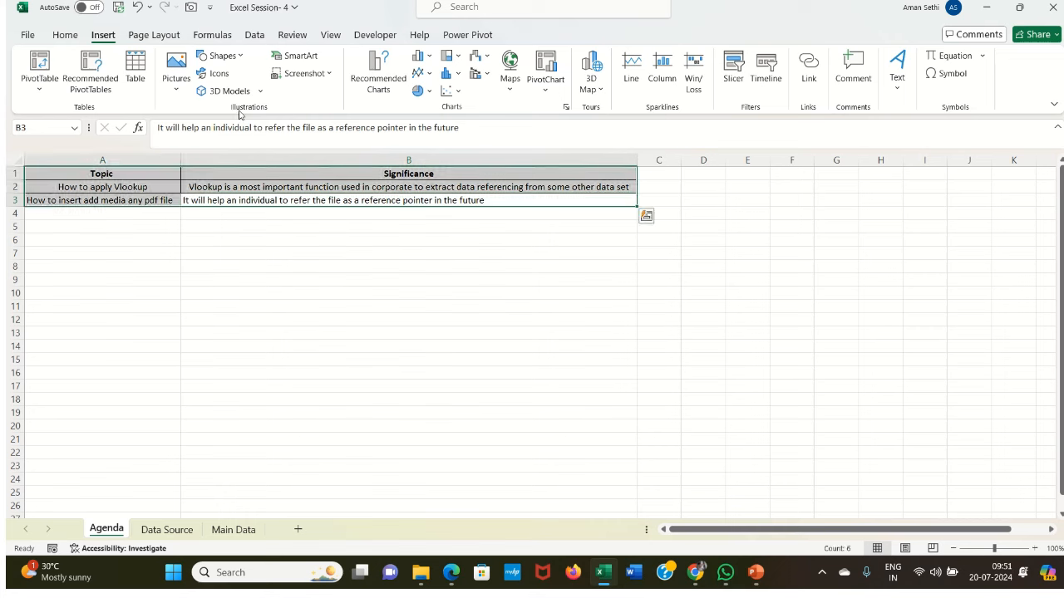
pyautogui.click(64, 35)
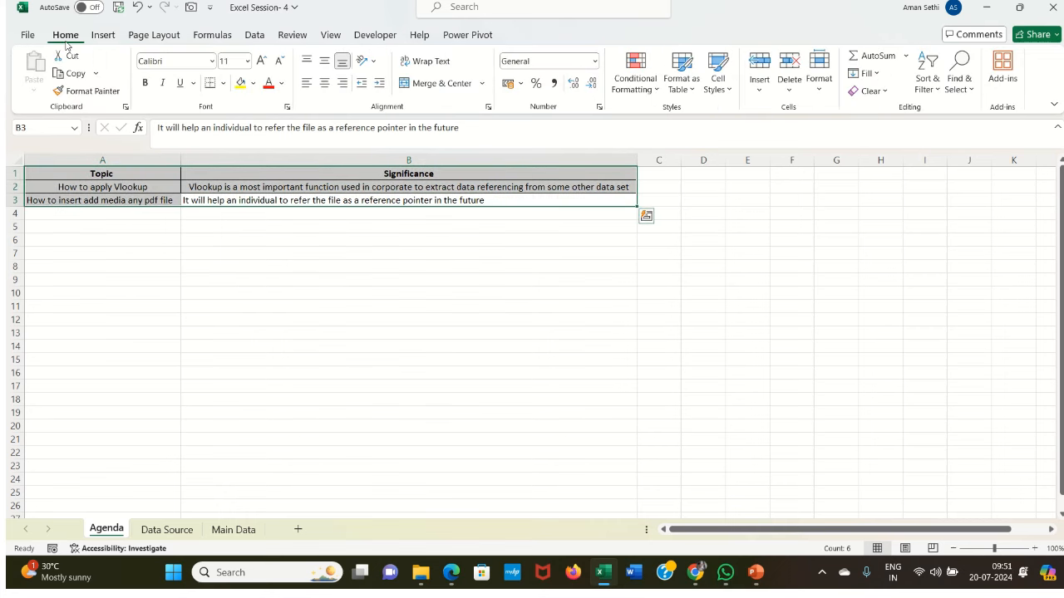
pyautogui.click(225, 85)
pyautogui.click(241, 224)
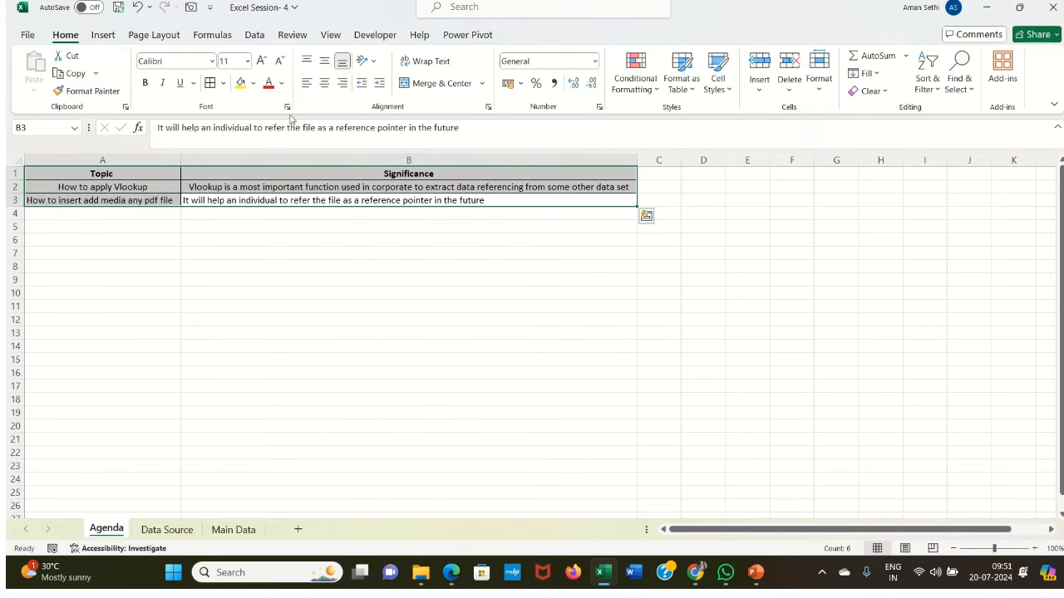
pyautogui.click(324, 83)
pyautogui.click(270, 256)
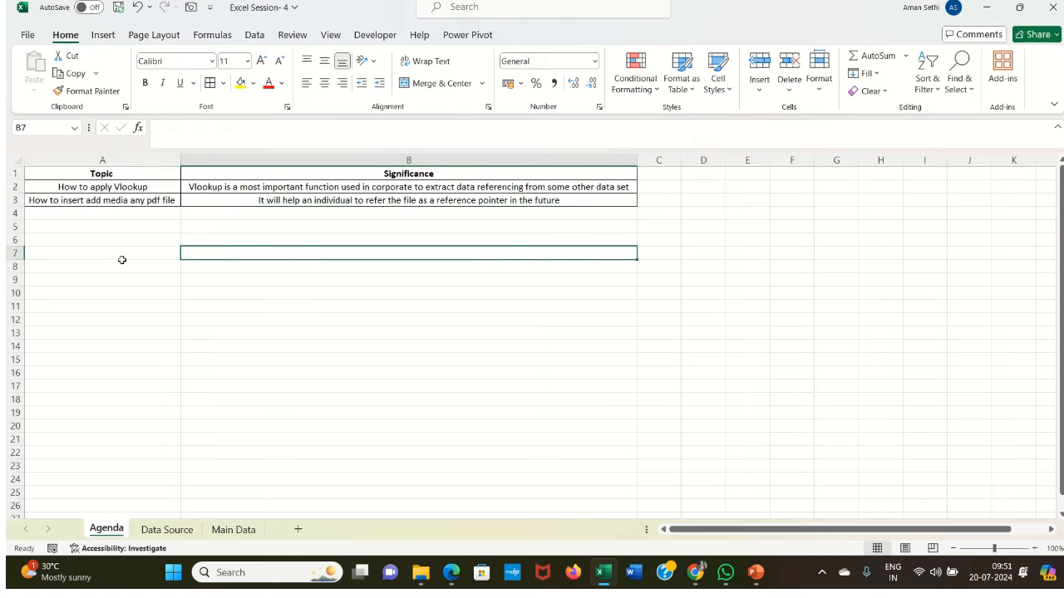
pyautogui.moveTo(105, 172); pyautogui.dragTo(225, 200)
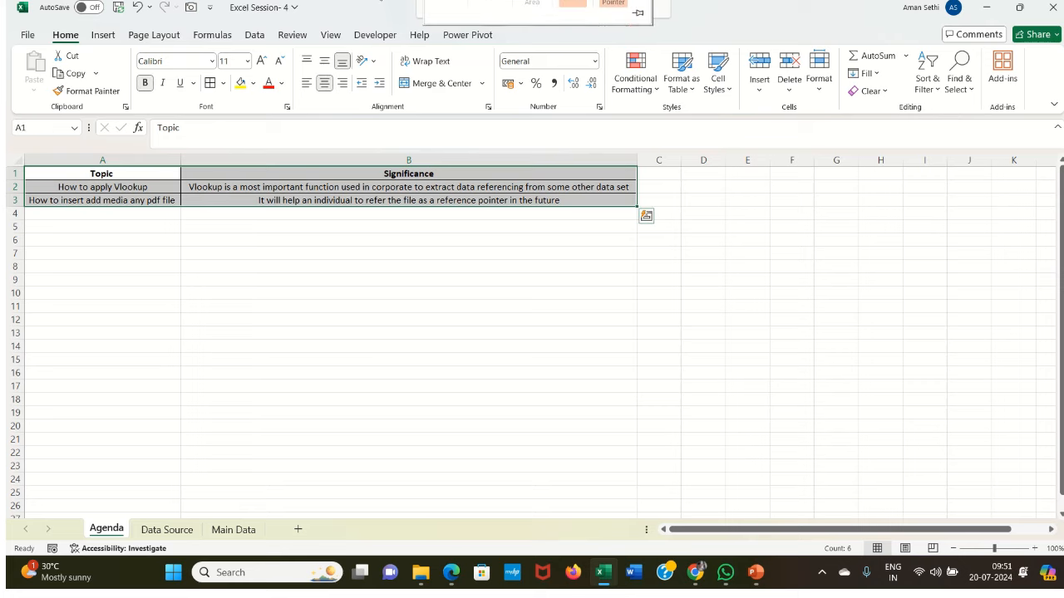
pyautogui.click(175, 255)
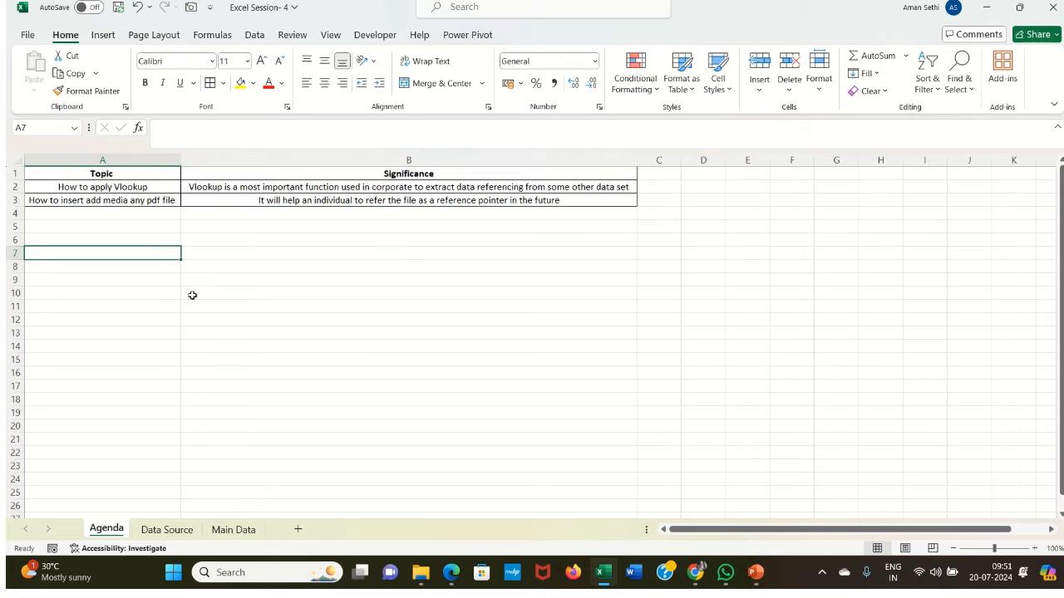
pyautogui.click(190, 528)
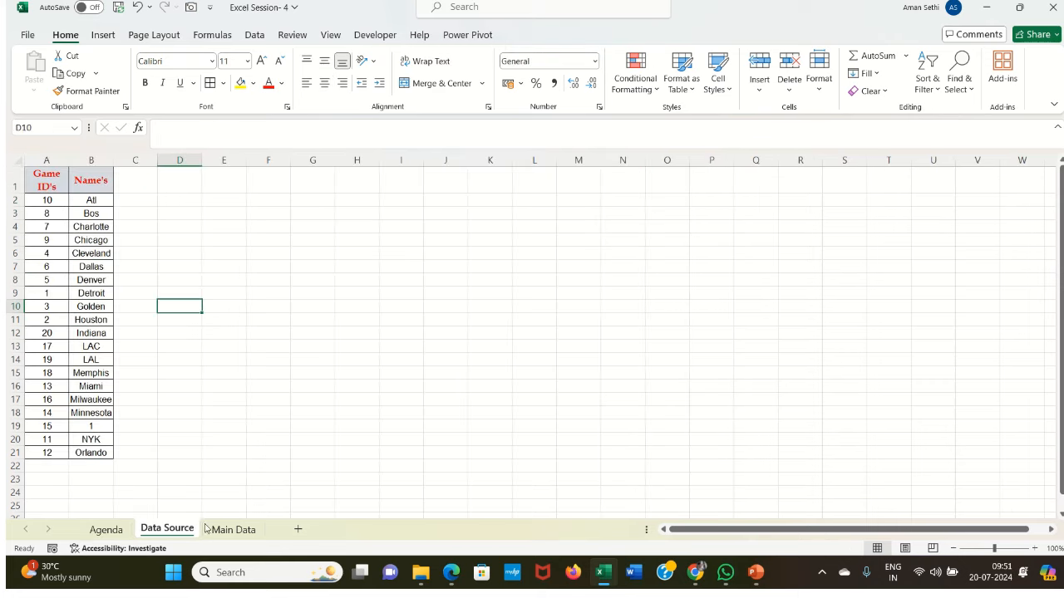
pyautogui.click(233, 529)
pyautogui.click(108, 530)
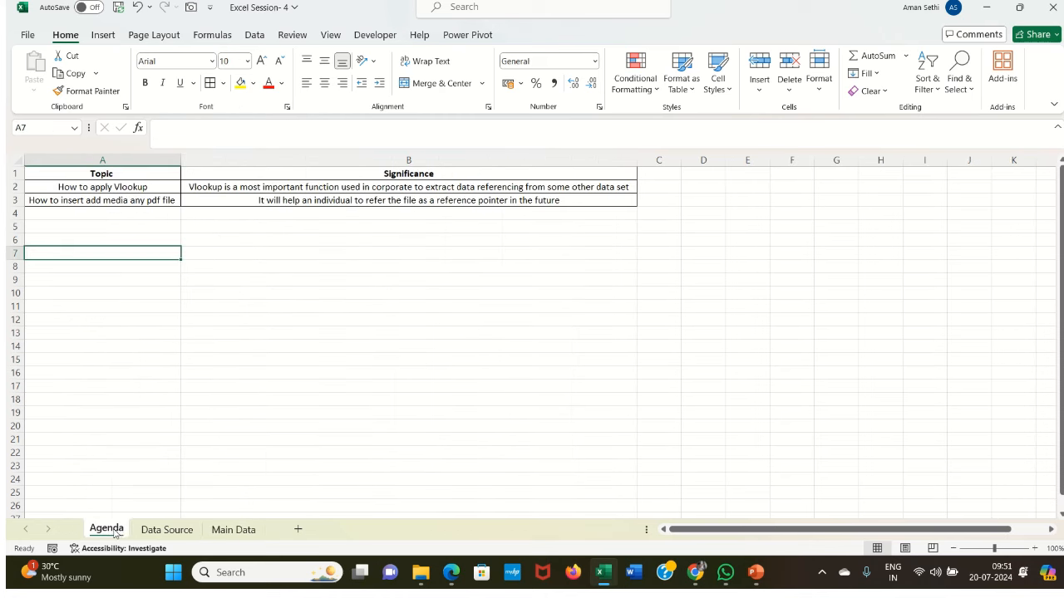
# - Insert a new blank worksheet and place it between the Agenda and Data Source sheets
pyautogui.rightClick(122, 534)
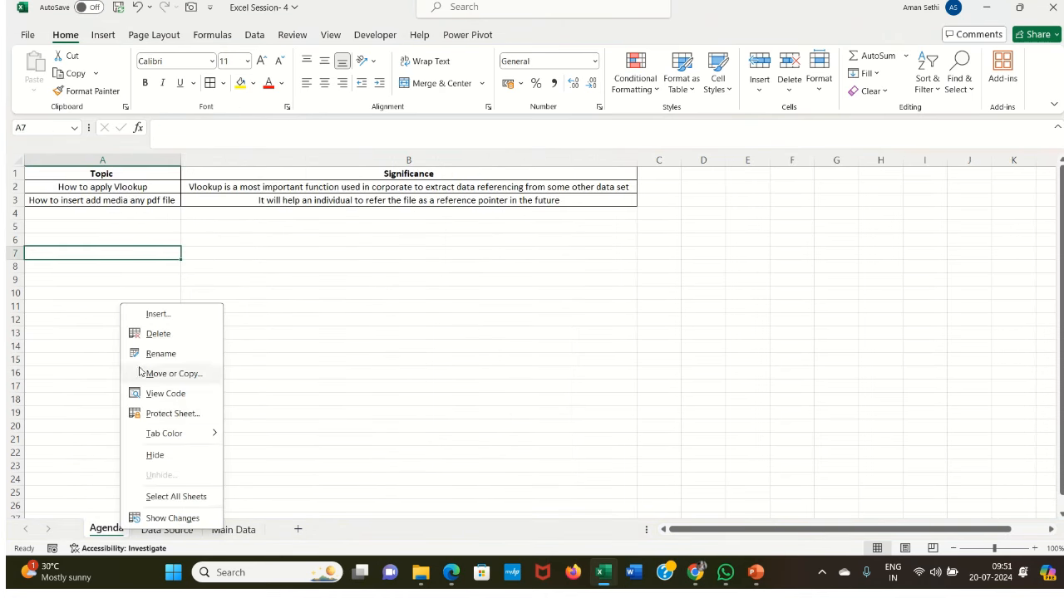
pyautogui.click(149, 314)
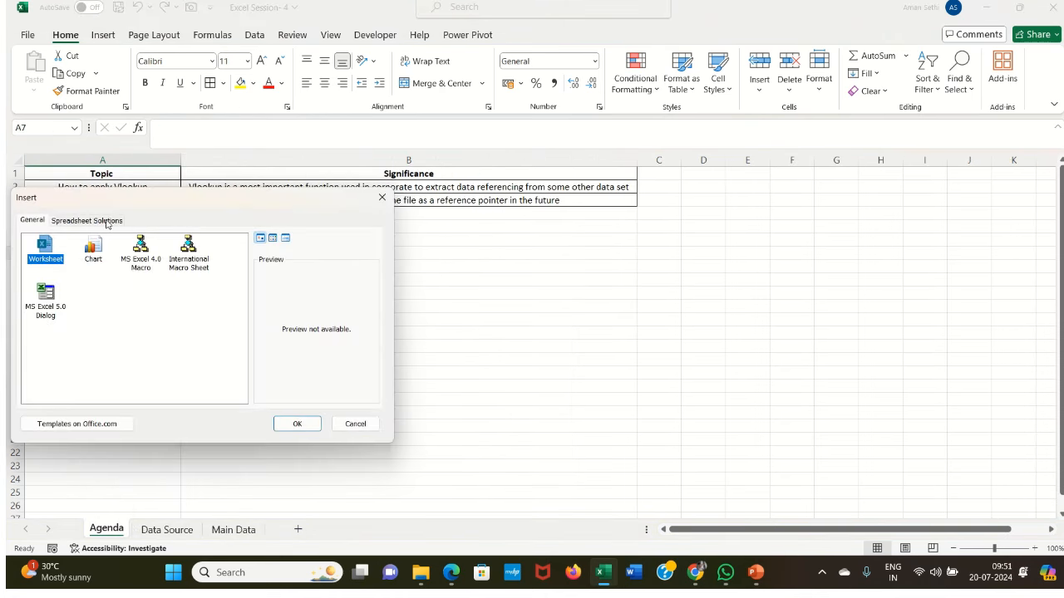
pyautogui.click(297, 425)
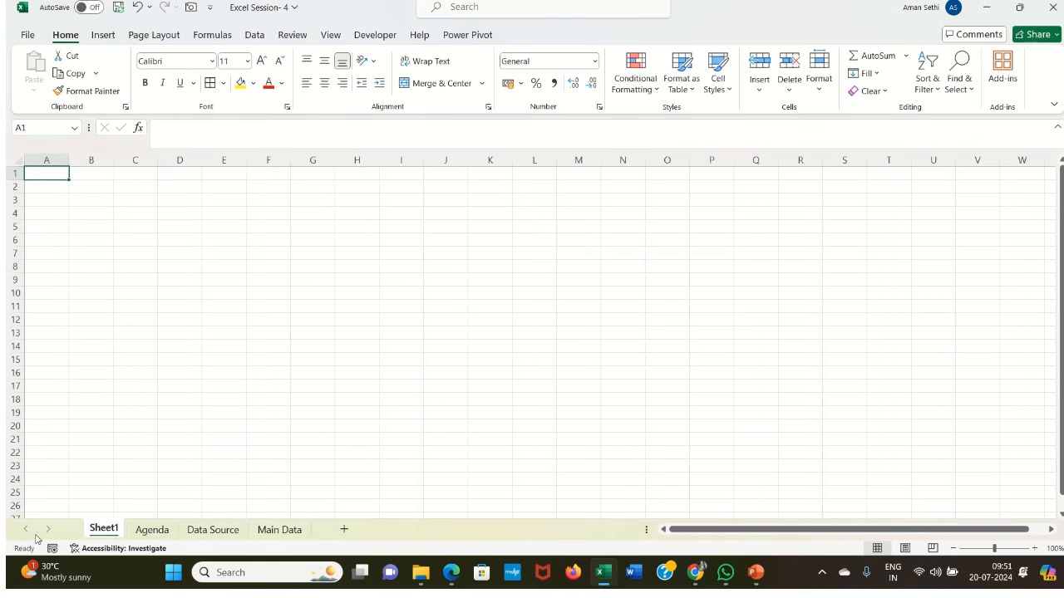
pyautogui.moveTo(100, 535); pyautogui.dragTo(185, 532)
# - Rename the new worksheet between Agenda and Data Source as "How to add media sample"
pyautogui.rightClick(163, 532)
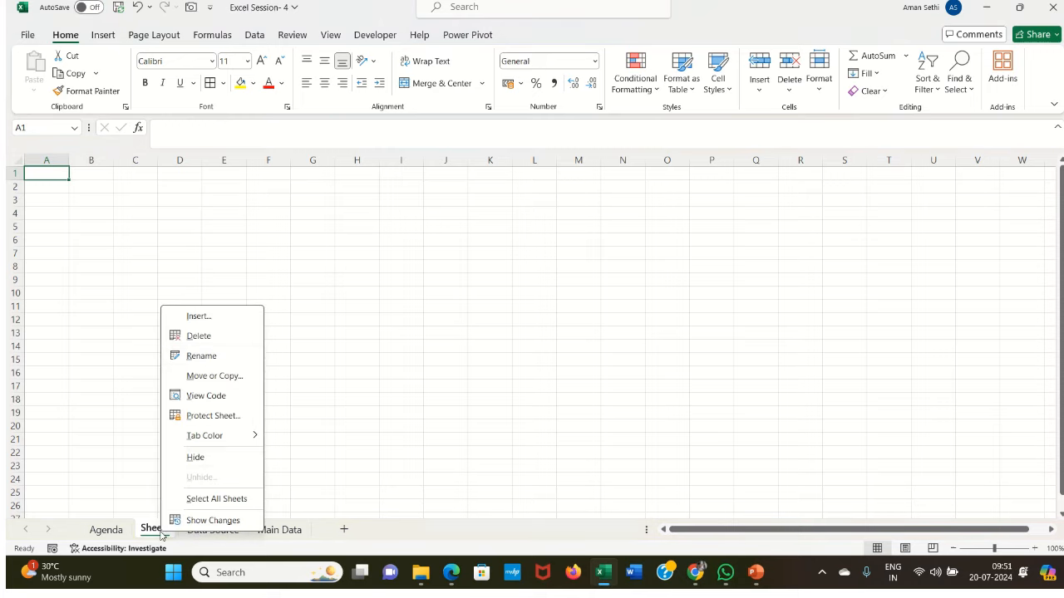
pyautogui.click(200, 356)
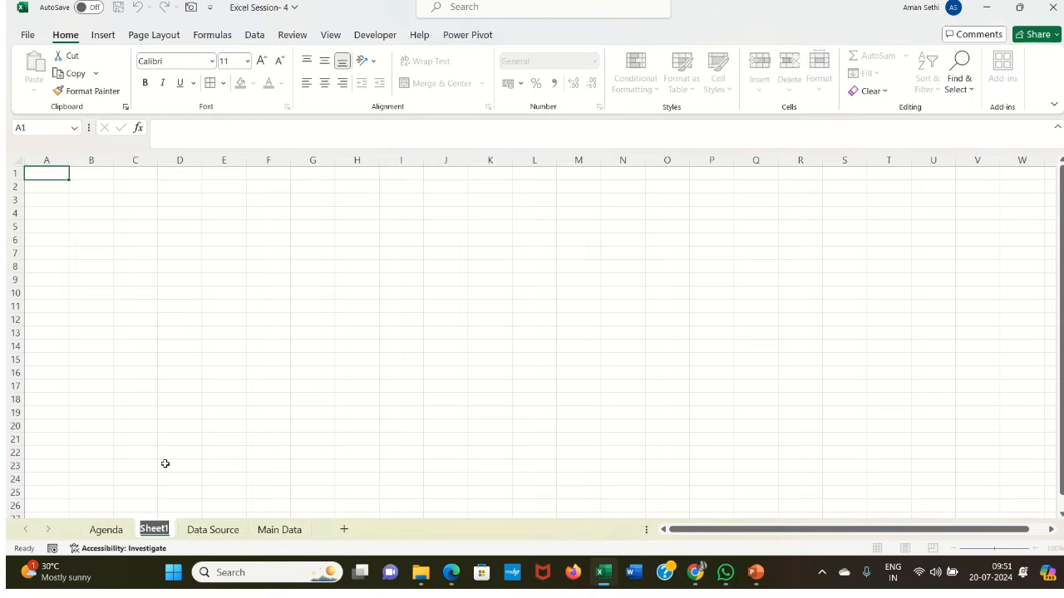
pyautogui.press('BackSpace')
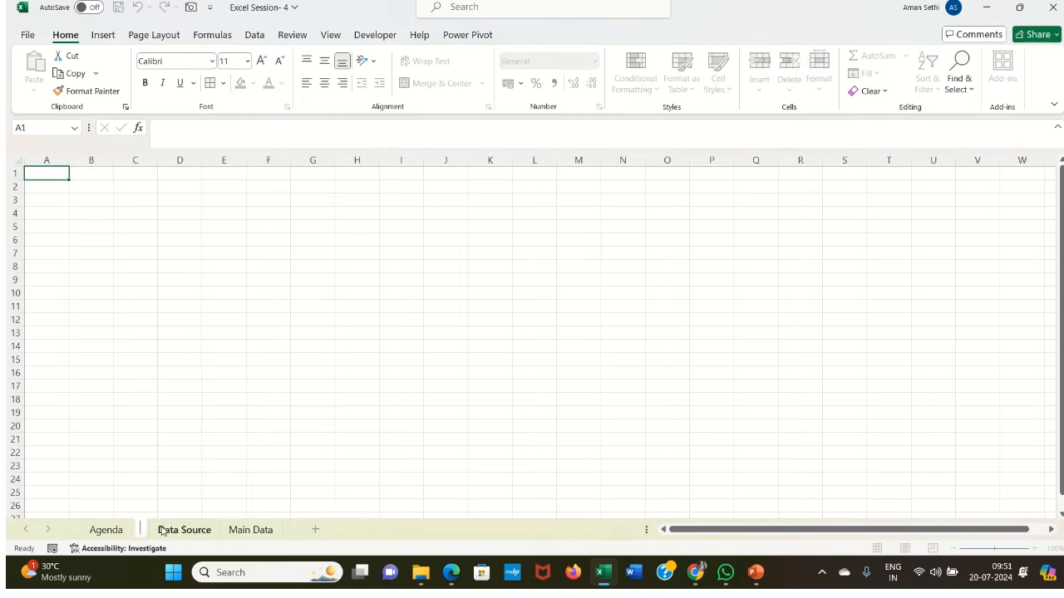
pyautogui.click(101, 531)
pyautogui.press('Return')
pyautogui.write('How to a')
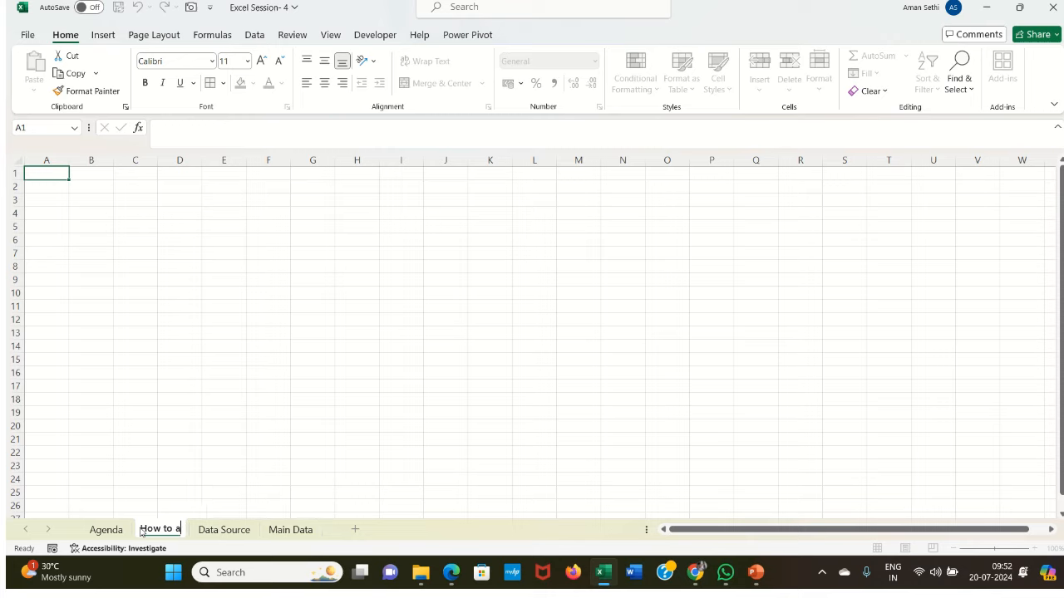
pyautogui.write('dd med')
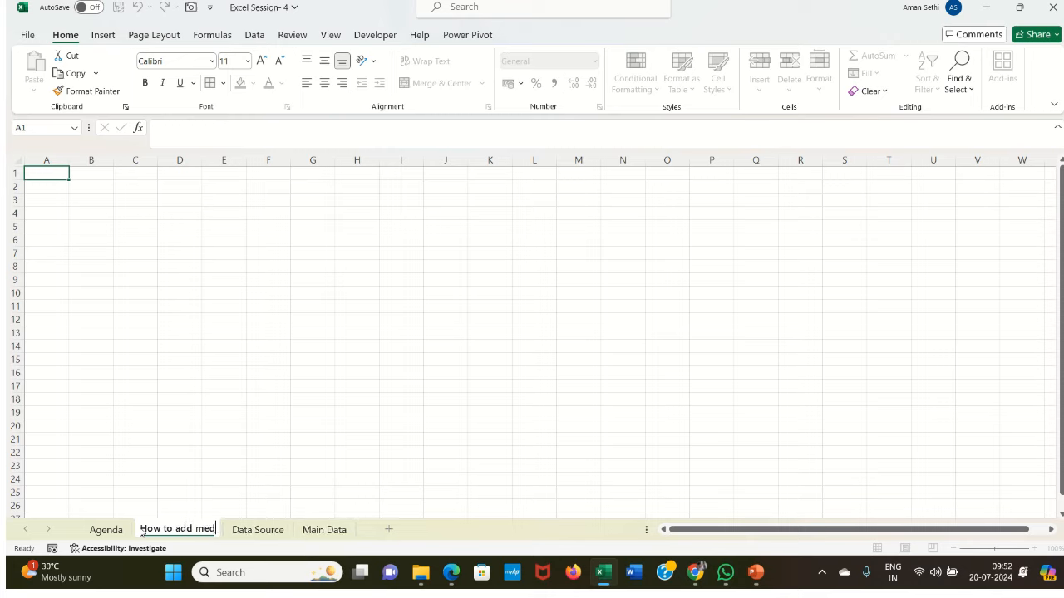
pyautogui.write('ia sample')
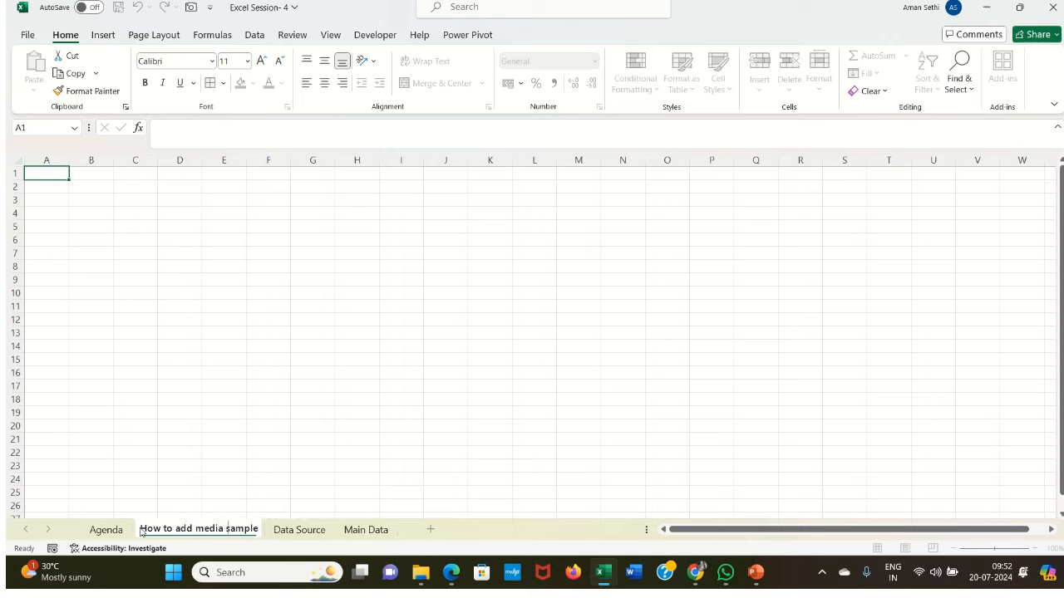
pyautogui.click(137, 451)
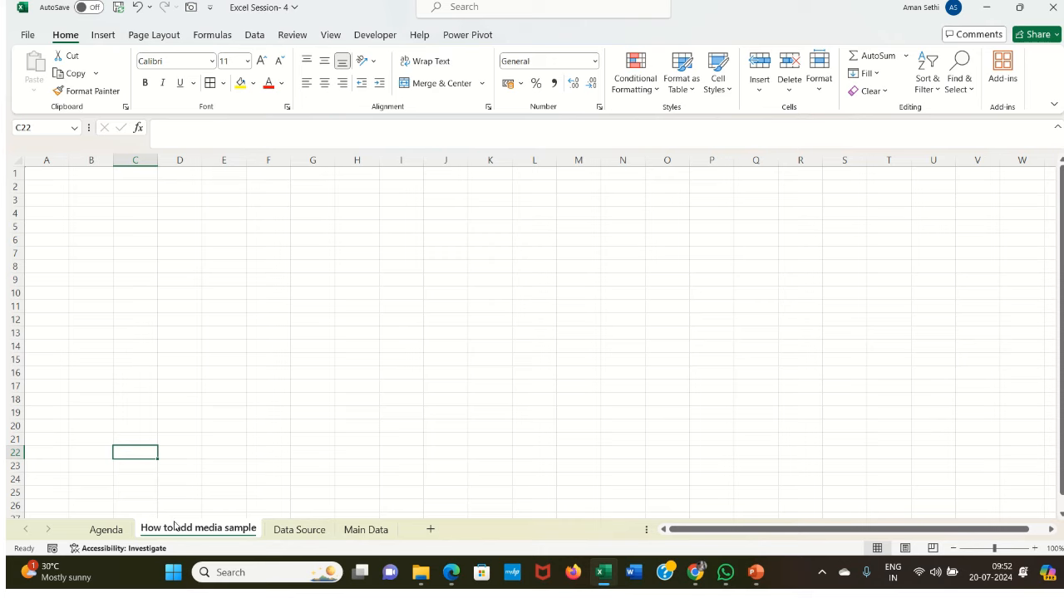
# - Return to the Agenda sheet and insert ten blank worksheets, Sheet2 to Sheet11, between it and the "How to add media sample" sheet
pyautogui.click(107, 532)
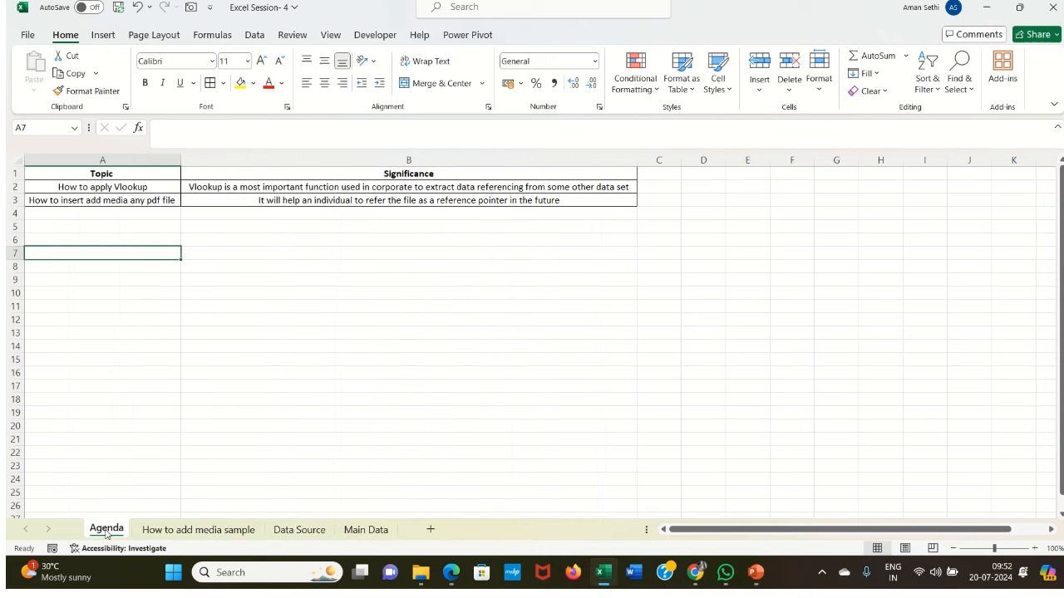
pyautogui.click(172, 469)
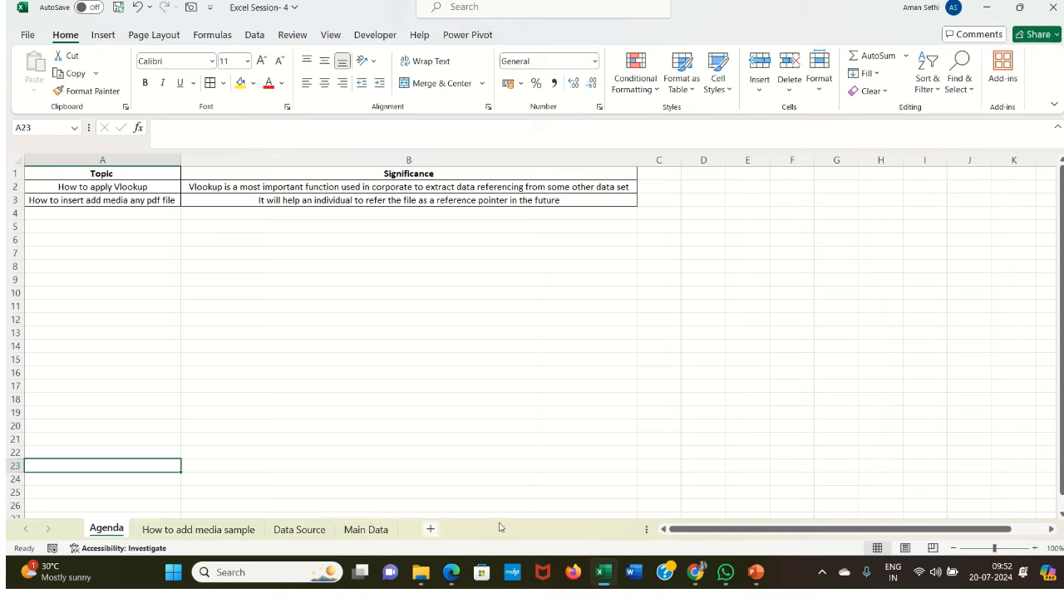
pyautogui.moveTo(644, 534); pyautogui.dragTo(611, 536)
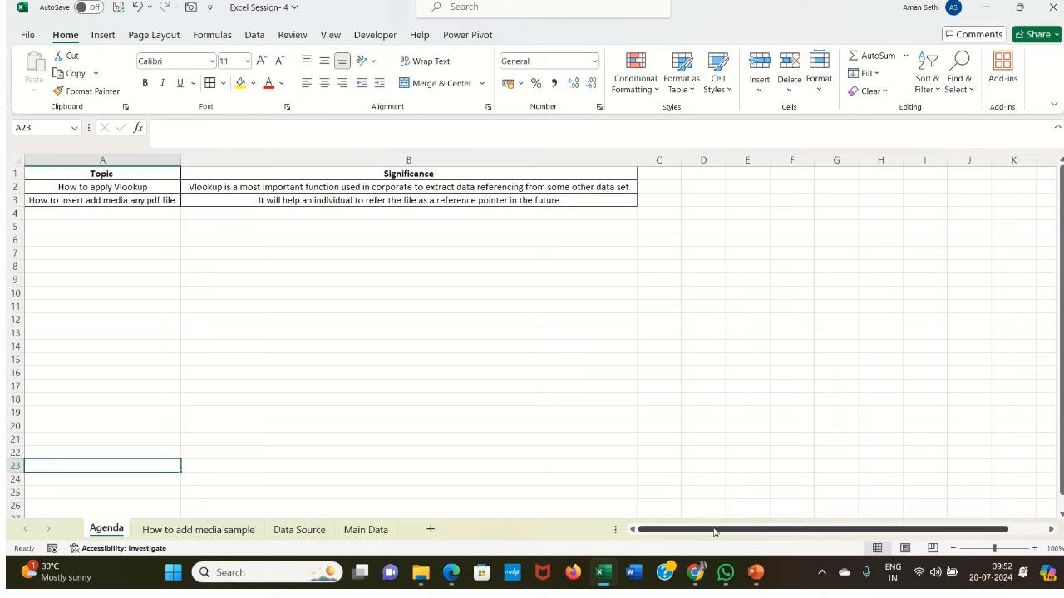
pyautogui.click(431, 530)
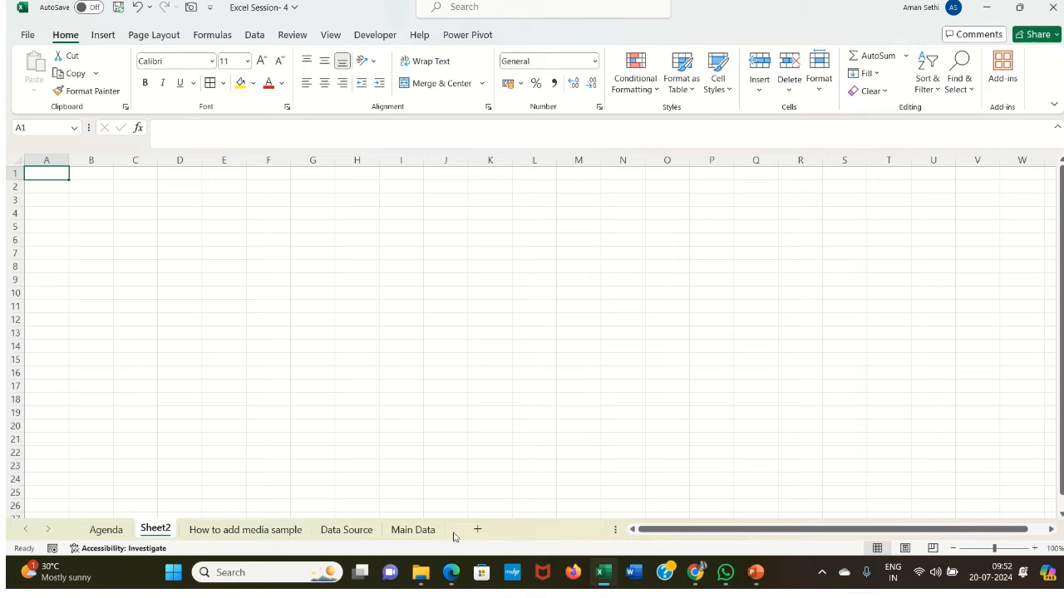
pyautogui.click(477, 530)
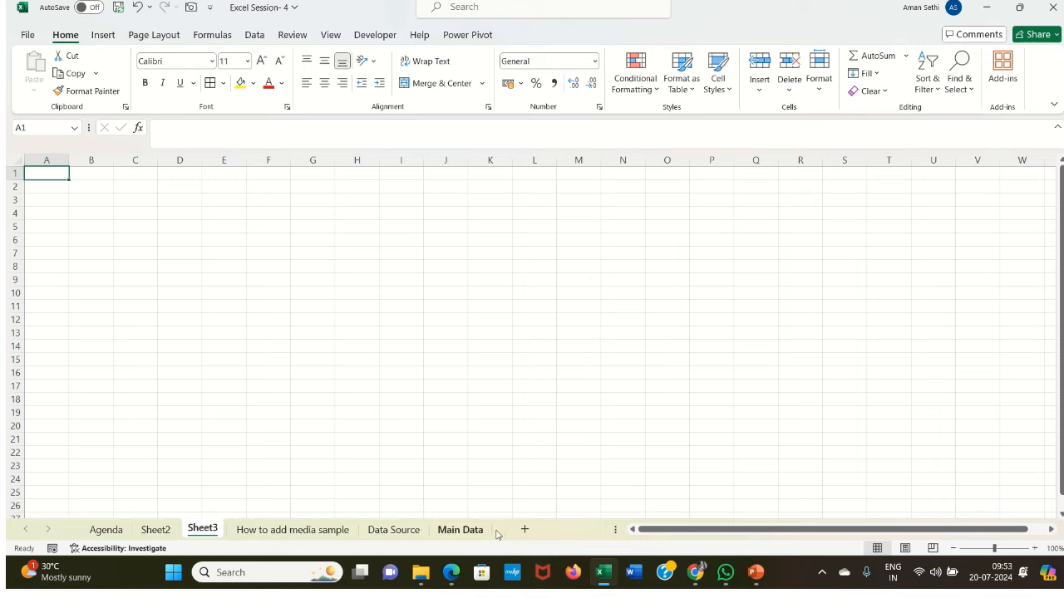
pyautogui.click(524, 530)
pyautogui.click(572, 530)
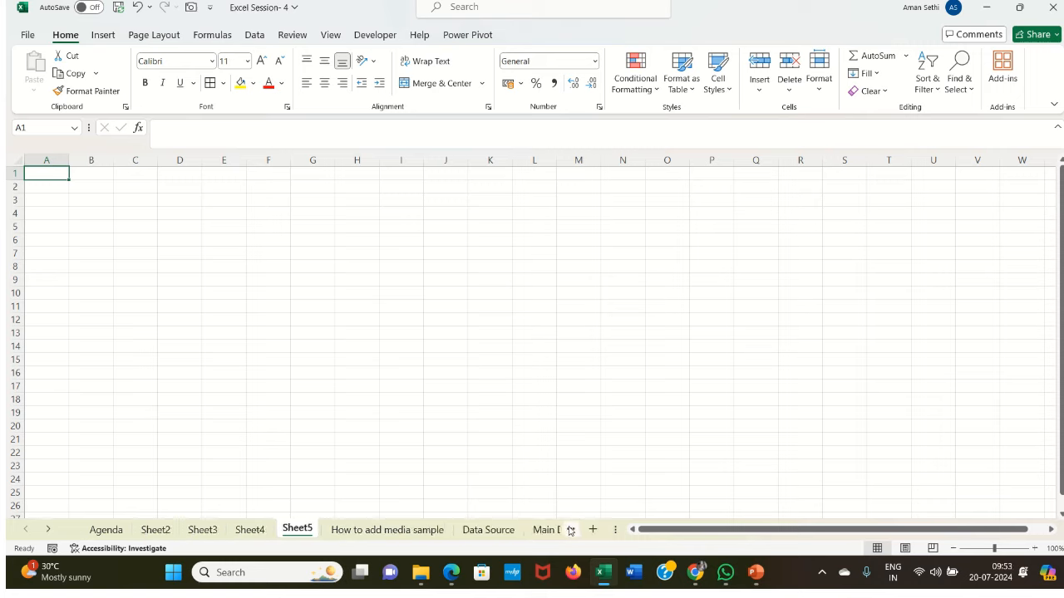
pyautogui.click(592, 531)
pyautogui.click(592, 531)
pyautogui.click(592, 530)
pyautogui.click(592, 531)
pyautogui.click(592, 531)
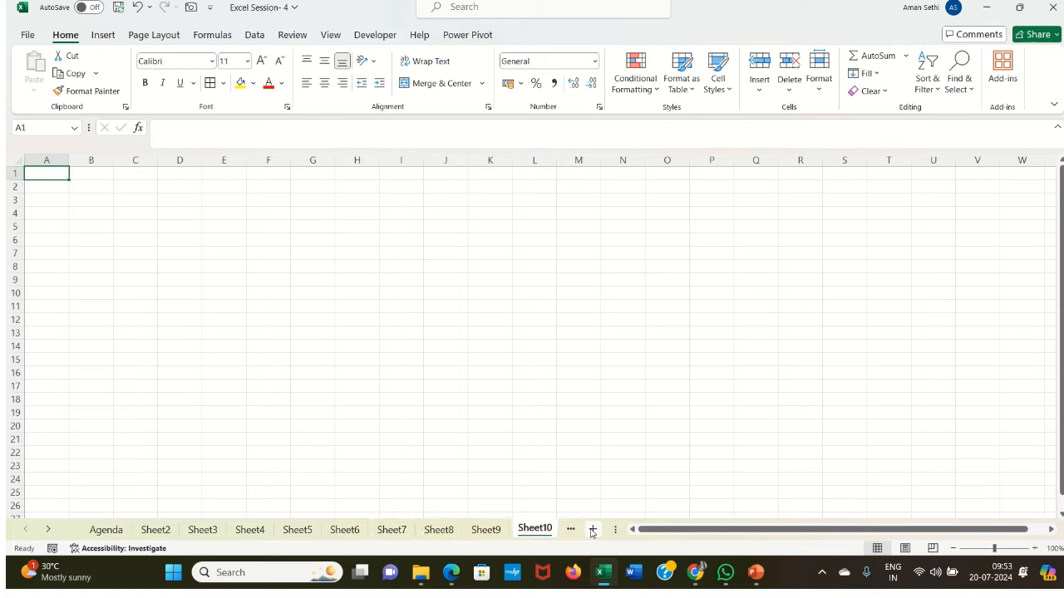
# - Browse the row of sheet tabs back and forth between the first and last worksheets, ending at Agenda
pyautogui.click(48, 529)
pyautogui.click(49, 529)
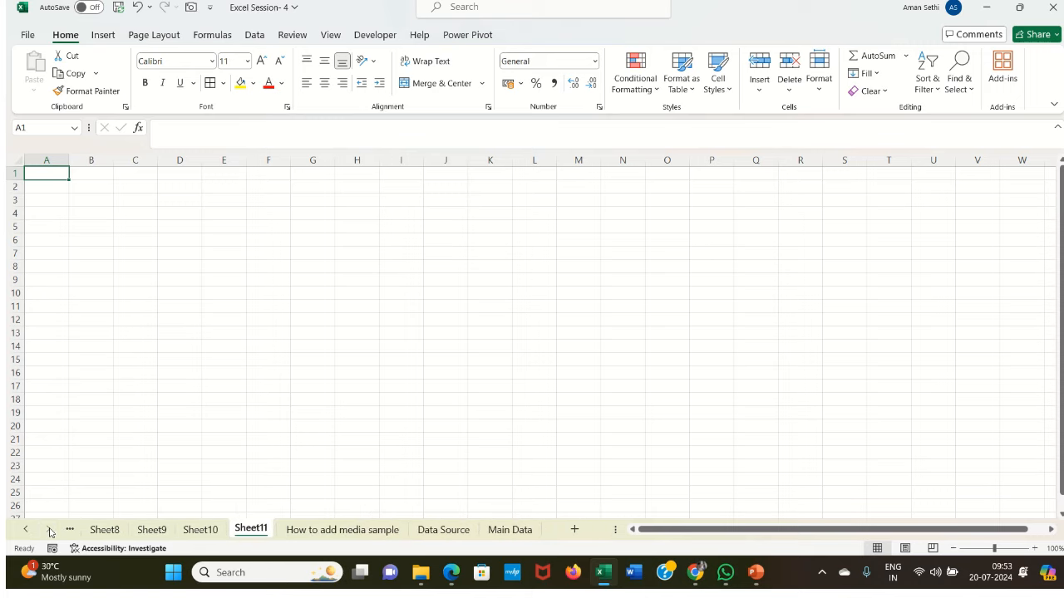
pyautogui.click(27, 529)
pyautogui.click(26, 529)
pyautogui.click(26, 530)
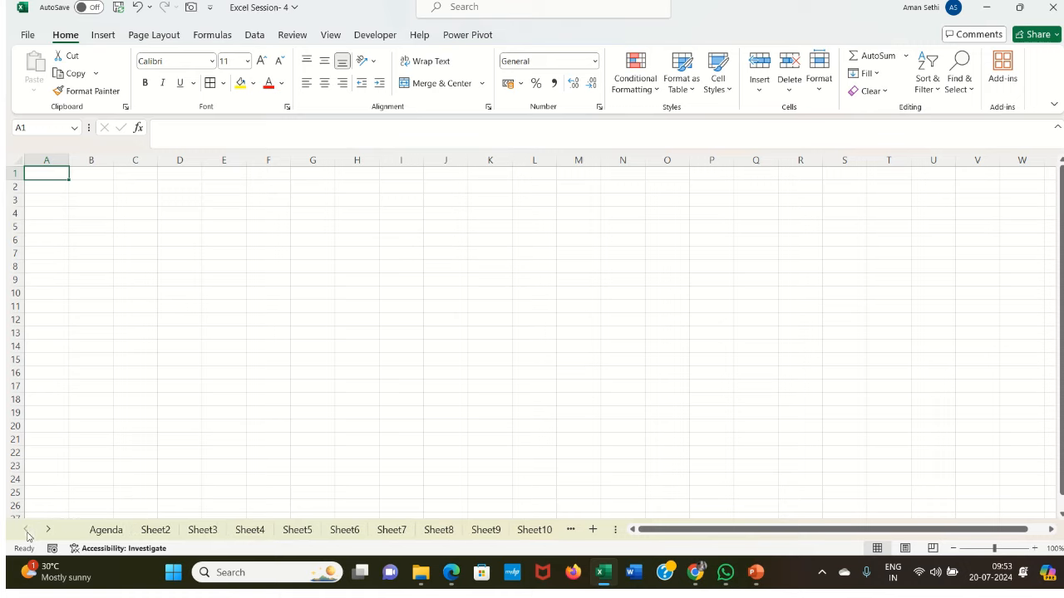
pyautogui.click(48, 529)
pyautogui.click(48, 529)
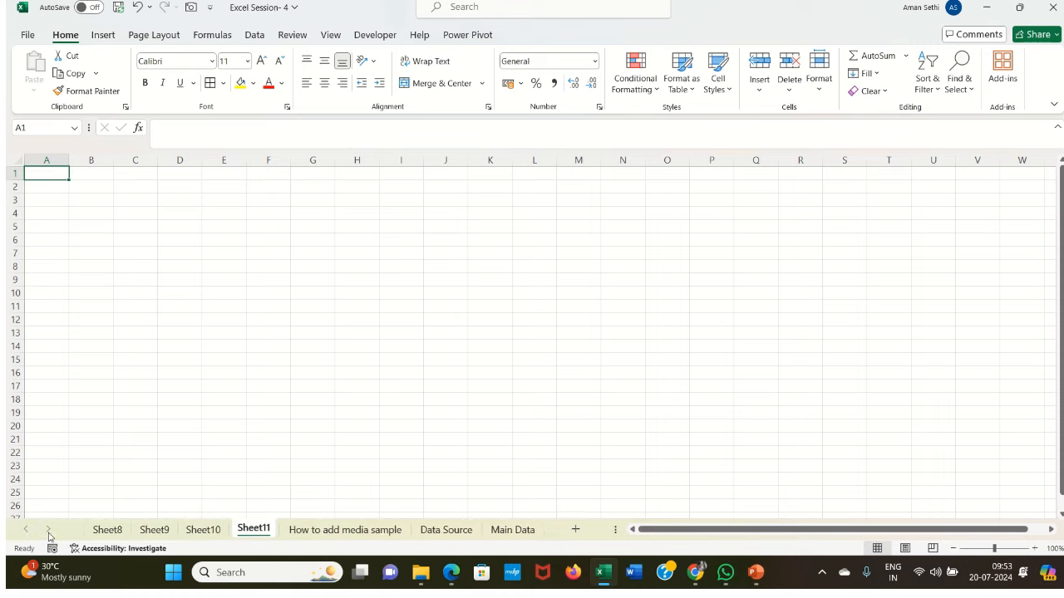
pyautogui.click(26, 532)
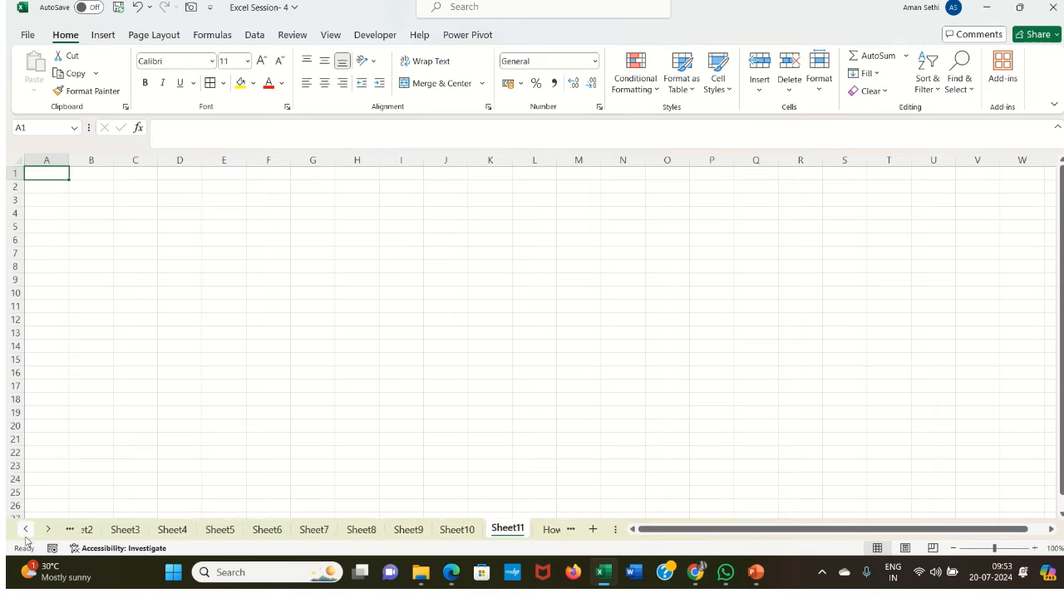
pyautogui.click(26, 532)
pyautogui.click(49, 530)
pyautogui.click(49, 530)
pyautogui.click(49, 530)
pyautogui.click(49, 530)
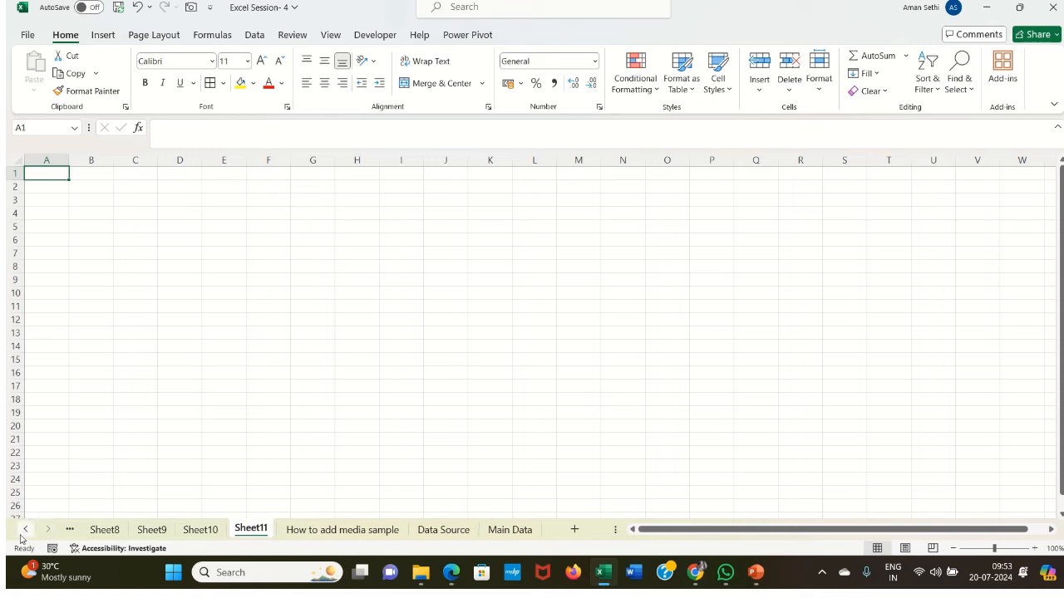
pyautogui.click(25, 532)
pyautogui.click(25, 532)
pyautogui.click(25, 532)
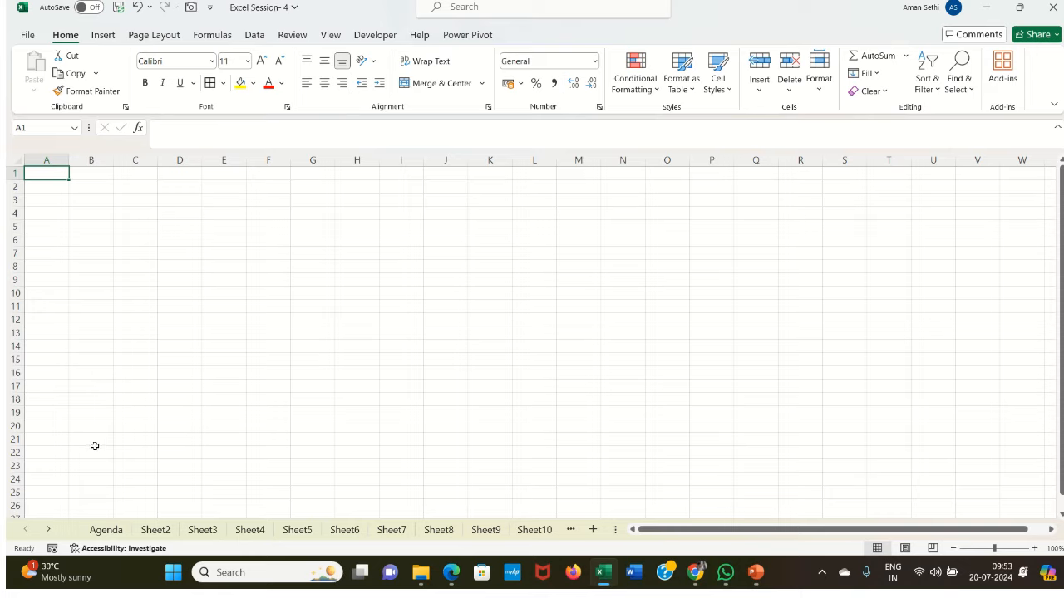
# - Select all worksheets of the workbook as a group, starting from the Agenda sheet
pyautogui.rightClick(95, 532)
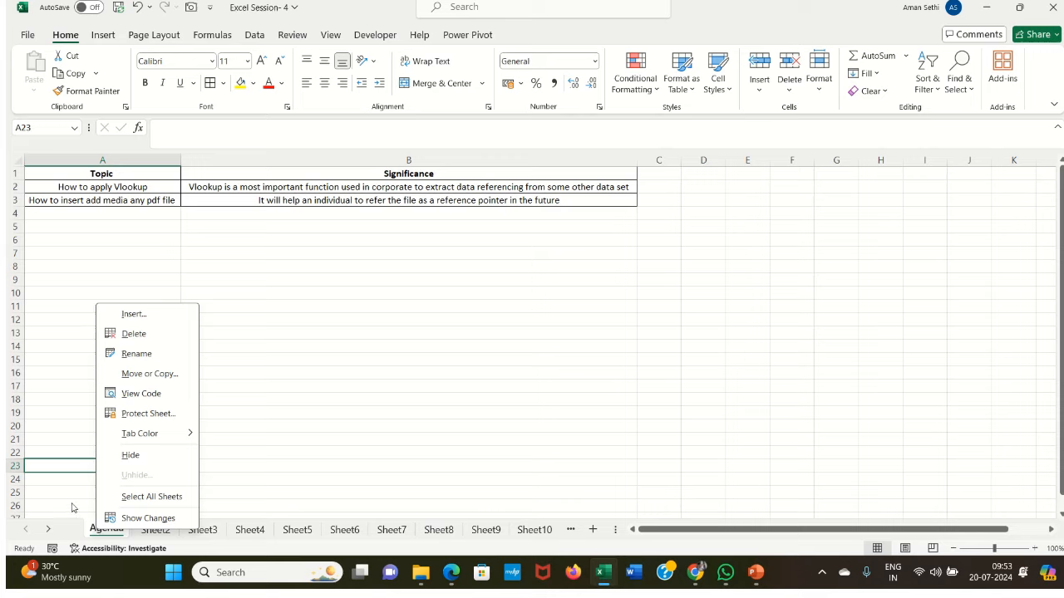
pyautogui.press('Escape')
pyautogui.rightClick(96, 527)
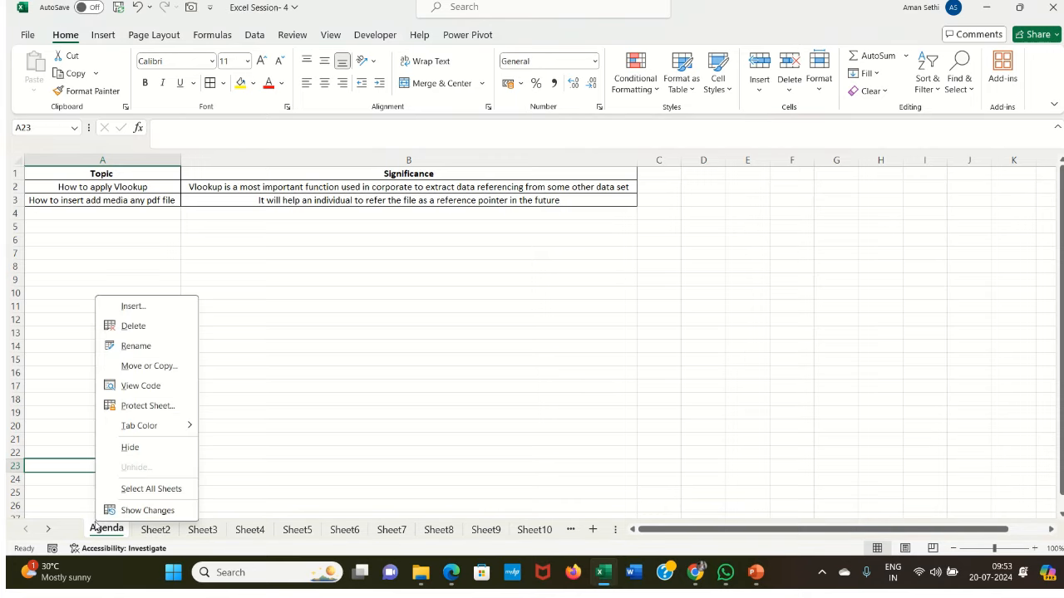
pyautogui.click(130, 489)
pyautogui.click(126, 504)
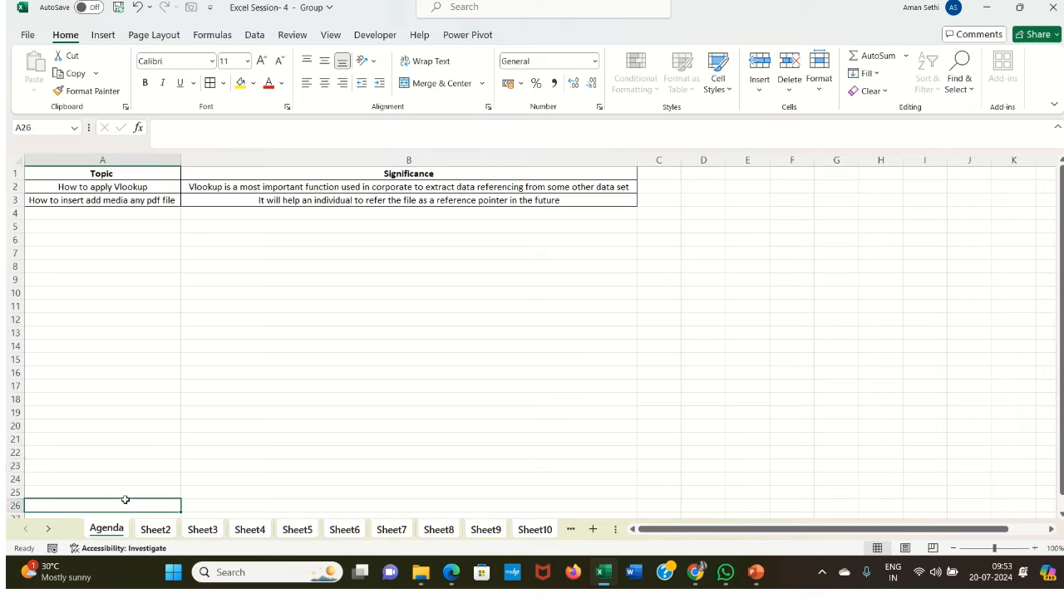
pyautogui.click(101, 476)
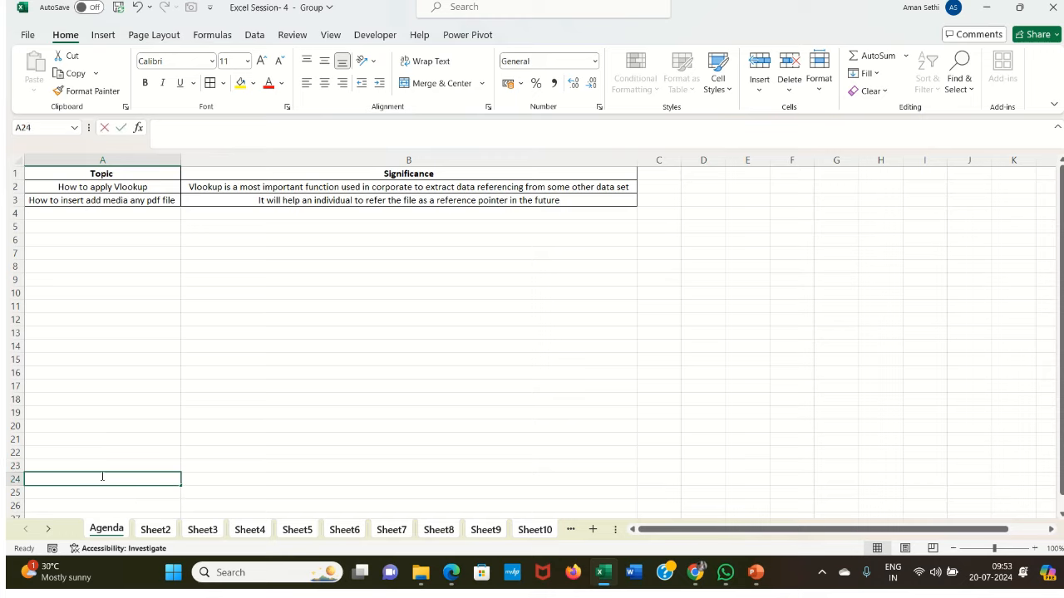
# - Ungroup the worksheets so that only the Agenda sheet is selected
pyautogui.rightClick(107, 536)
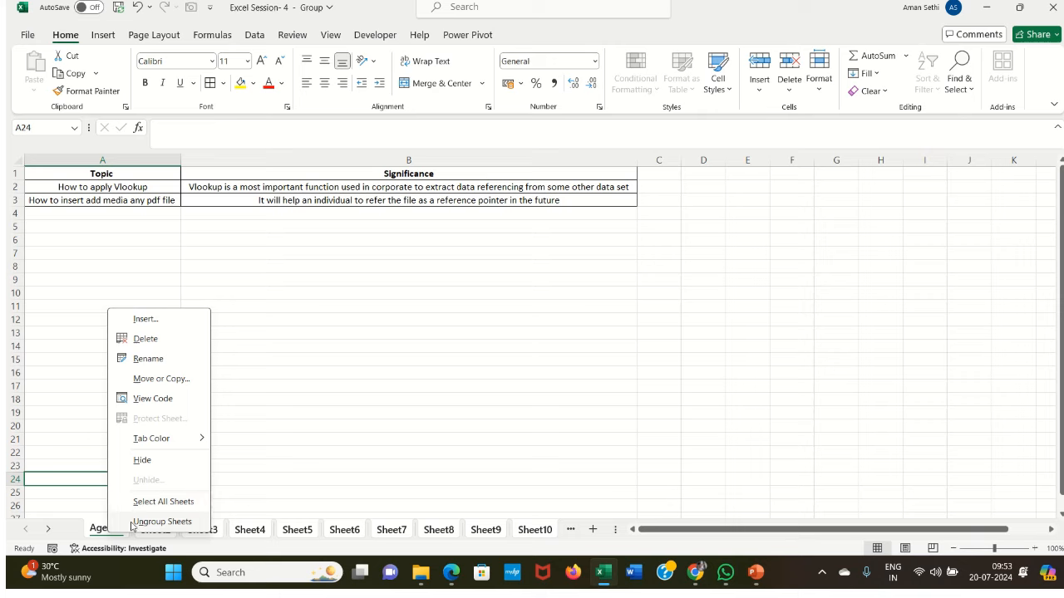
pyautogui.click(132, 526)
pyautogui.click(114, 411)
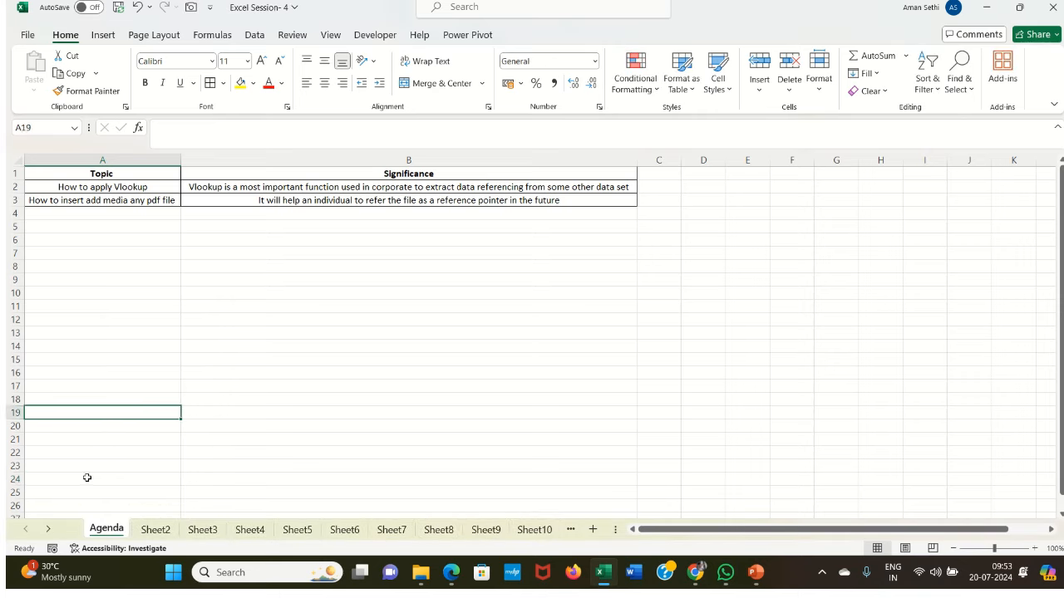
# - Display the Activate list of all worksheets and use it to go directly to the Main Data sheet
pyautogui.rightClick(53, 529)
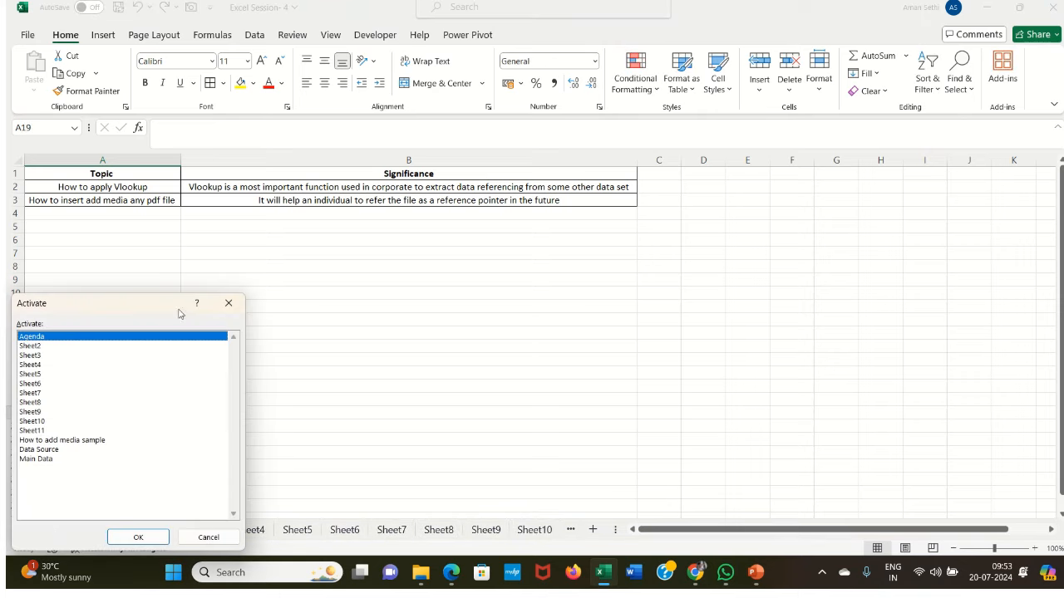
pyautogui.click(229, 302)
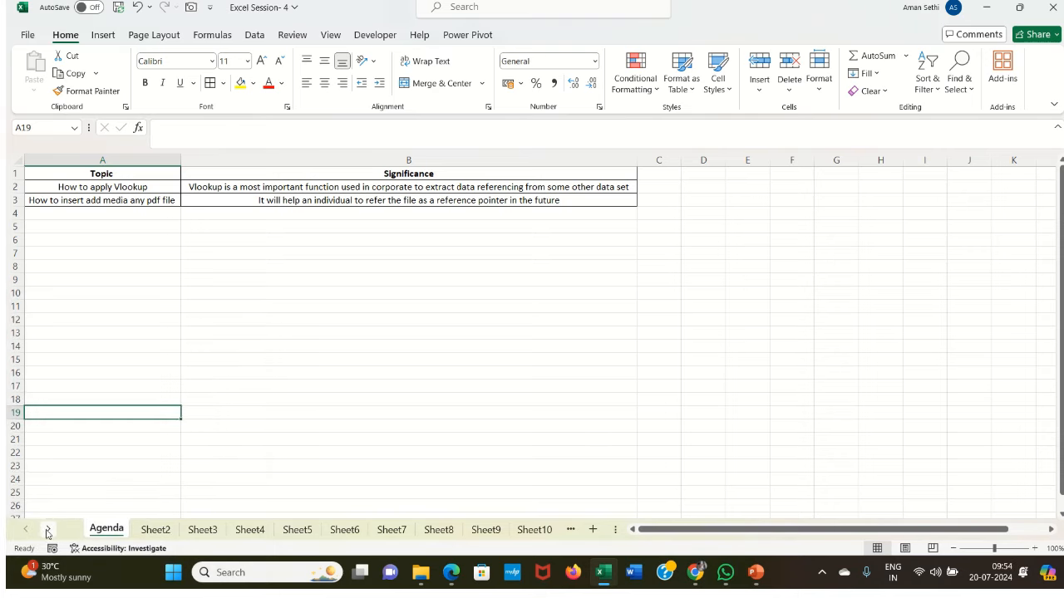
pyautogui.rightClick(48, 531)
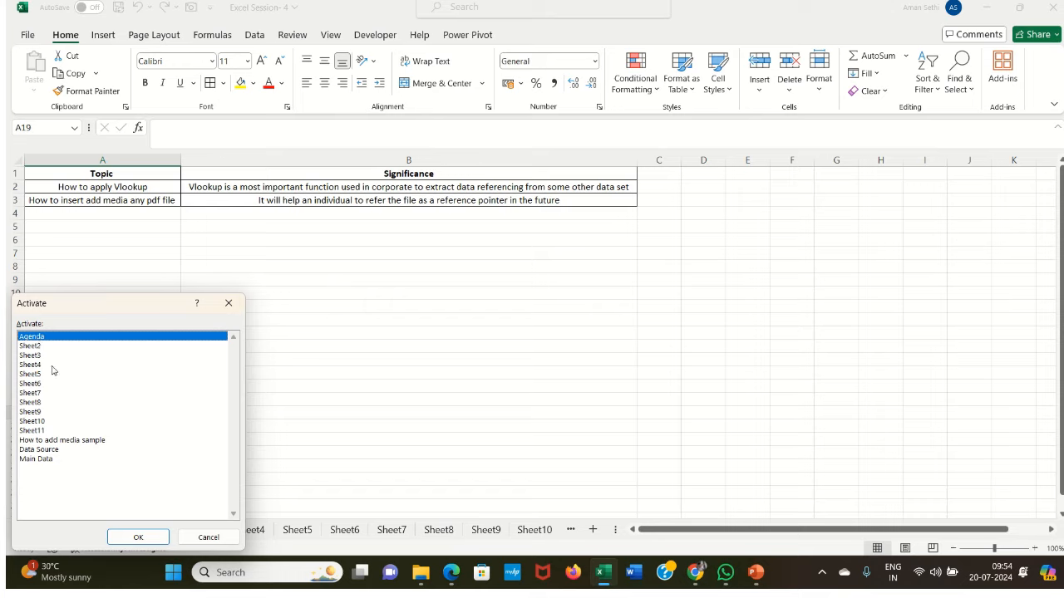
pyautogui.doubleClick(37, 460)
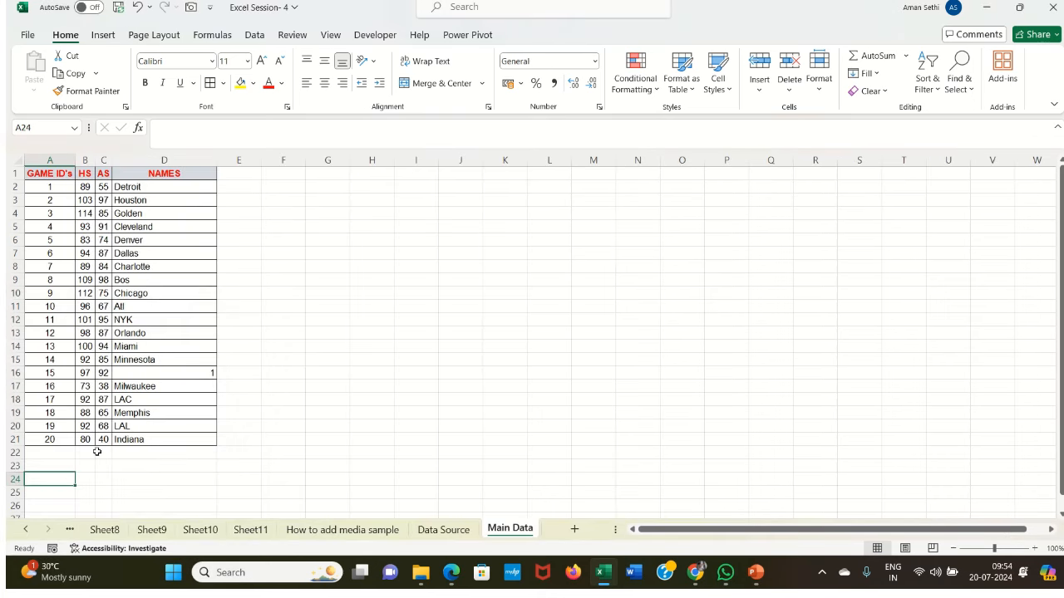
# - Examine the Main Data table A1:D21 and the VLOOKUP formulas in its NAMES column
pyautogui.click(121, 307)
pyautogui.click(126, 269)
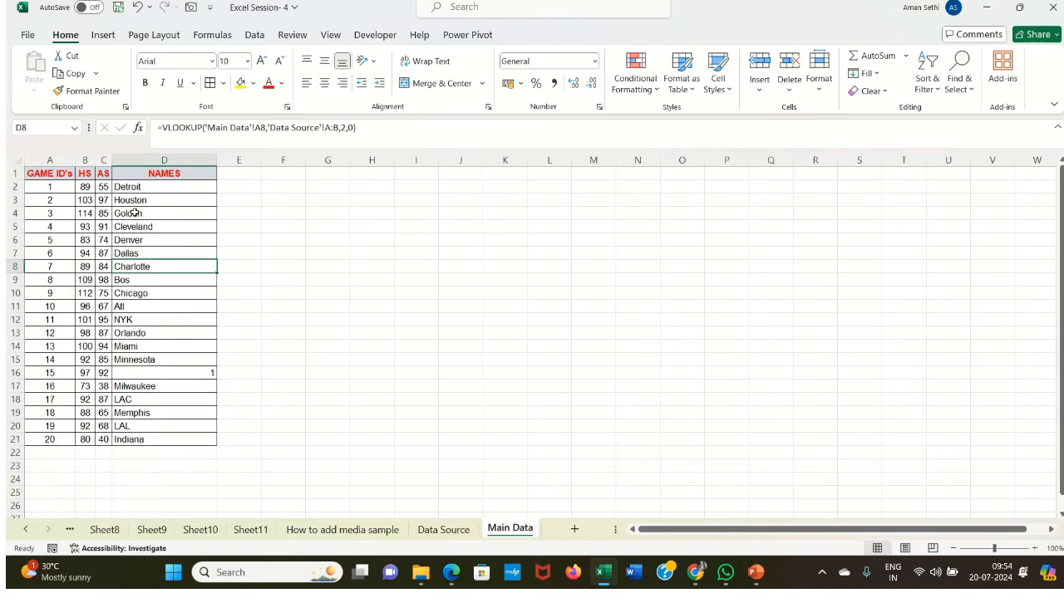
pyautogui.click(63, 176)
pyautogui.moveTo(64, 175); pyautogui.dragTo(161, 442)
pyautogui.click(133, 319)
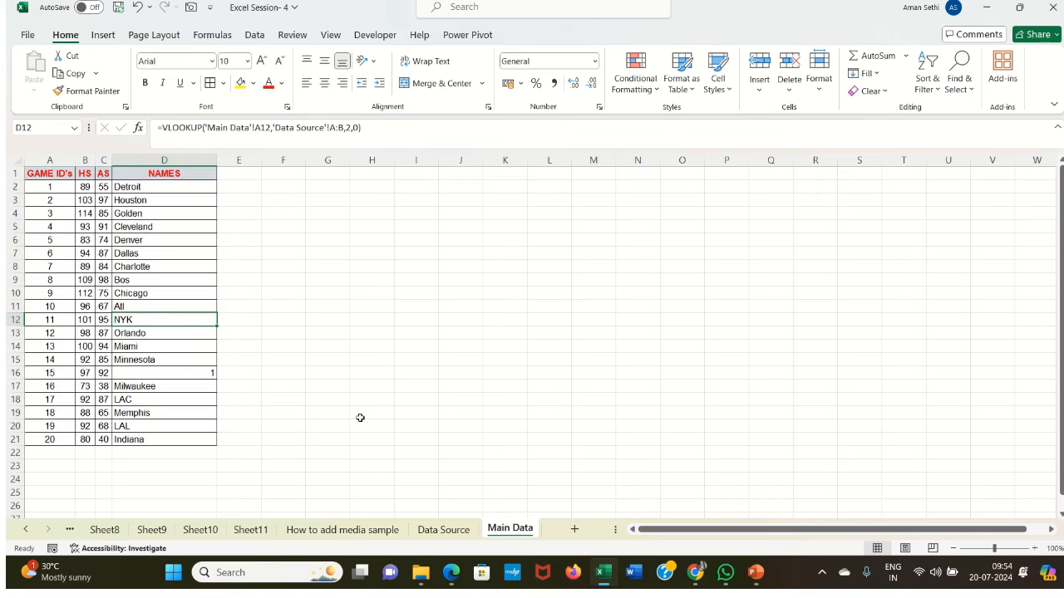
# - Browse back through the sheet tabs and view the Activate list of worksheets, leaving Main Data active
pyautogui.click(30, 530)
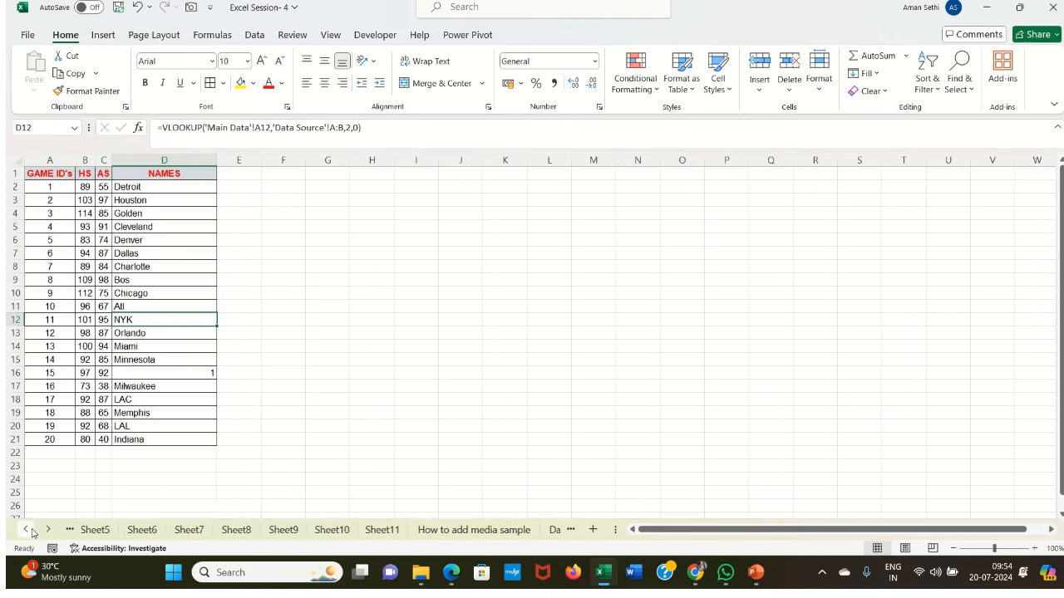
pyautogui.click(32, 530)
pyautogui.click(47, 530)
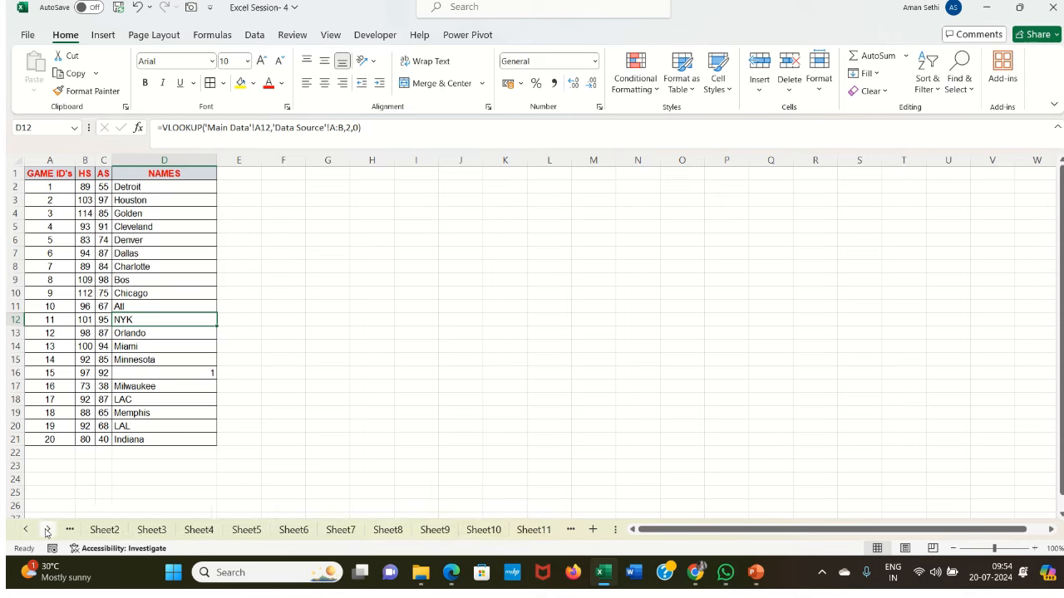
pyautogui.rightClick(47, 532)
pyautogui.click(228, 303)
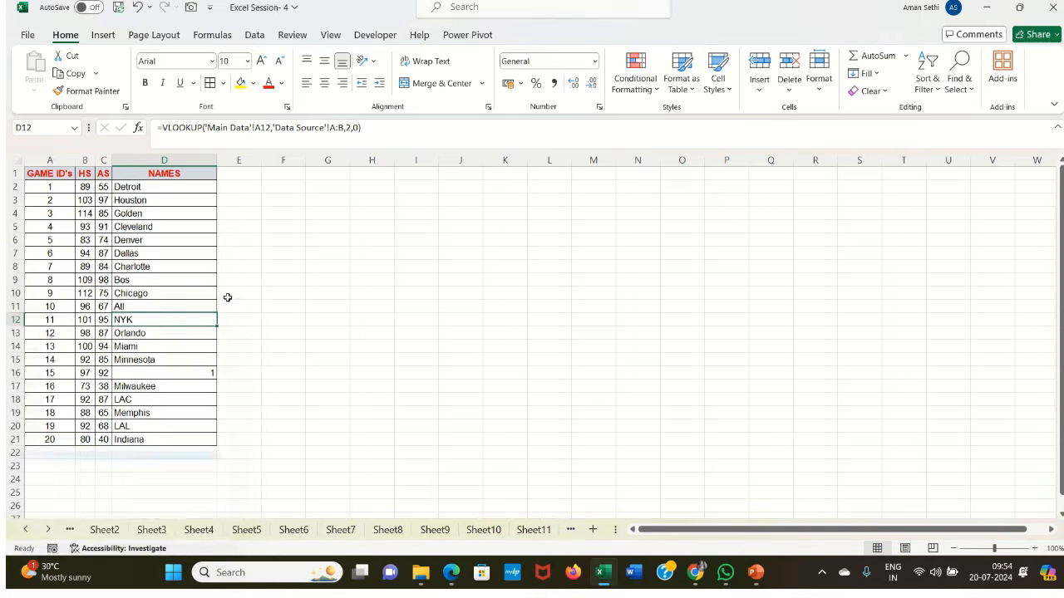
# - Select worksheets Sheet2 through Sheet11 together and delete them from the workbook
pyautogui.click(253, 346)
pyautogui.click(26, 530)
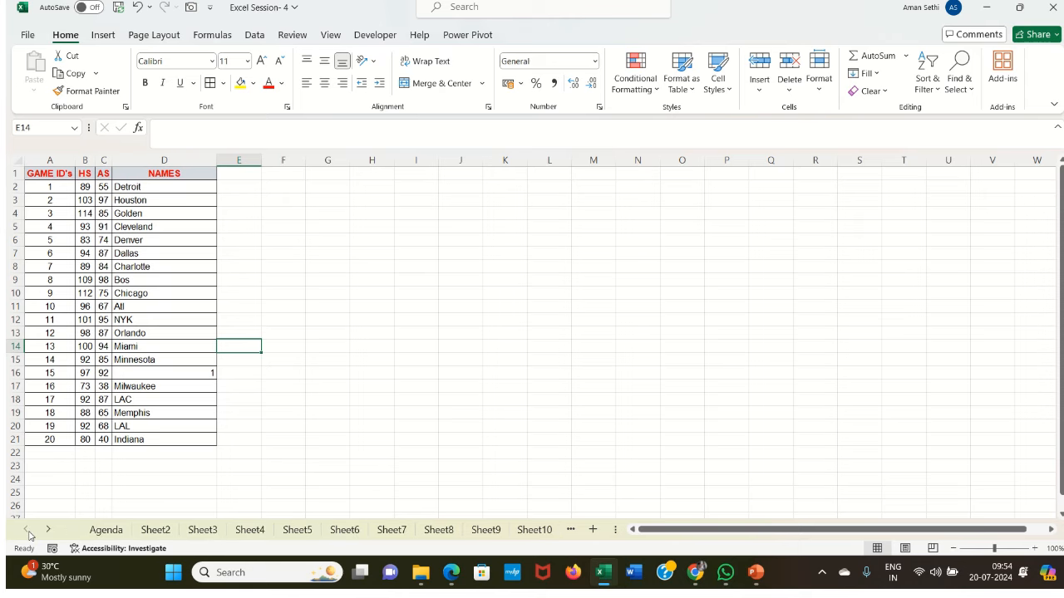
pyautogui.click(158, 530)
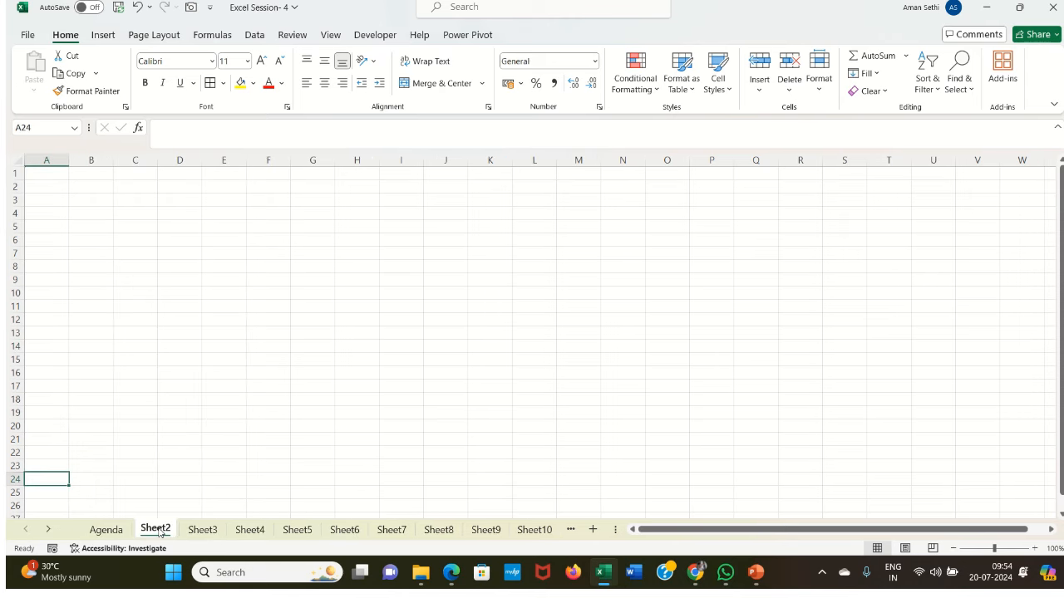
pyautogui.rightClick(159, 530)
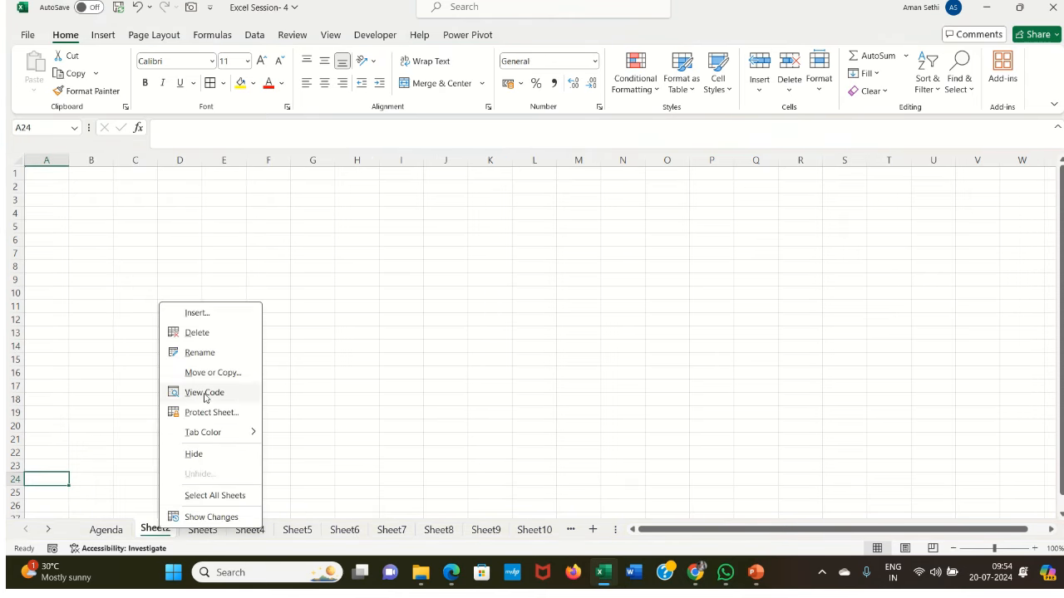
pyautogui.click(153, 531)
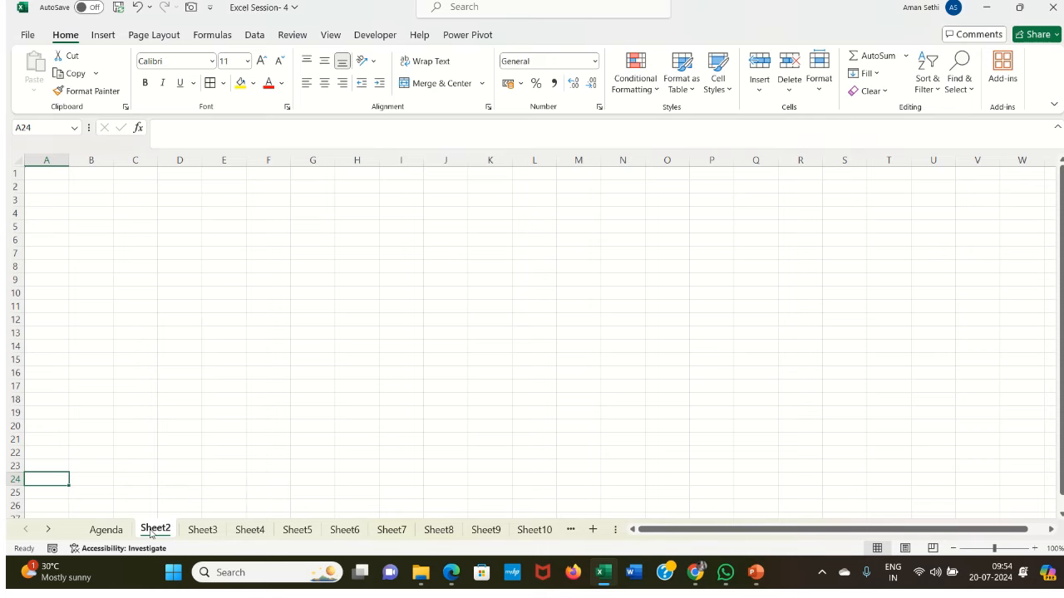
pyautogui.keyDown('ctrl'); pyautogui.click(202, 530); pyautogui.keyUp('ctrl')
pyautogui.keyDown('ctrl'); pyautogui.click(249, 530); pyautogui.keyUp('ctrl')
pyautogui.keyDown('ctrl'); pyautogui.click(297, 530); pyautogui.keyUp('ctrl')
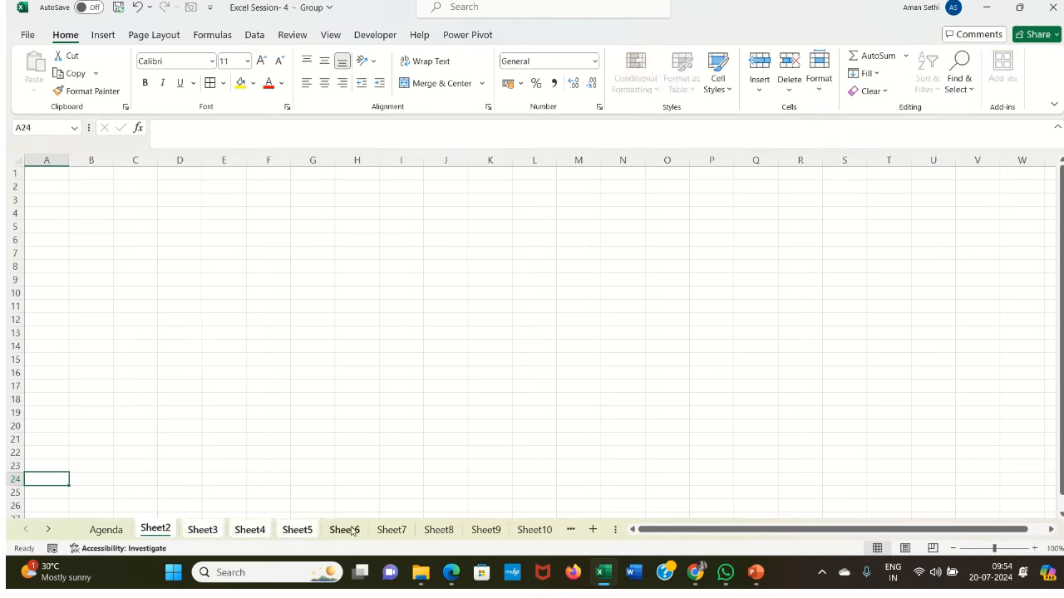
pyautogui.keyDown('ctrl'); pyautogui.click(344, 530); pyautogui.keyUp('ctrl')
pyautogui.keyDown('ctrl'); pyautogui.click(390, 531); pyautogui.keyUp('ctrl')
pyautogui.keyDown('ctrl'); pyautogui.click(438, 530); pyautogui.keyUp('ctrl')
pyautogui.keyDown('ctrl'); pyautogui.click(486, 530); pyautogui.keyUp('ctrl')
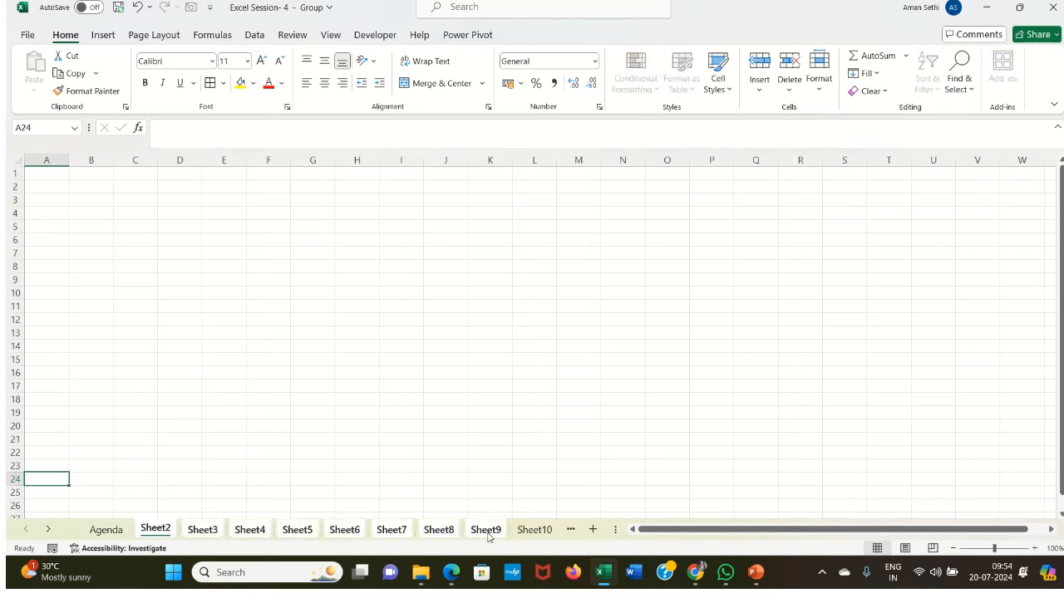
pyautogui.keyDown('ctrl'); pyautogui.click(533, 530); pyautogui.keyUp('ctrl')
pyautogui.keyDown('ctrl'); pyautogui.click(516, 535); pyautogui.keyUp('ctrl')
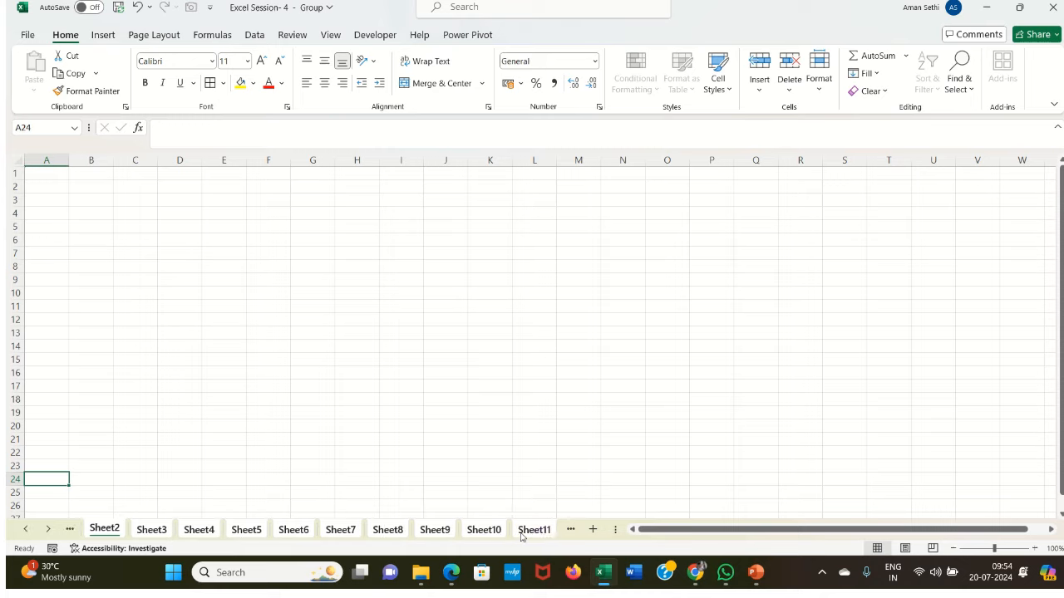
pyautogui.rightClick(521, 536)
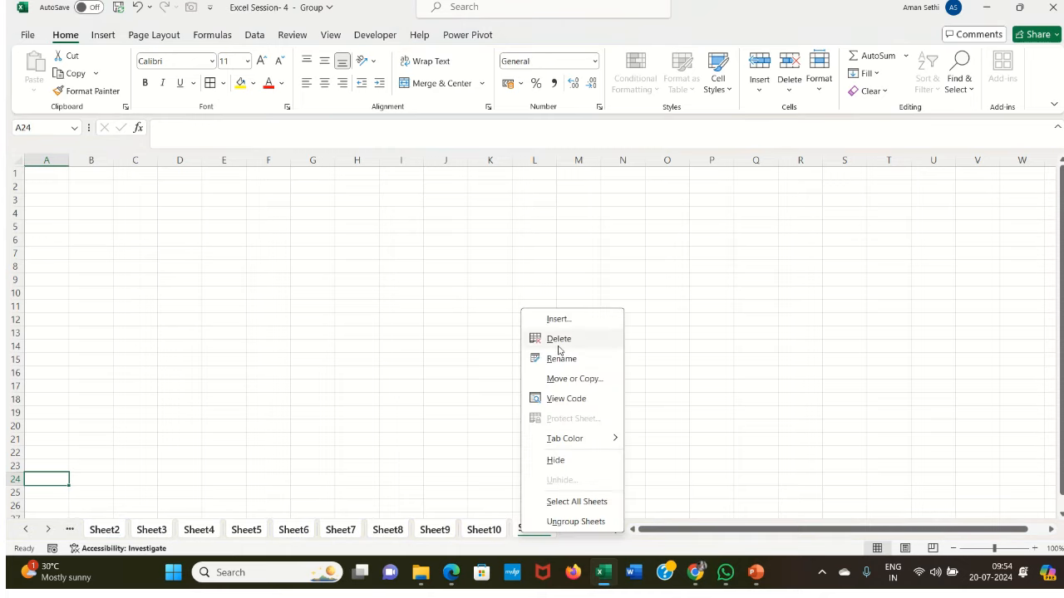
pyautogui.click(555, 339)
pyautogui.click(277, 438)
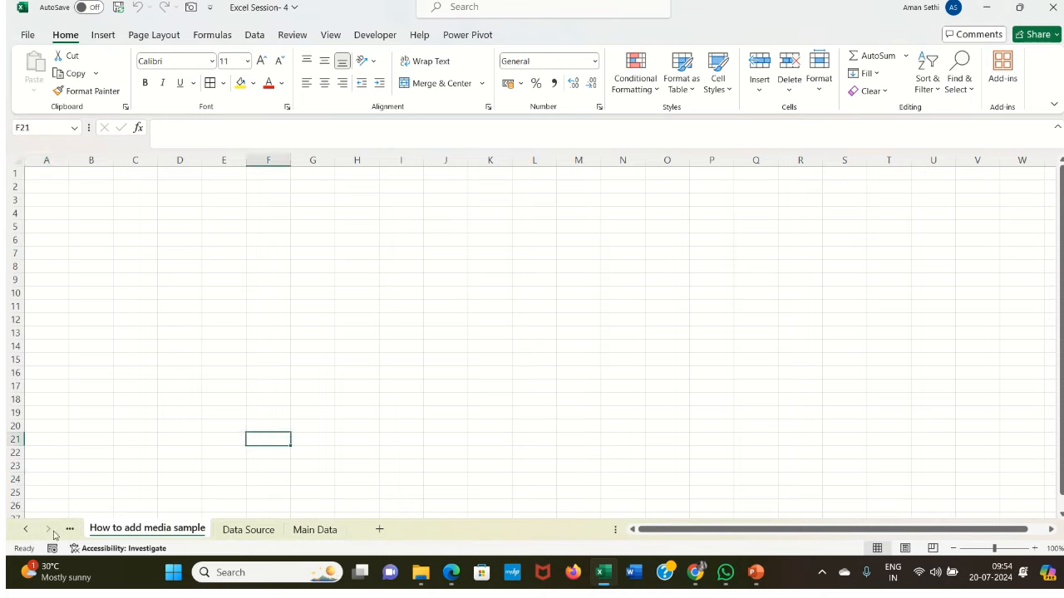
# - Review the Agenda sheet, selecting its VLOOKUP topic row A2:B2, and view the How to add media sample and Data Source sheets
pyautogui.click(28, 531)
pyautogui.click(106, 530)
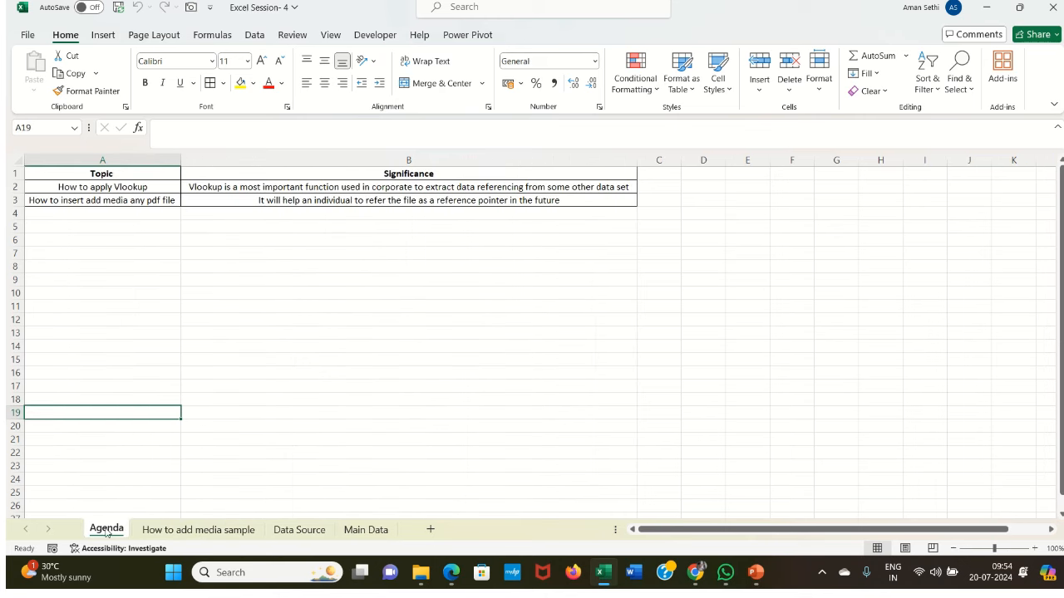
pyautogui.click(119, 378)
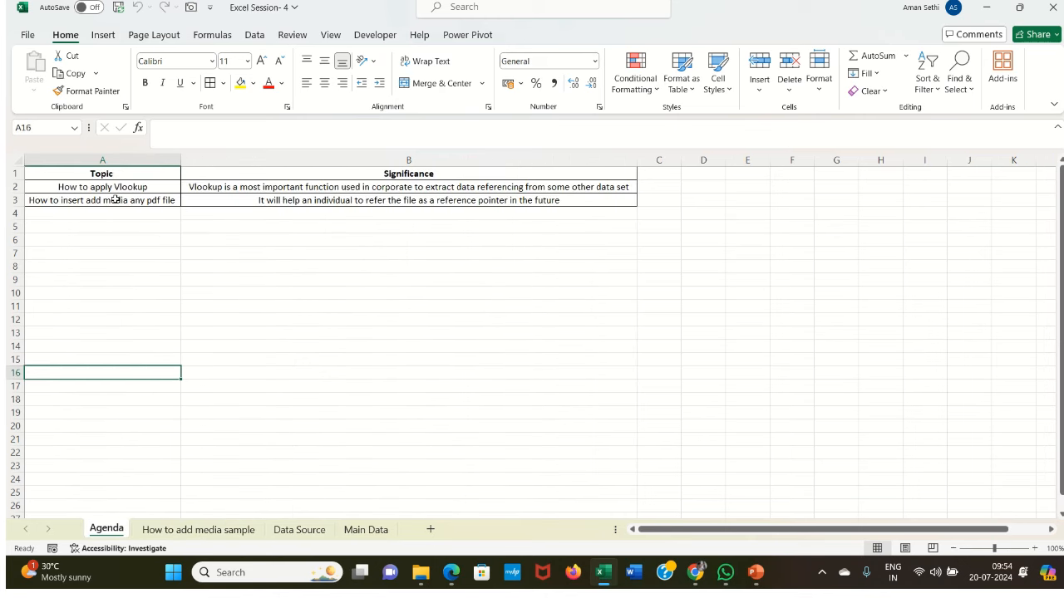
pyautogui.moveTo(116, 200); pyautogui.dragTo(199, 188)
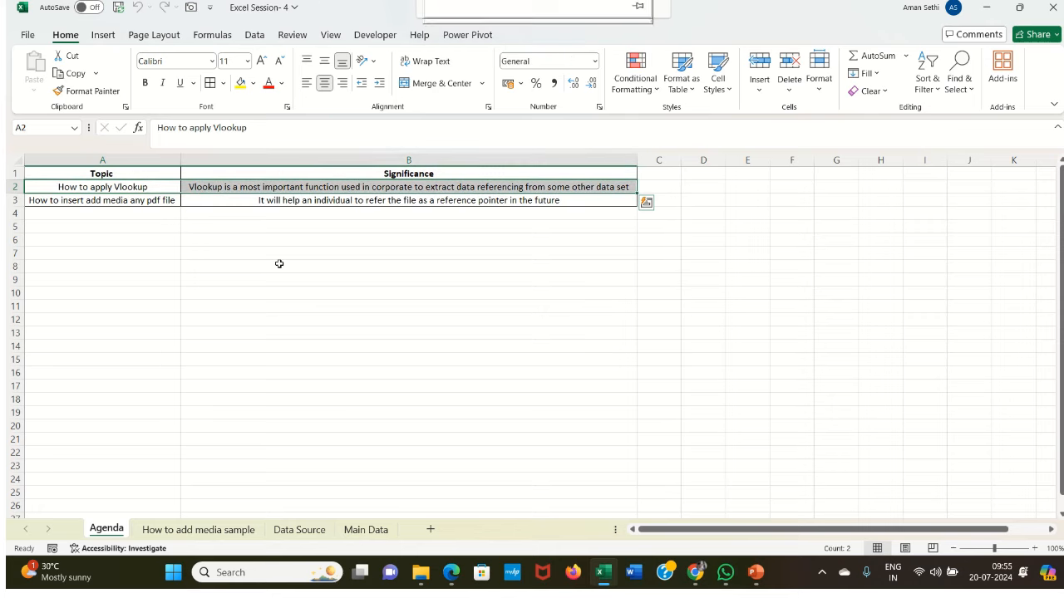
pyautogui.click(208, 529)
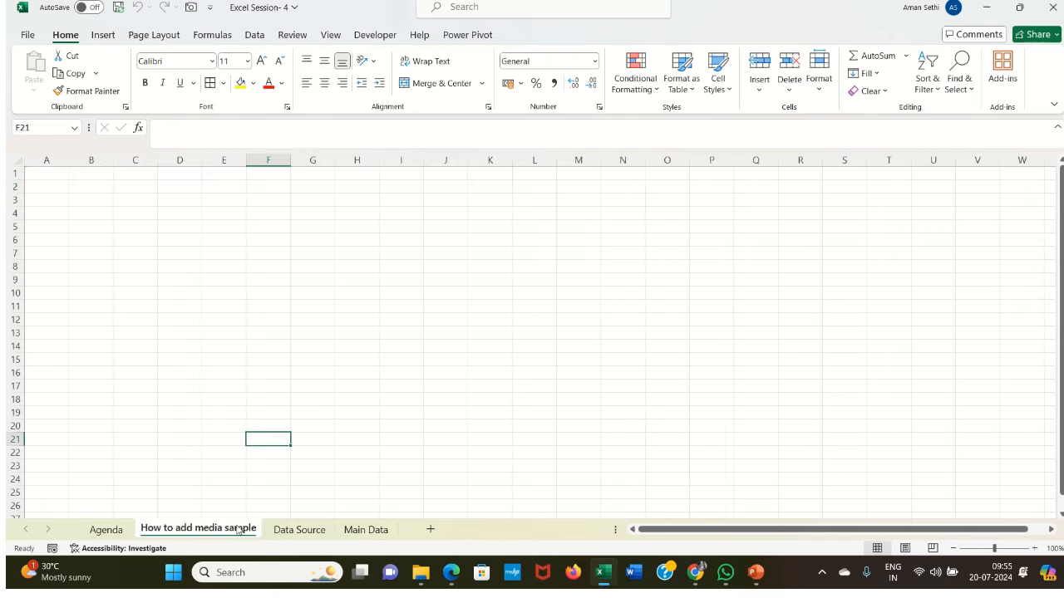
pyautogui.click(281, 534)
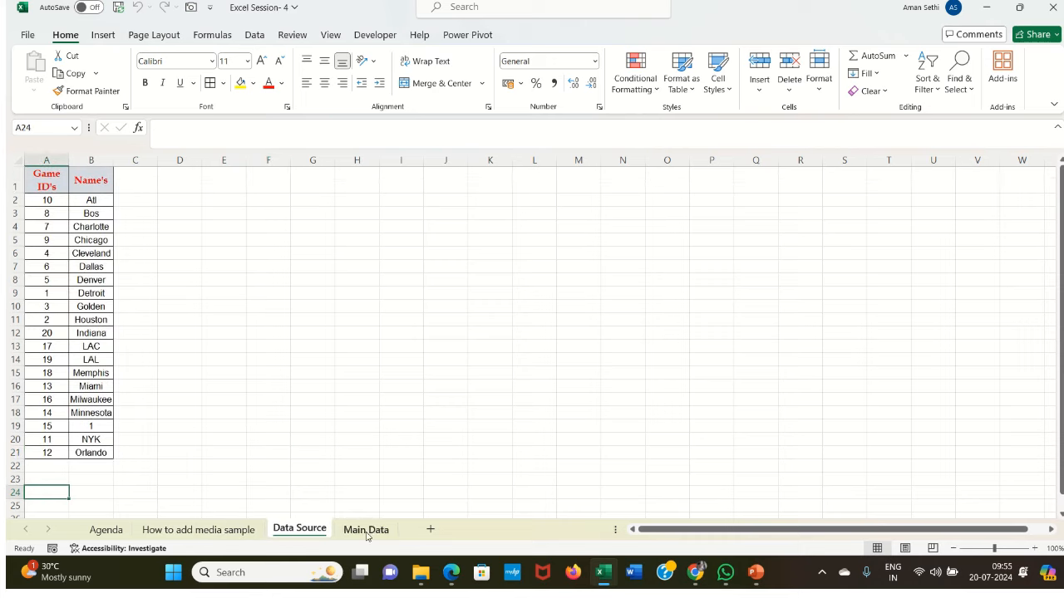
# - Select cell A2 on the How to add media sample sheet as the place for the media file
pyautogui.click(236, 532)
pyautogui.click(187, 318)
pyautogui.click(48, 159)
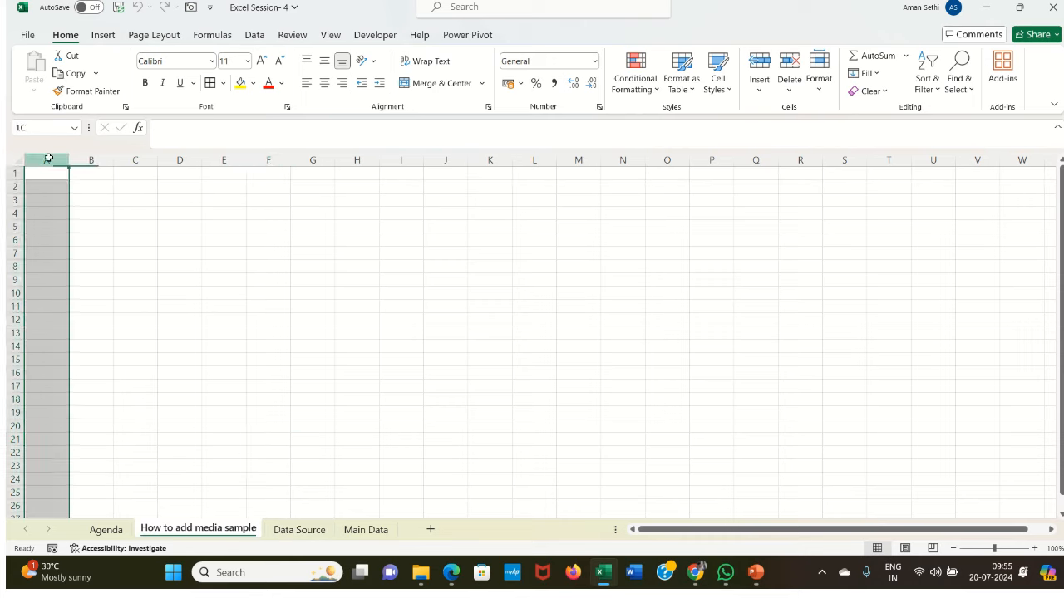
pyautogui.click(48, 175)
pyautogui.click(49, 186)
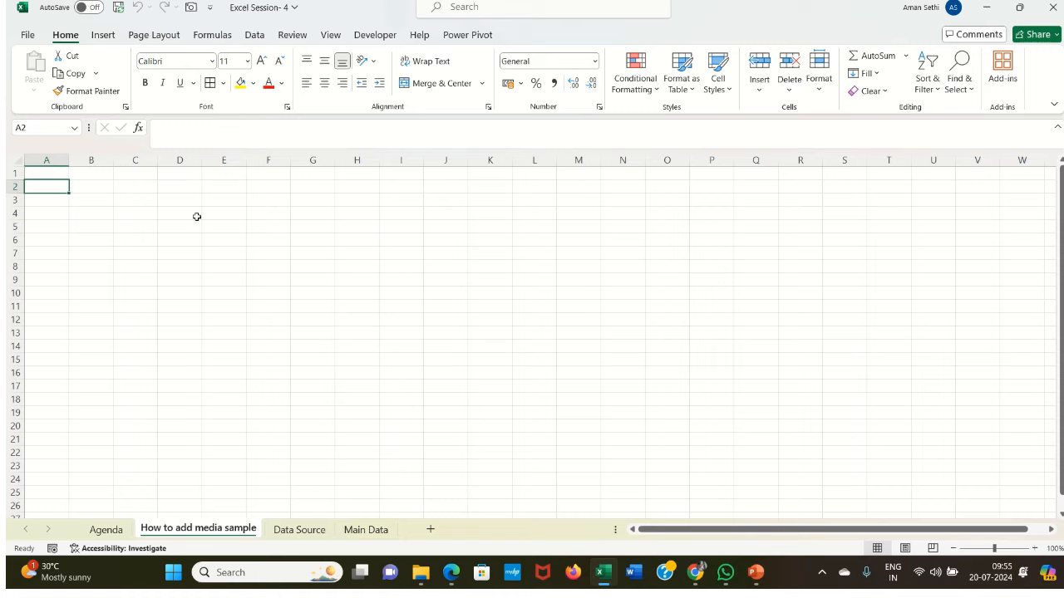
pyautogui.click(104, 34)
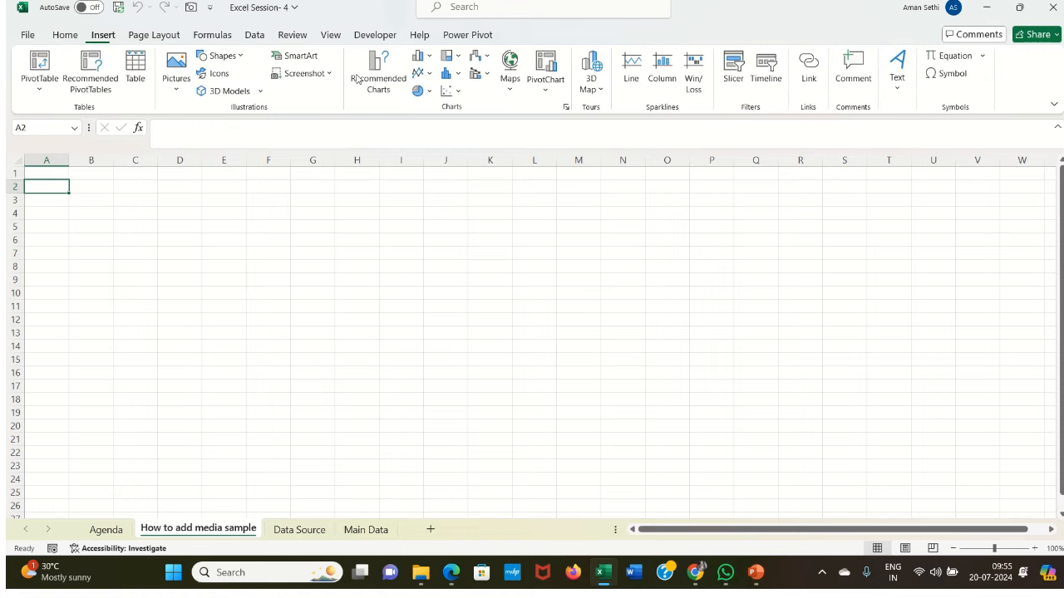
pyautogui.click(71, 37)
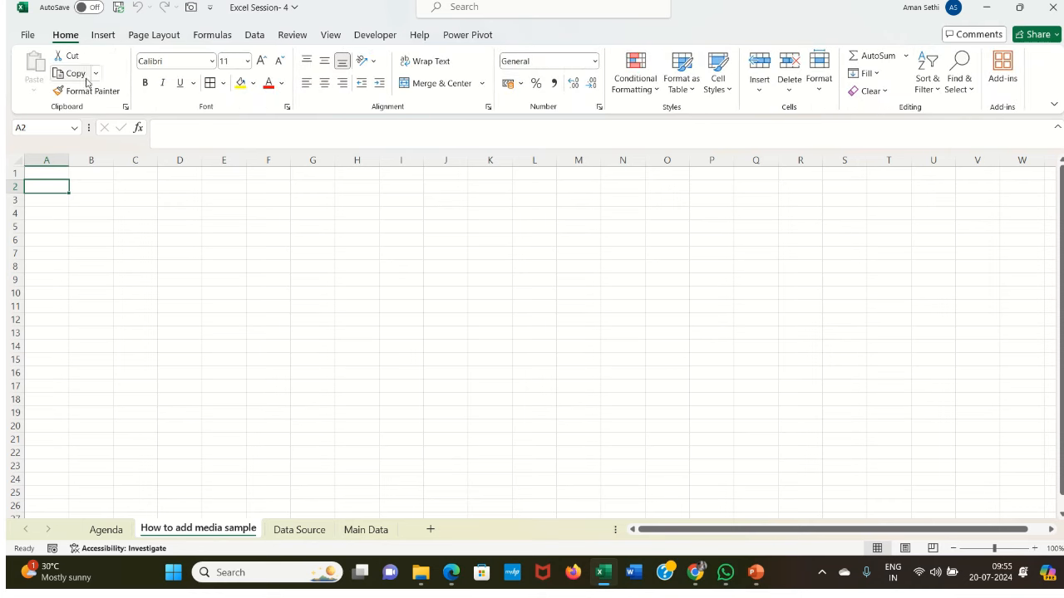
pyautogui.click(104, 39)
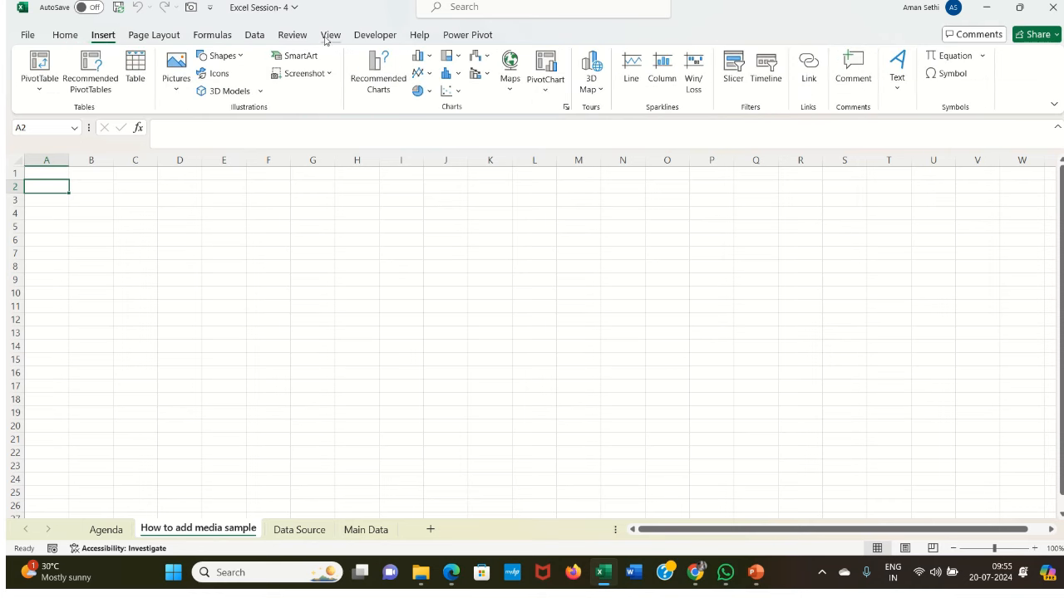
pyautogui.click(897, 87)
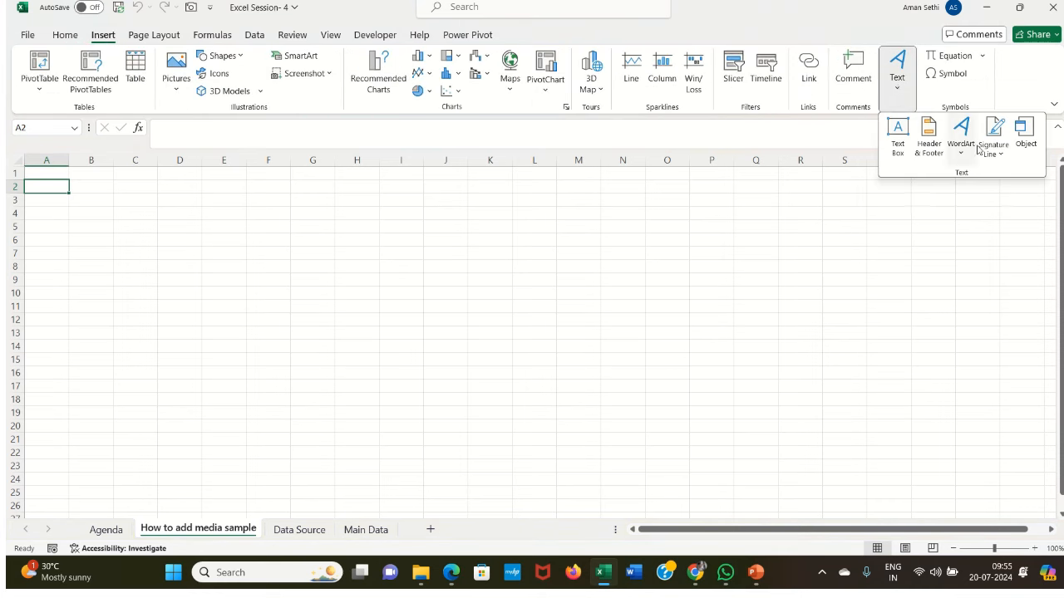
pyautogui.click(1024, 138)
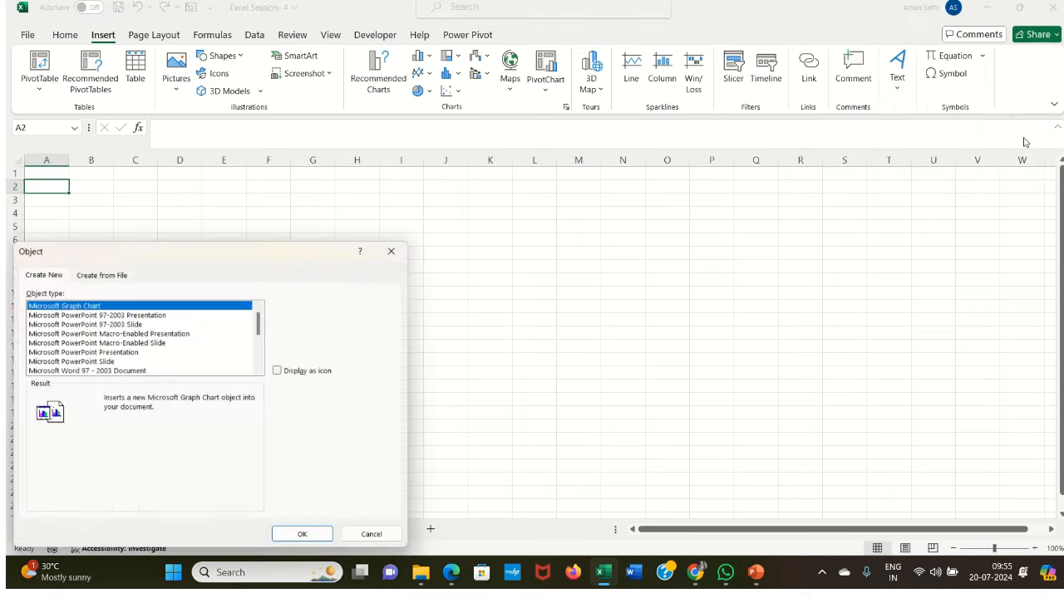
pyautogui.click(113, 275)
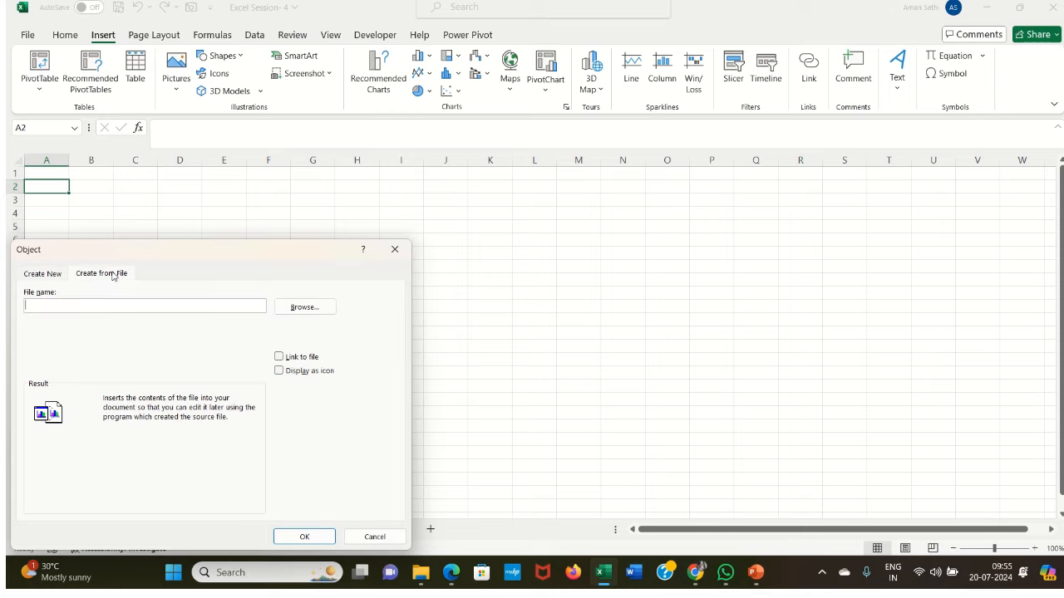
pyautogui.click(301, 309)
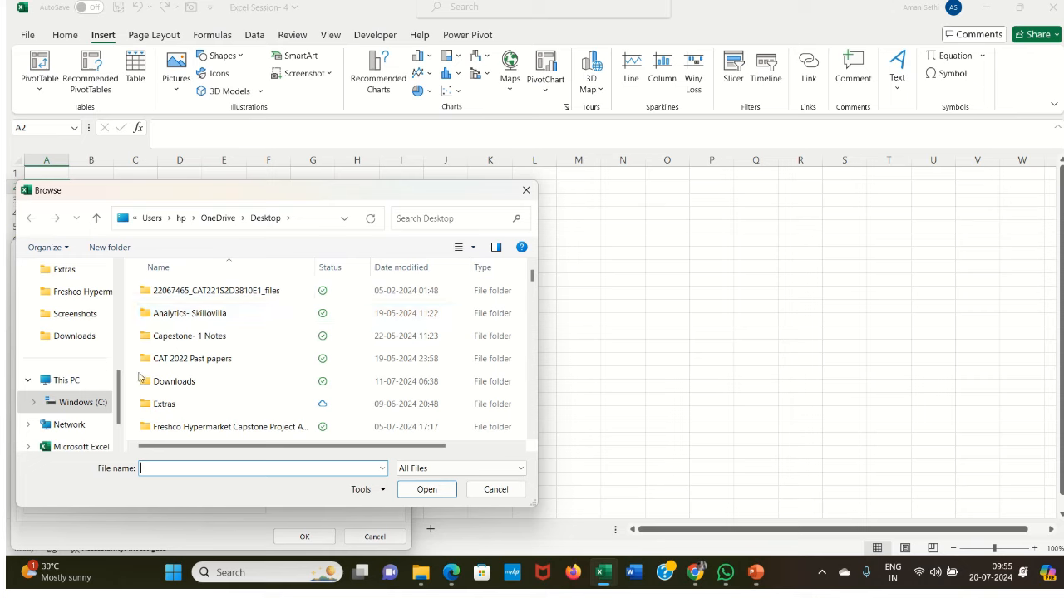
pyautogui.moveTo(122, 391); pyautogui.dragTo(117, 330)
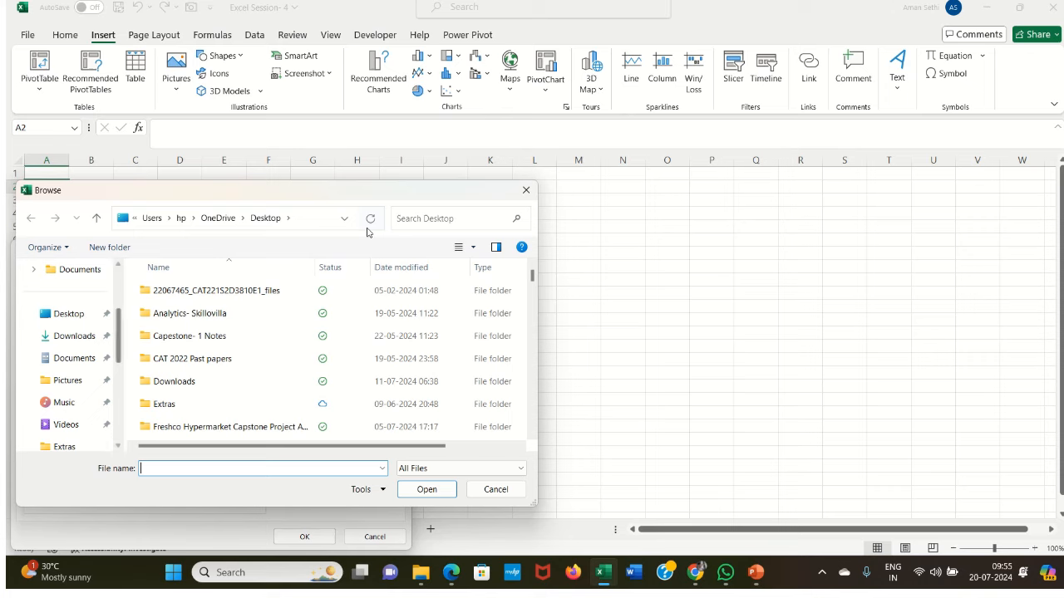
pyautogui.click(523, 190)
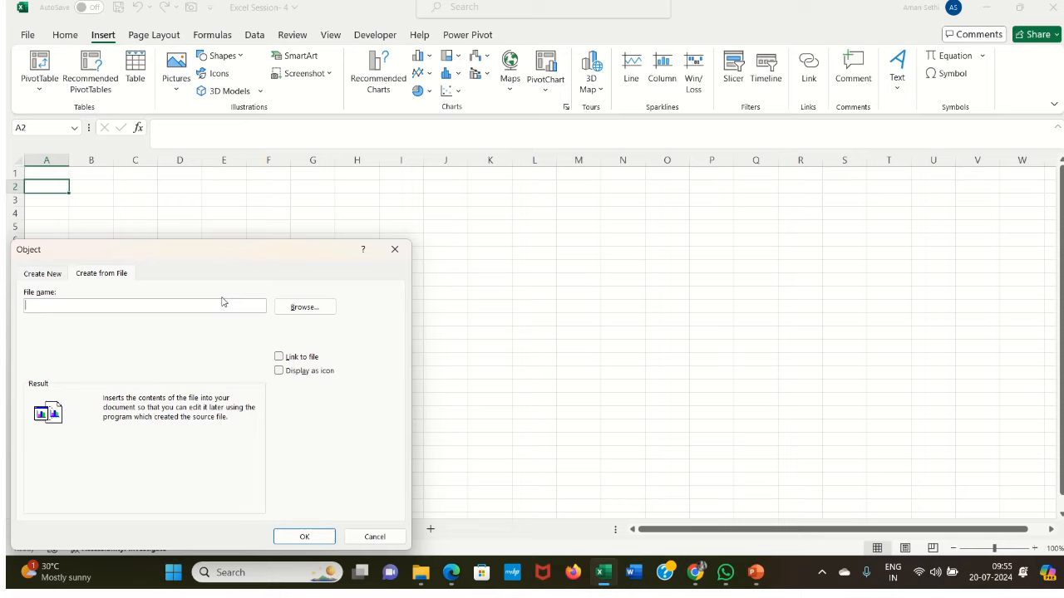
pyautogui.click(394, 250)
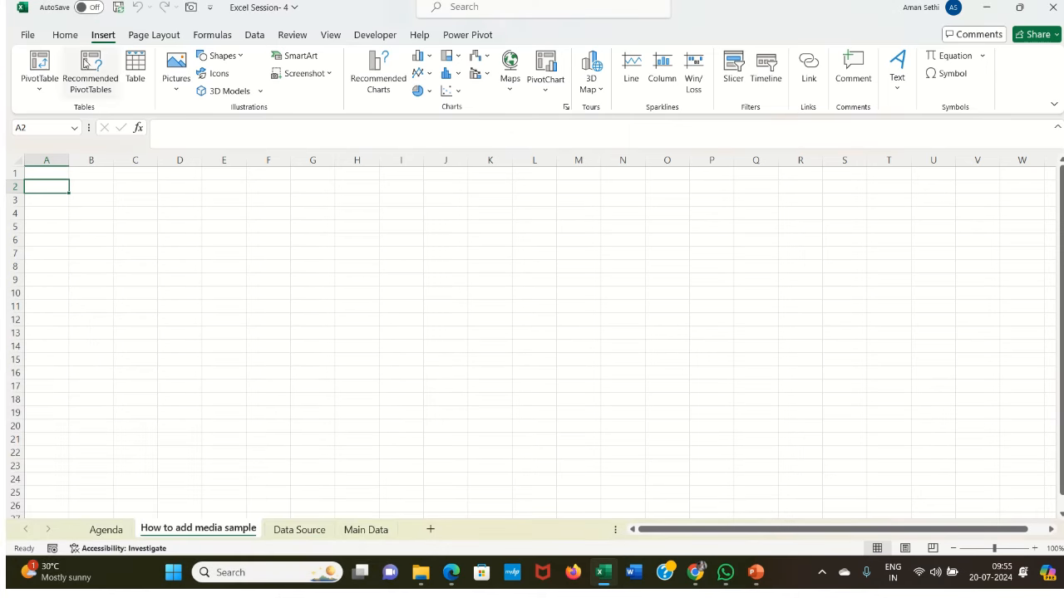
pyautogui.click(65, 38)
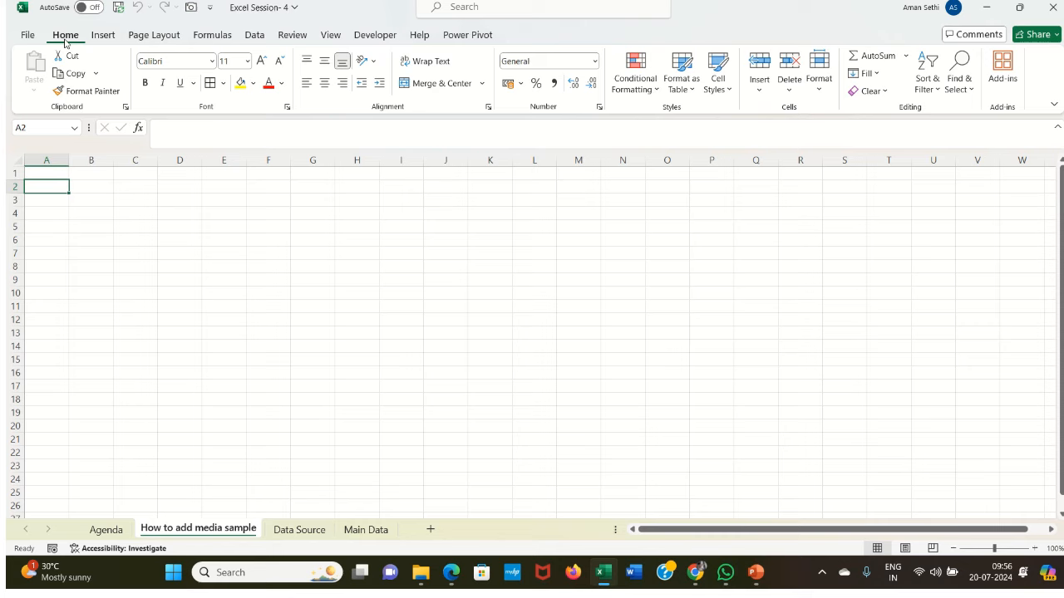
pyautogui.click(93, 38)
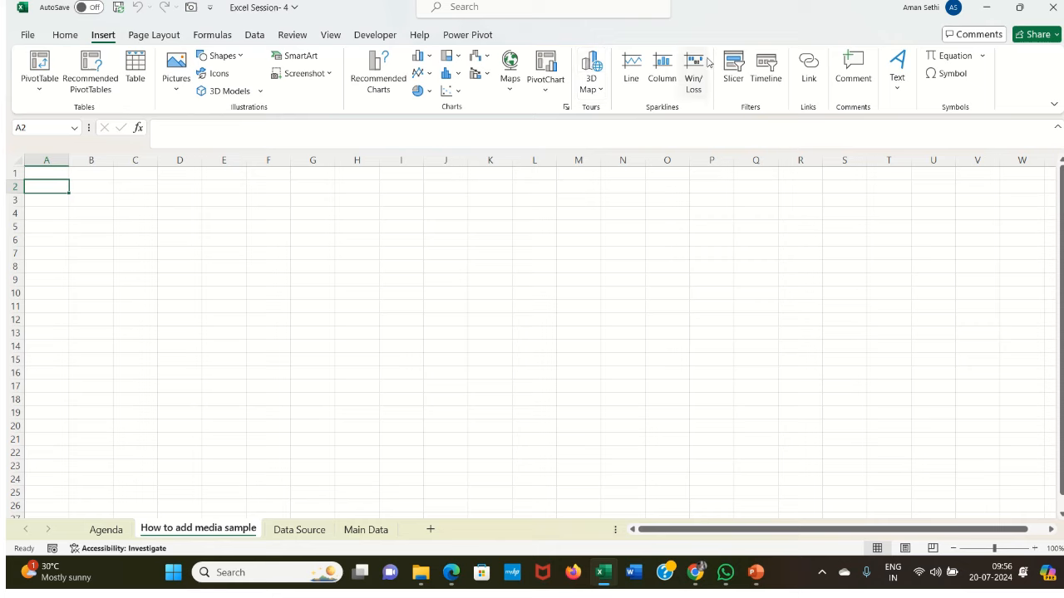
pyautogui.click(66, 36)
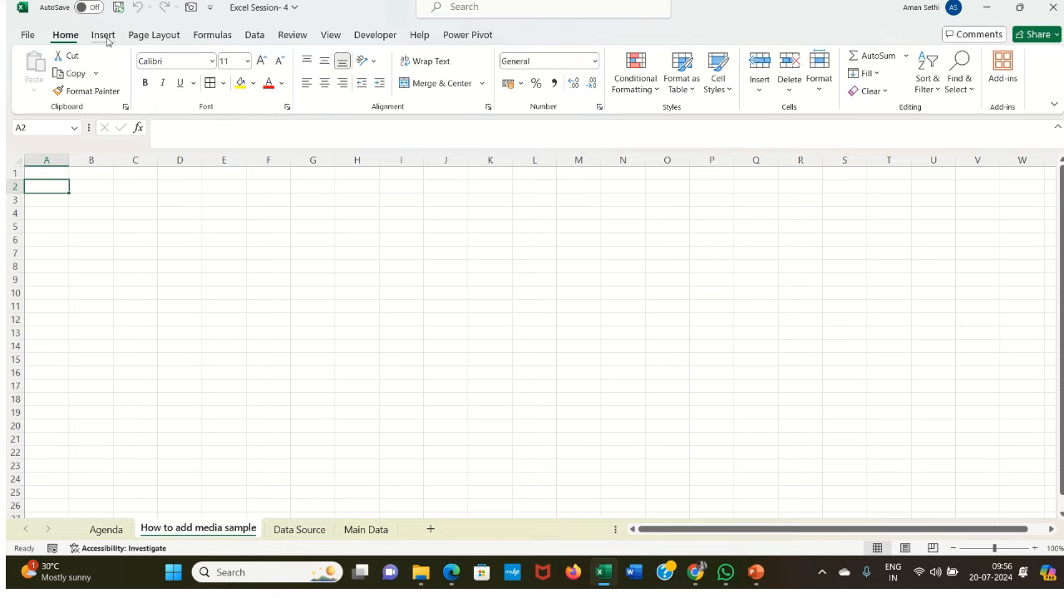
# - Start inserting an object from an existing file and choose the IIMK Admissions PDF from the Desktop folder
pyautogui.click(104, 36)
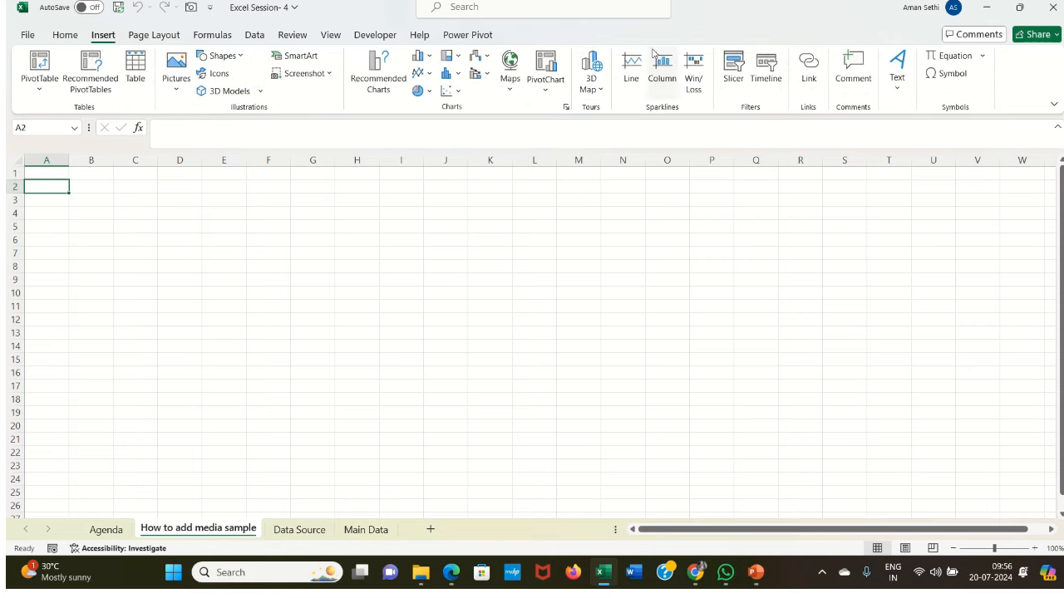
pyautogui.click(898, 85)
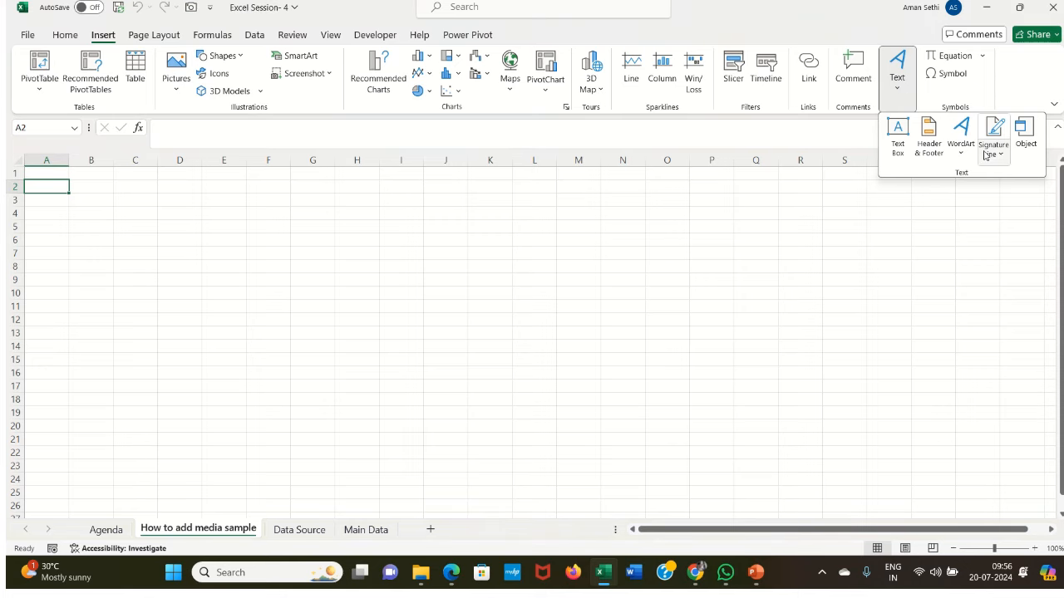
pyautogui.click(1024, 146)
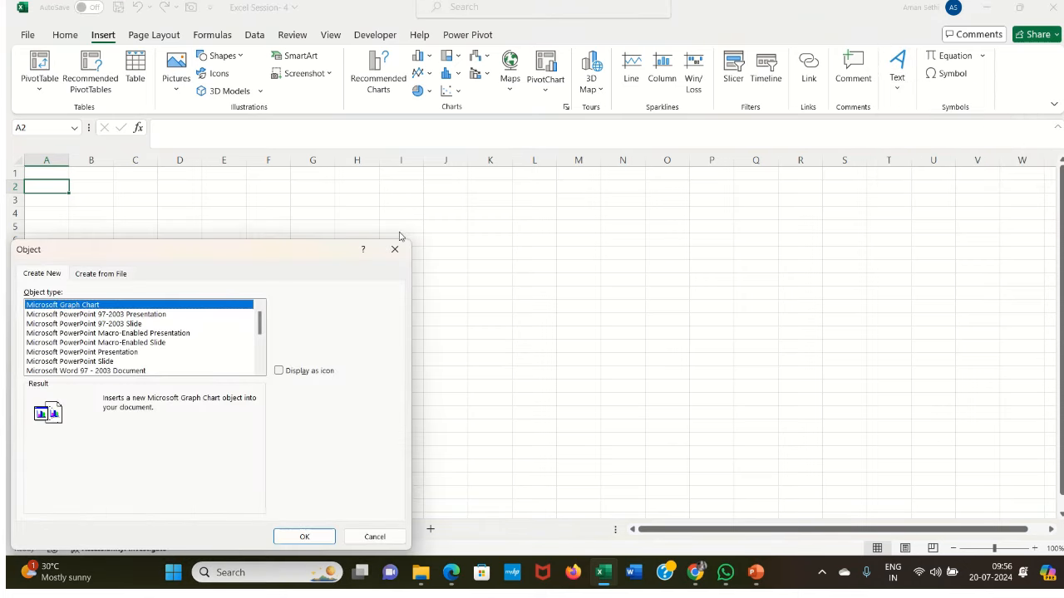
pyautogui.moveTo(307, 262); pyautogui.dragTo(527, 123)
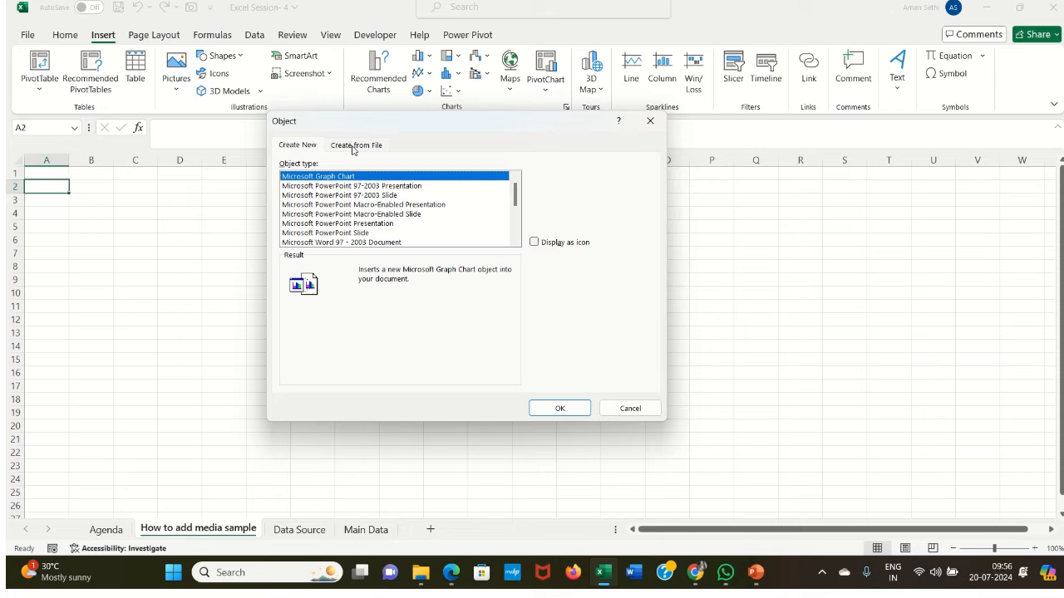
pyautogui.click(353, 148)
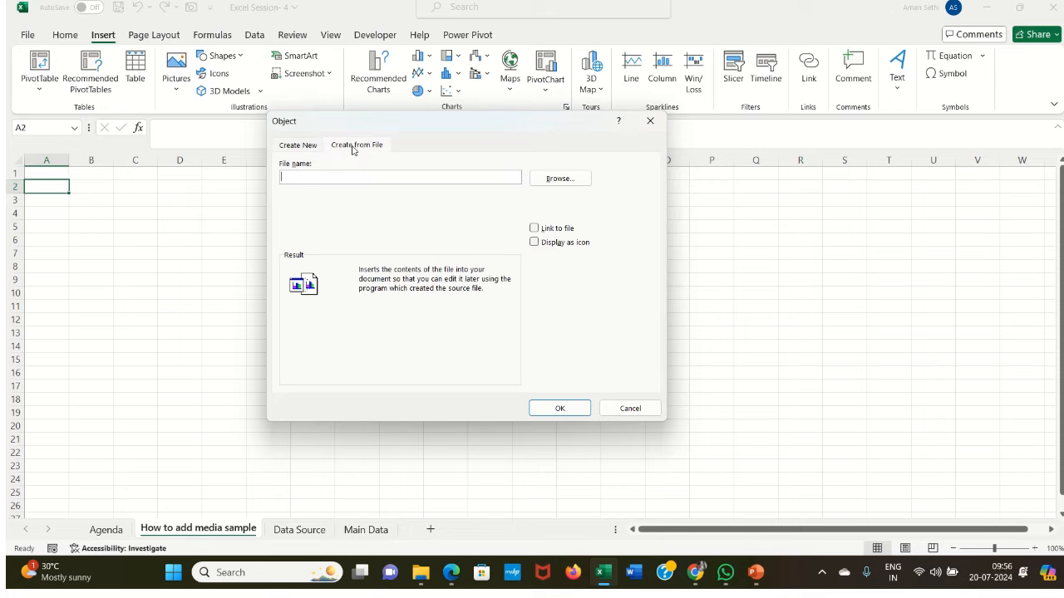
pyautogui.click(557, 180)
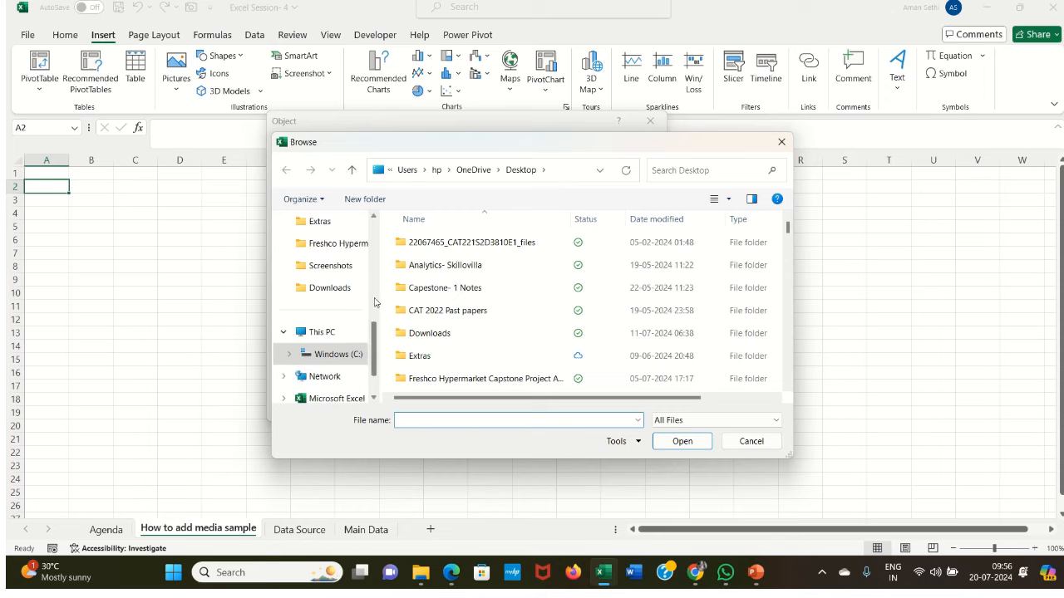
pyautogui.moveTo(375, 339); pyautogui.dragTo(375, 241)
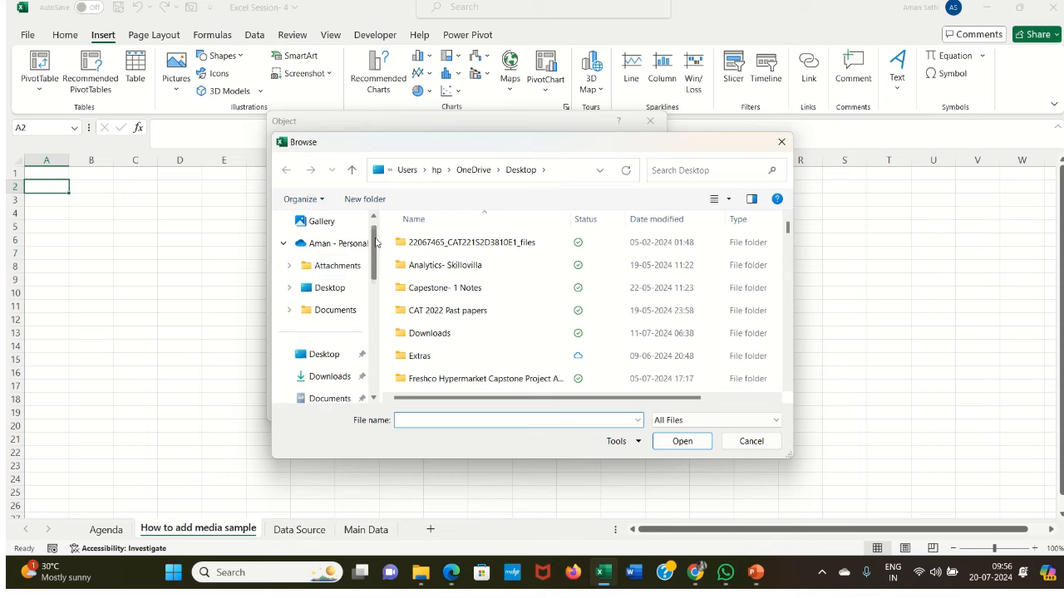
pyautogui.click(324, 354)
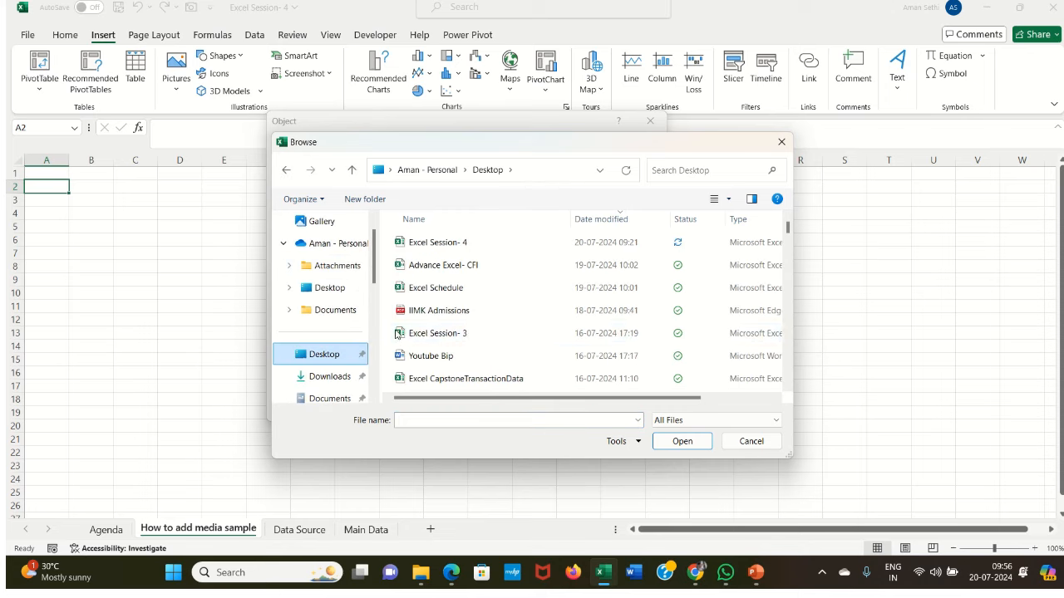
pyautogui.doubleClick(458, 314)
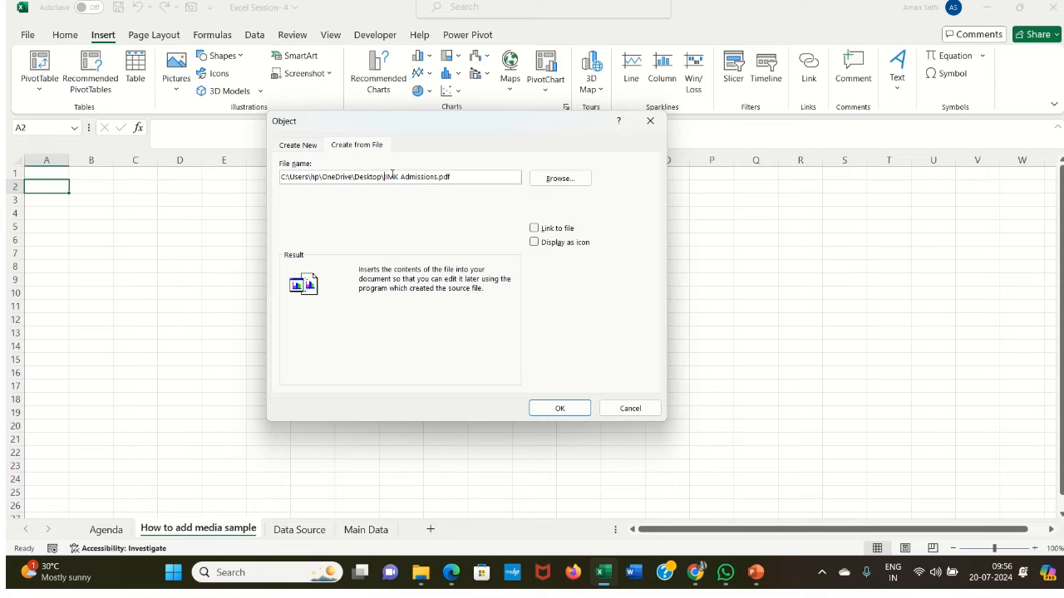
# - Shorten the object's file path to IIMK Admissions.pdf and set the object to display as an icon
pyautogui.moveTo(385, 176); pyautogui.dragTo(460, 177)
pyautogui.click(460, 177)
pyautogui.click(384, 177)
pyautogui.press('BackSpace')
pyautogui.press('BackSpace')
pyautogui.press('BackSpace')
pyautogui.press('BackSpace')
pyautogui.press('BackSpace')
pyautogui.press('BackSpace')
pyautogui.press('BackSpace')
pyautogui.press('BackSpace')
pyautogui.press('BackSpace')
pyautogui.press('BackSpace')
pyautogui.press('BackSpace')
pyautogui.press('BackSpace')
pyautogui.press('BackSpace')
pyautogui.press('BackSpace')
pyautogui.press('BackSpace')
pyautogui.press('BackSpace')
pyautogui.press('BackSpace')
pyautogui.press('BackSpace')
pyautogui.press('BackSpace')
pyautogui.press('BackSpace')
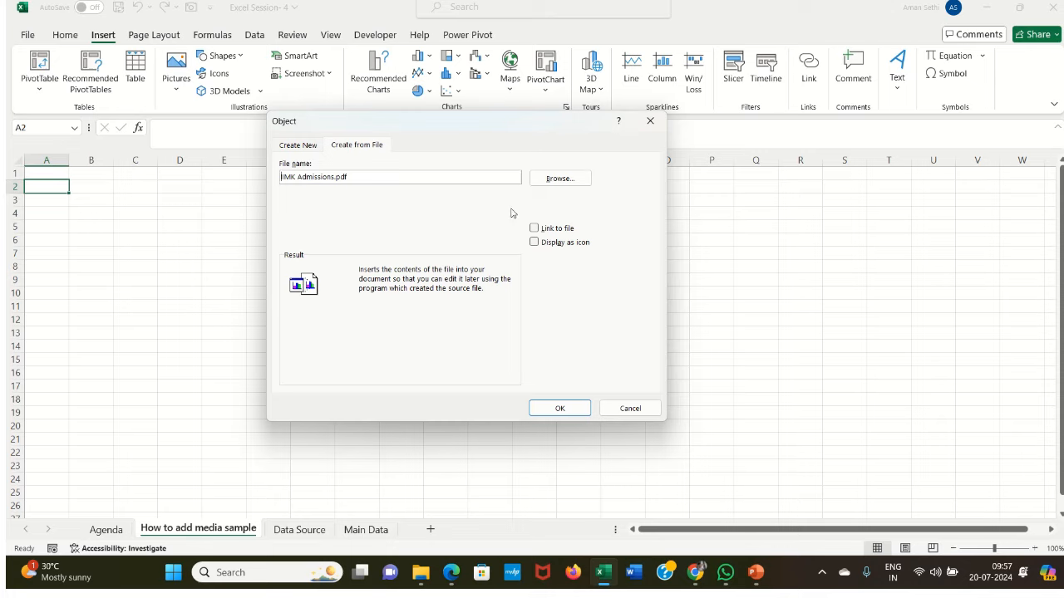
pyautogui.click(535, 243)
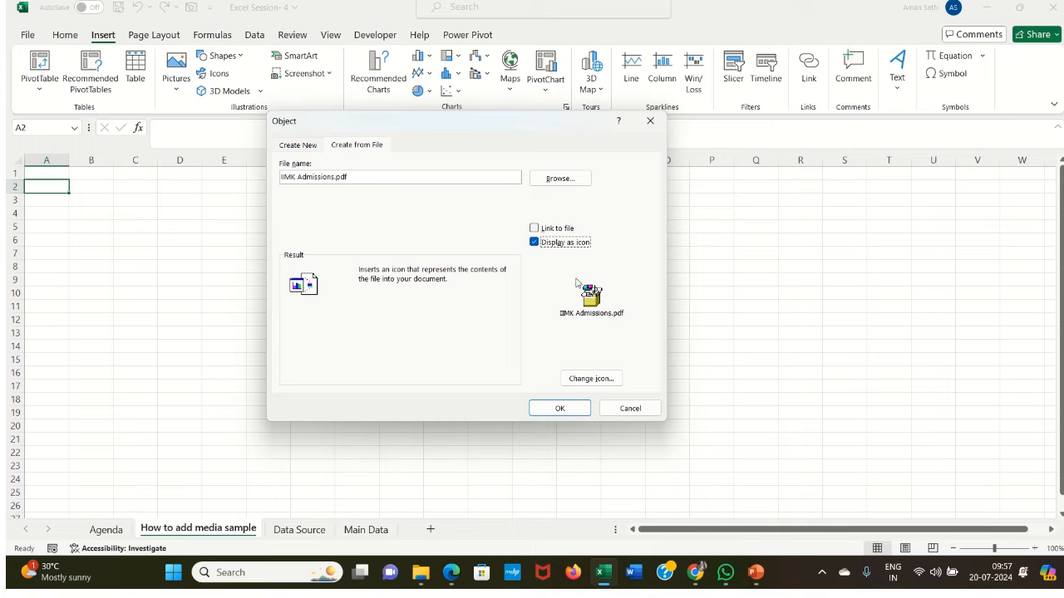
# - Examine the alternative icons and the icon file browsing option for the PDF object, keeping the default icon
pyautogui.click(600, 380)
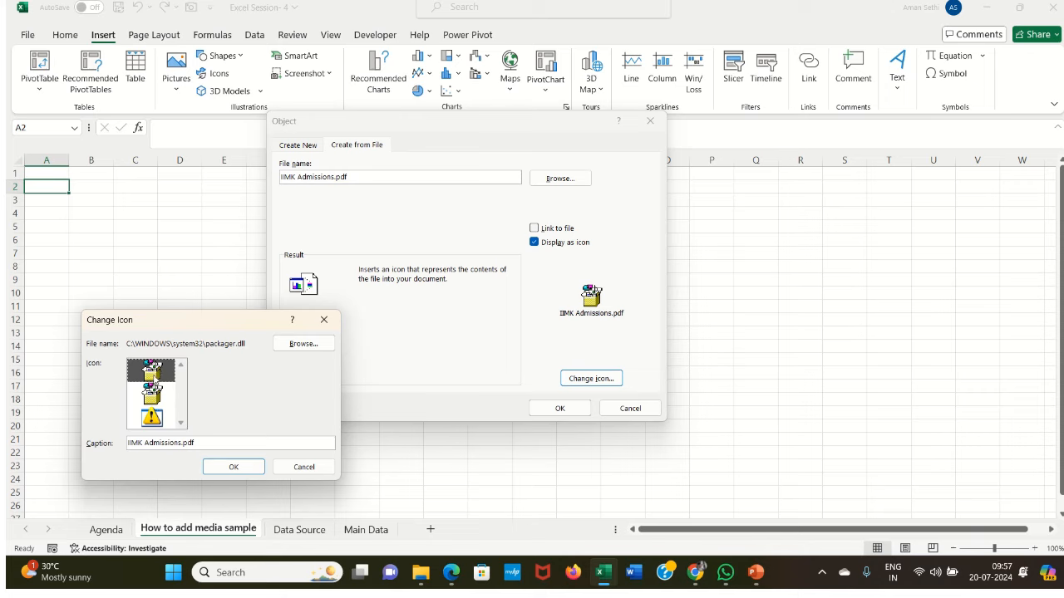
pyautogui.click(303, 344)
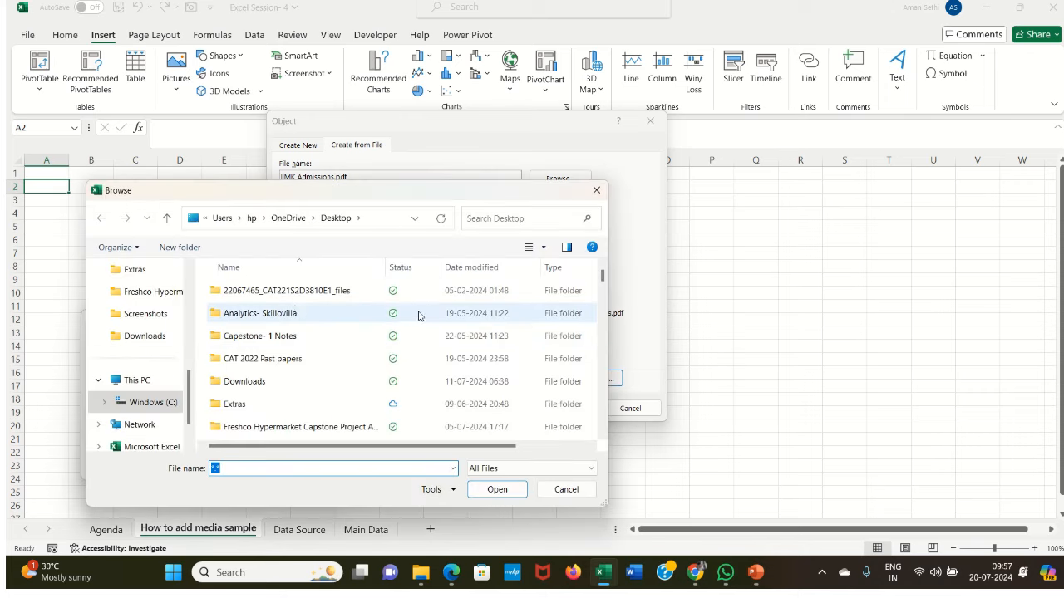
pyautogui.click(592, 195)
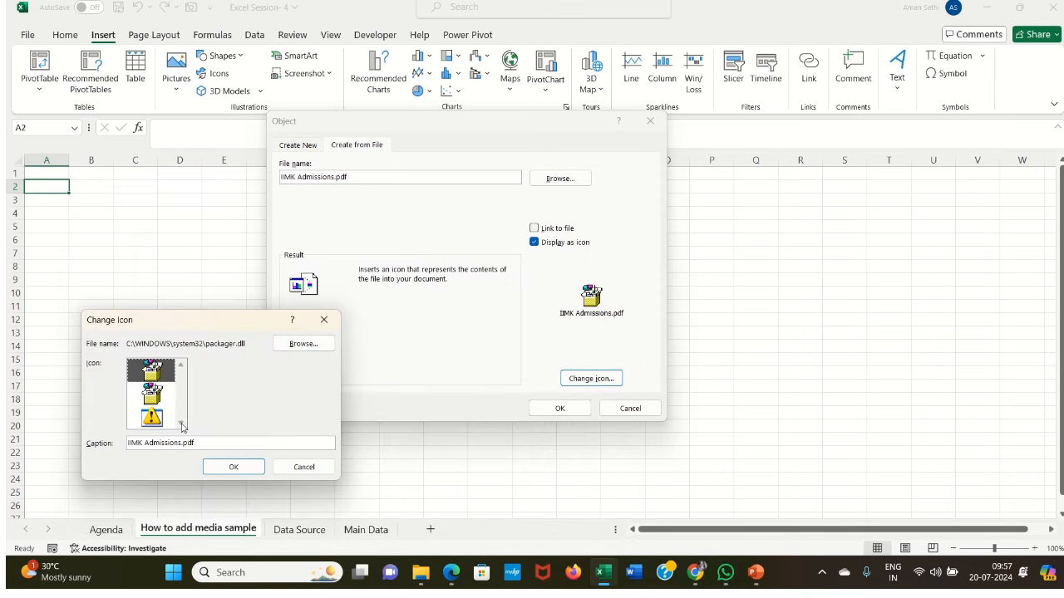
pyautogui.click(168, 398)
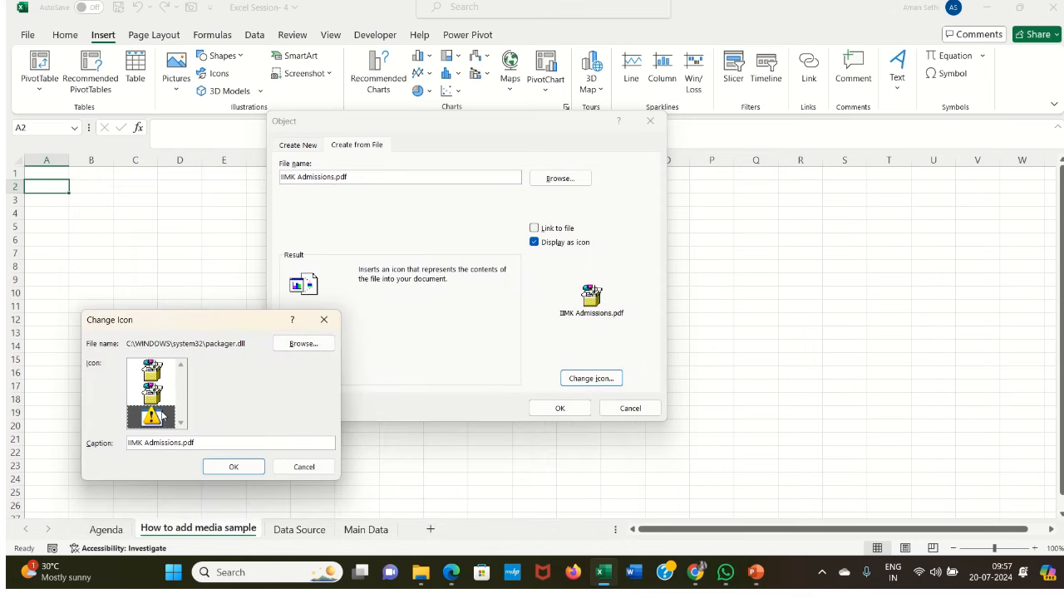
pyautogui.click(159, 373)
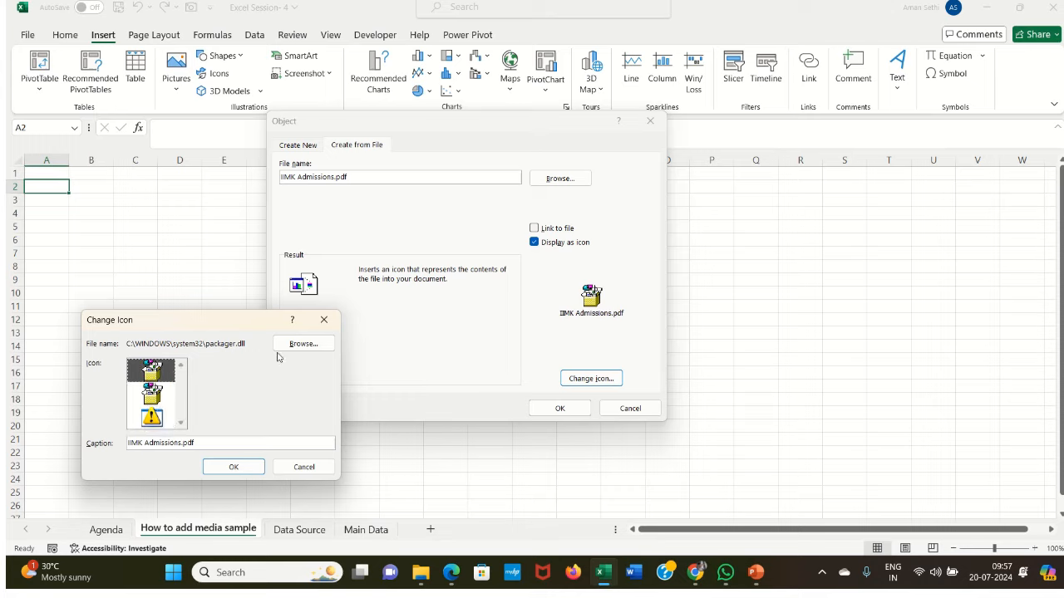
pyautogui.click(324, 321)
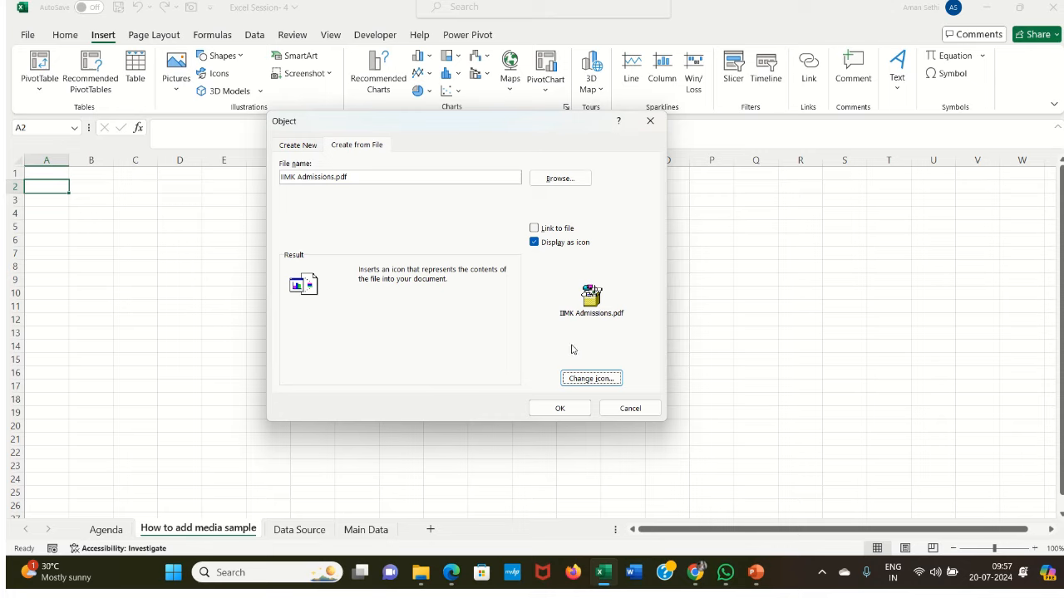
# - Insert the IIMK Admissions.pdf icon into the sheet and move it over to column C, rows 2 to 5
pyautogui.click(562, 407)
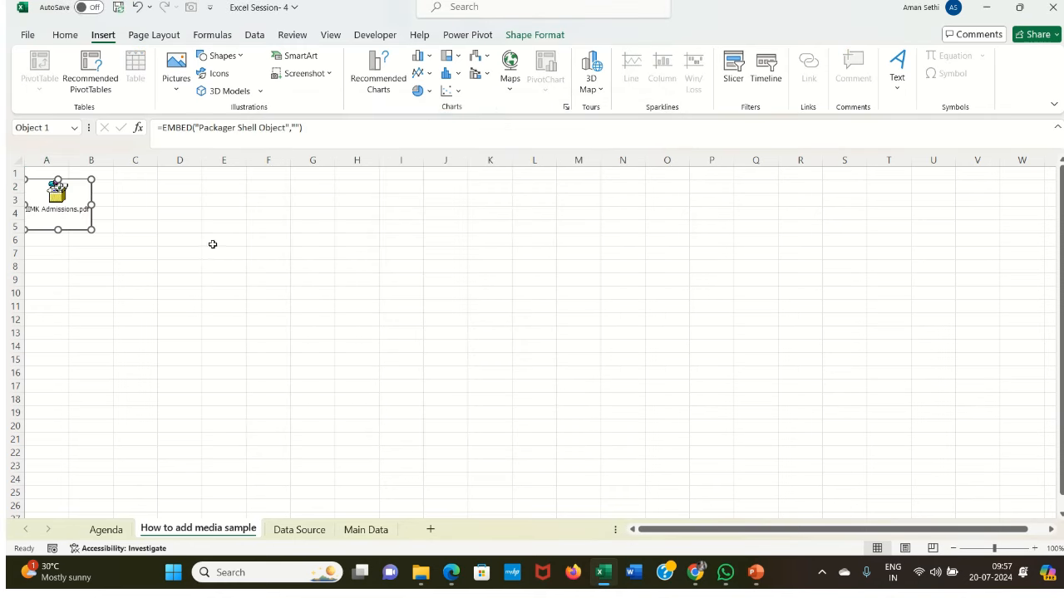
pyautogui.moveTo(87, 210); pyautogui.dragTo(169, 207)
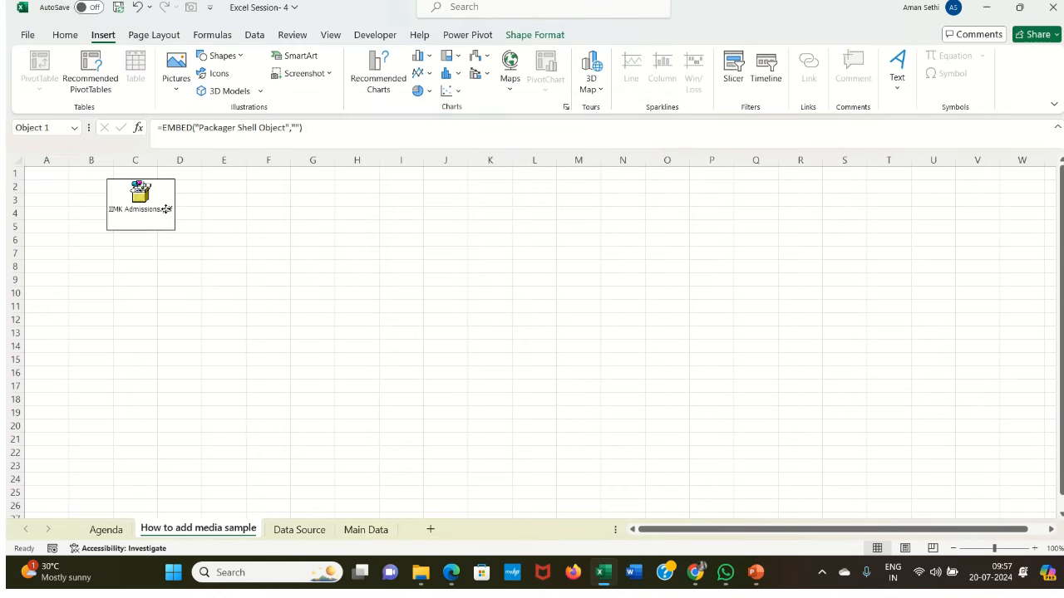
pyautogui.click(162, 268)
pyautogui.click(188, 332)
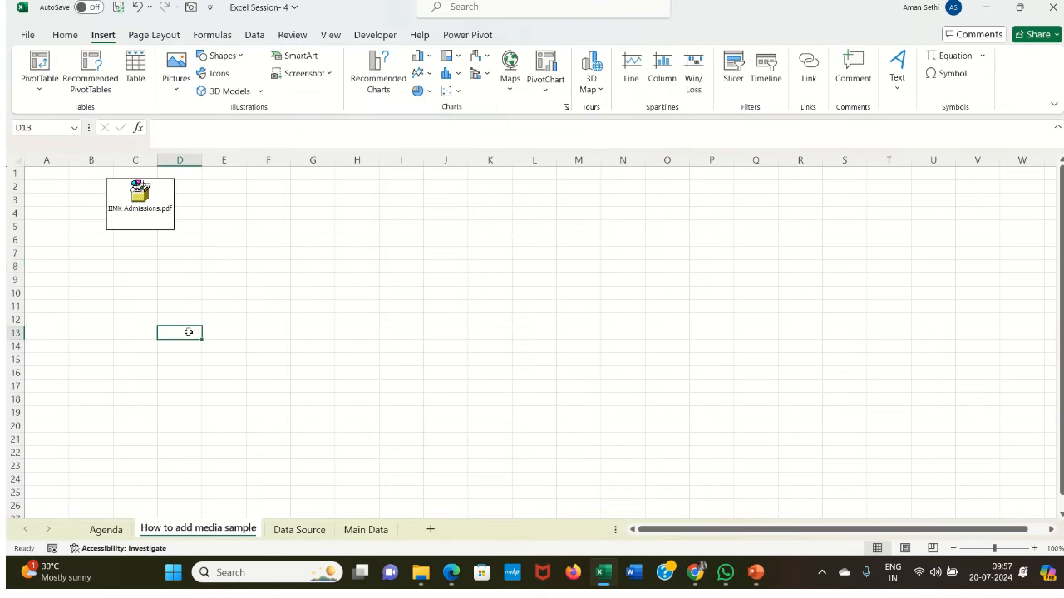
# - Review the VLOOKUP topic and its significance in cells A2:B2 of the Agenda sheet
pyautogui.click(108, 530)
pyautogui.click(171, 429)
pyautogui.moveTo(146, 202); pyautogui.dragTo(197, 186)
pyautogui.click(169, 190)
pyautogui.click(213, 187)
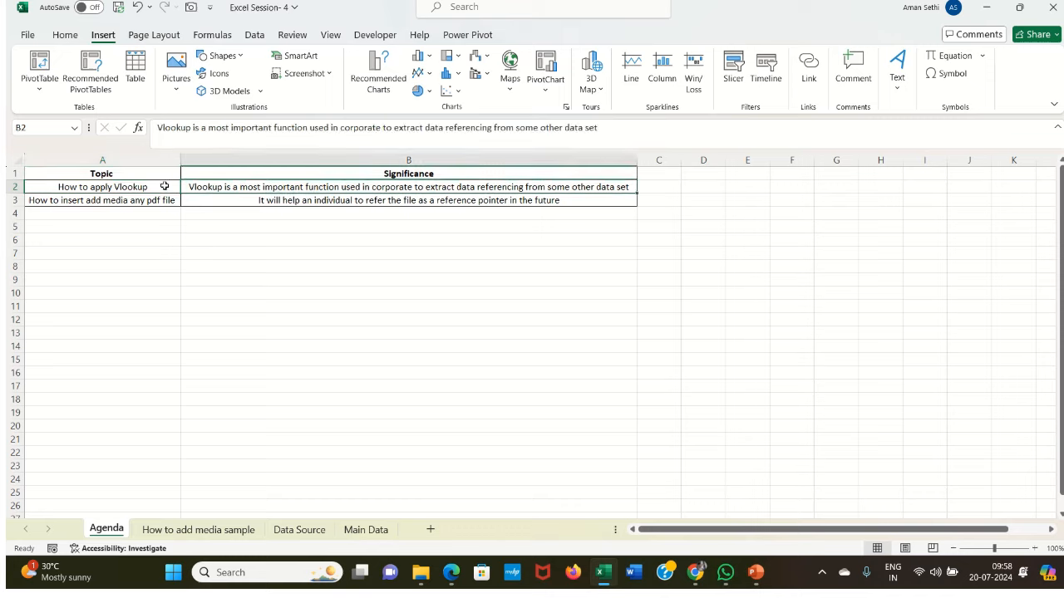
pyautogui.click(132, 186)
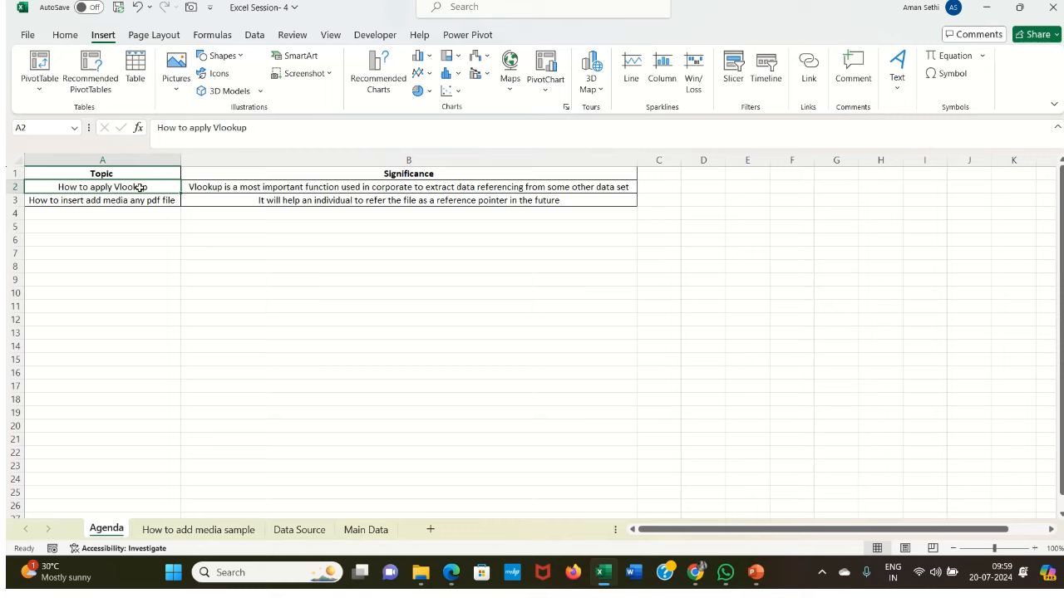
pyautogui.moveTo(169, 186); pyautogui.dragTo(193, 186)
pyautogui.click(166, 186)
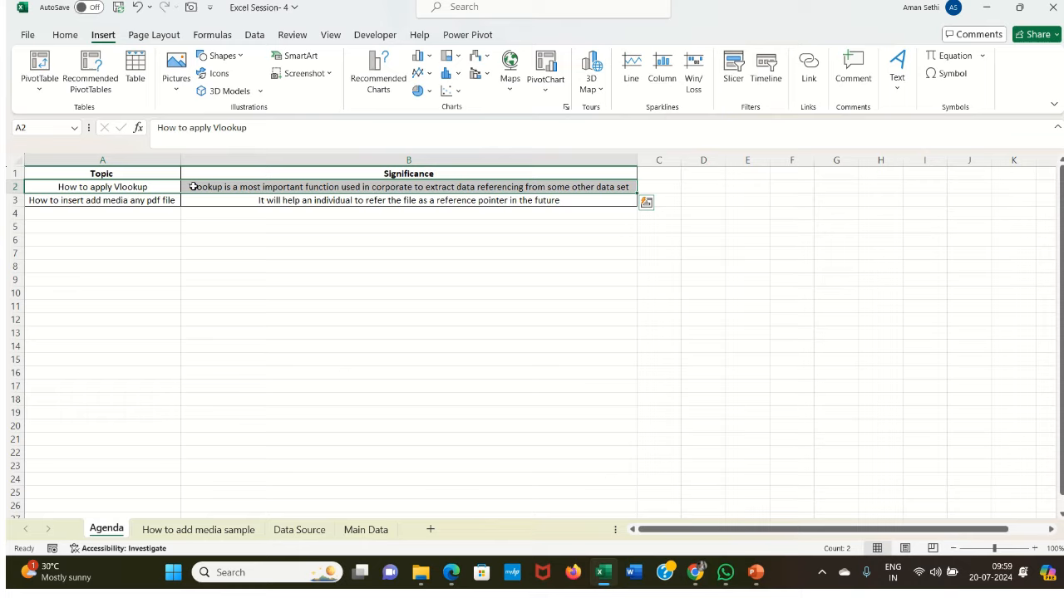
pyautogui.moveTo(171, 186); pyautogui.dragTo(200, 187)
pyautogui.click(171, 187)
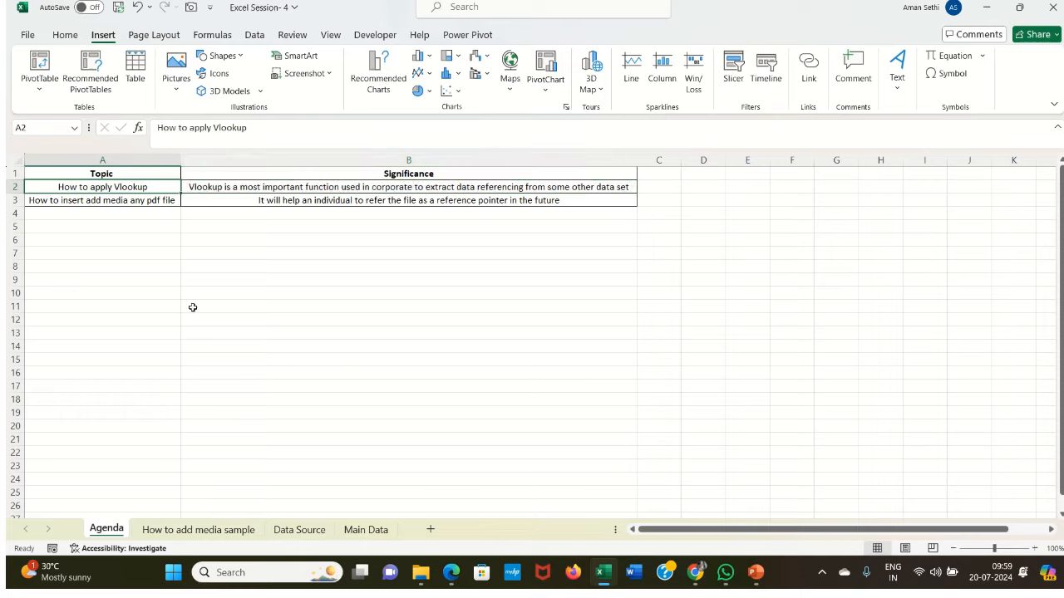
pyautogui.click(219, 408)
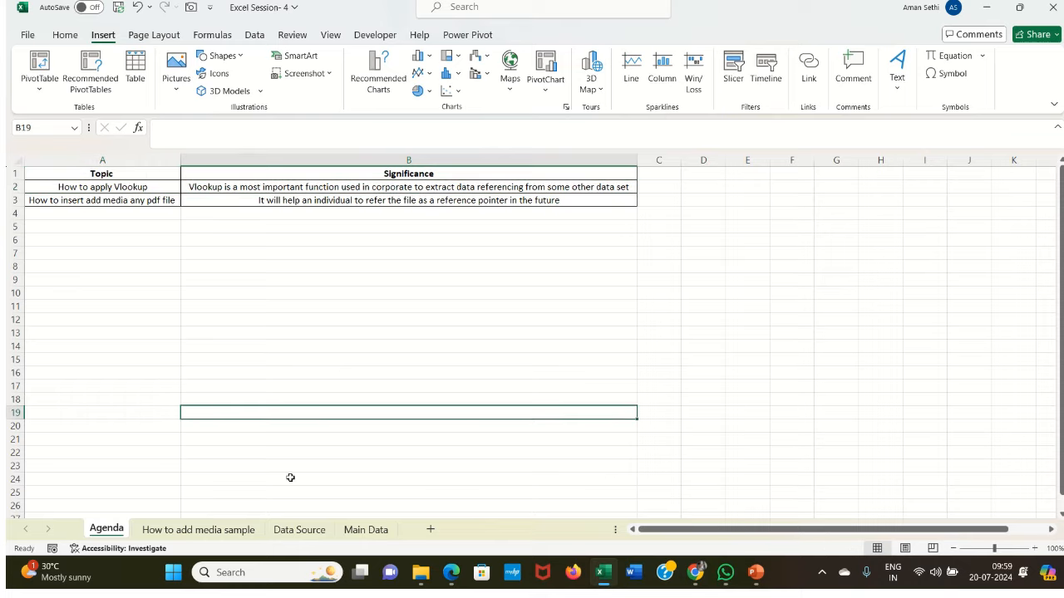
# - View the Data Source sheet and return to Agenda to review its headers and VLOOKUP row in A1:B2
pyautogui.click(299, 530)
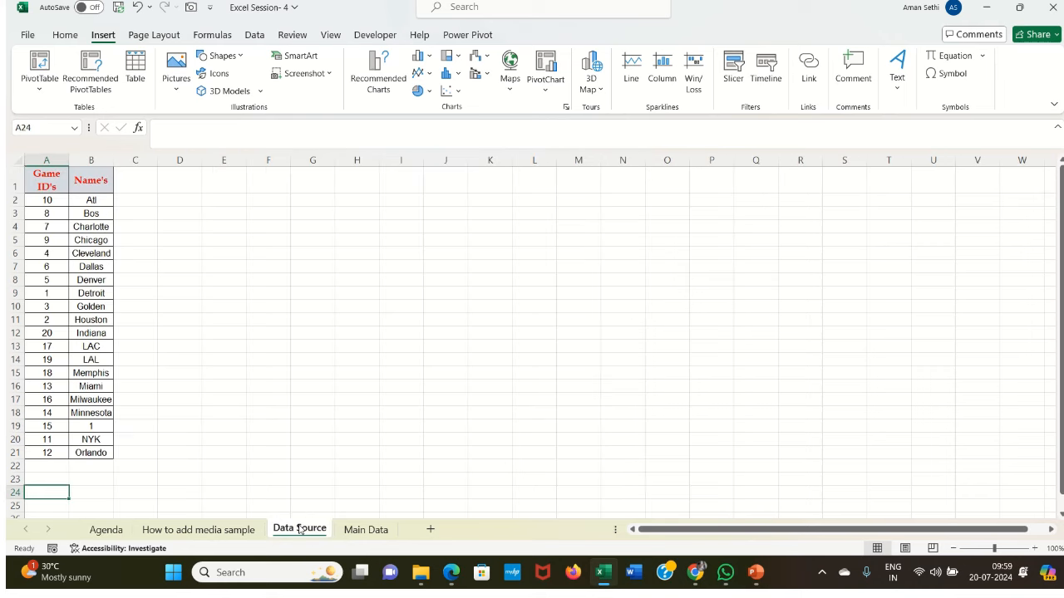
pyautogui.click(308, 400)
pyautogui.click(106, 529)
pyautogui.click(196, 461)
pyautogui.click(290, 348)
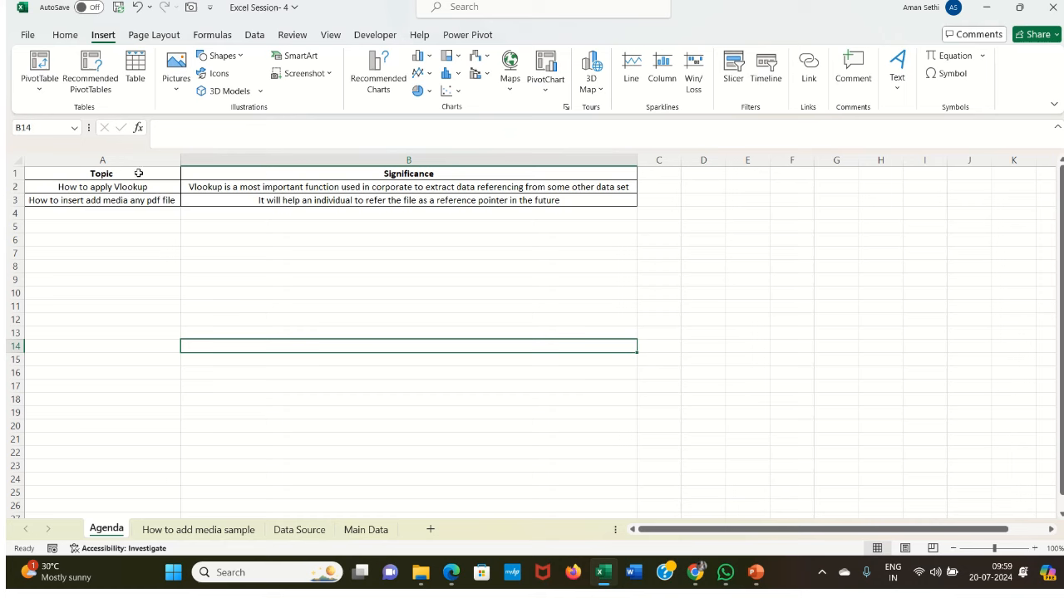
pyautogui.moveTo(139, 173); pyautogui.dragTo(221, 202)
pyautogui.moveTo(158, 172); pyautogui.dragTo(200, 196)
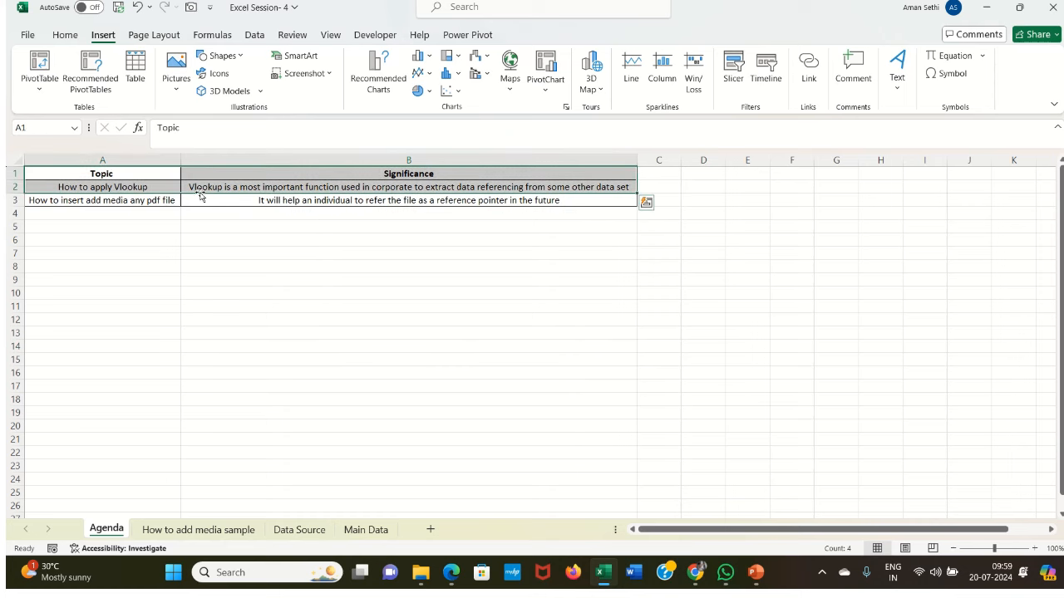
pyautogui.click(191, 202)
# - Examine the Main Data table, including its GAME ID's, HS, AS and NAMES headers and the VLOOKUP formulas in column D
pyautogui.click(364, 529)
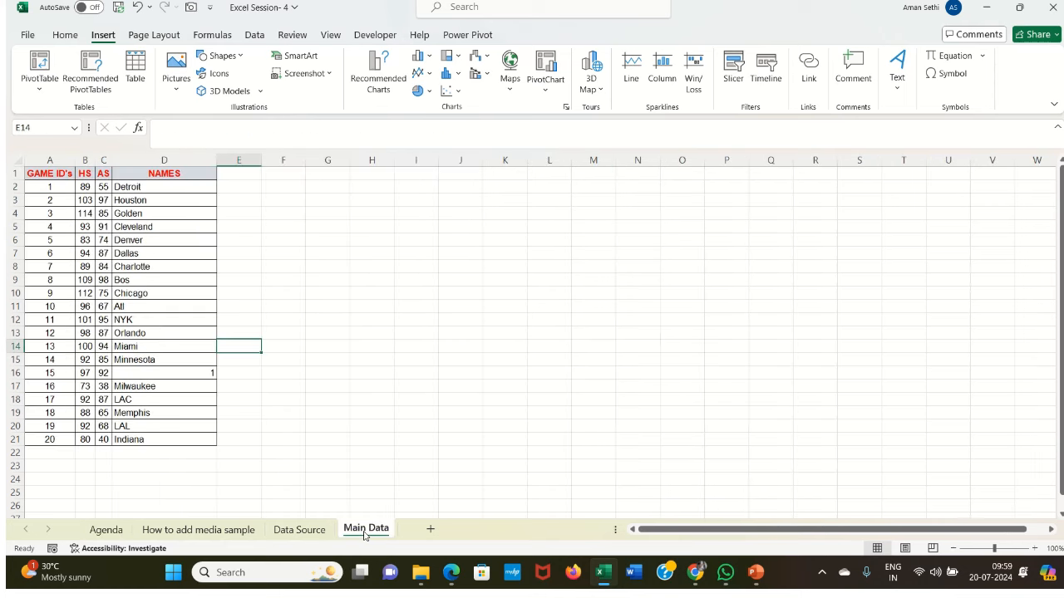
pyautogui.click(200, 286)
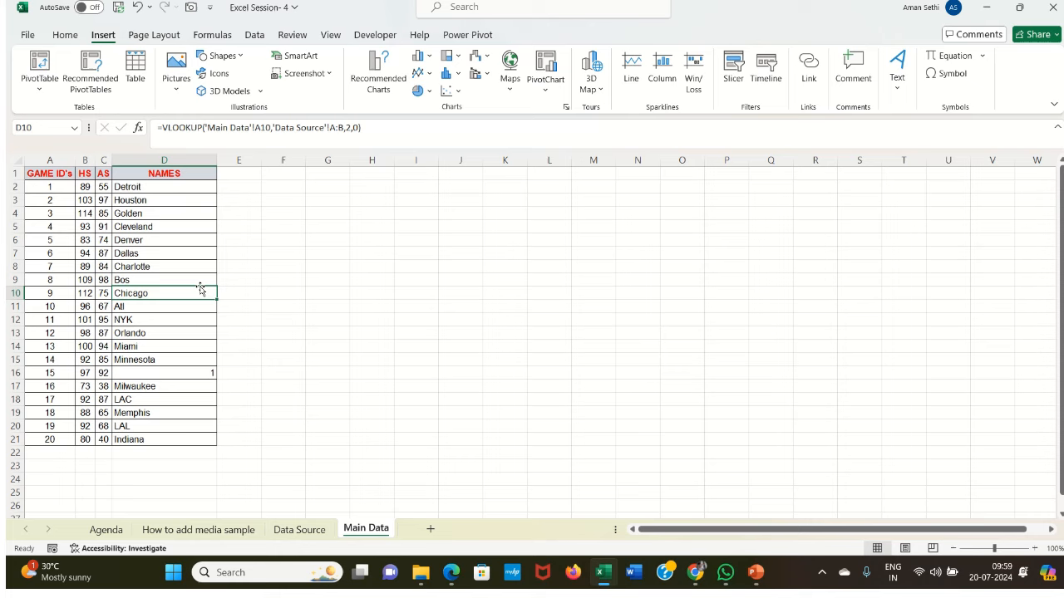
pyautogui.moveTo(49, 174); pyautogui.dragTo(150, 439)
pyautogui.click(129, 355)
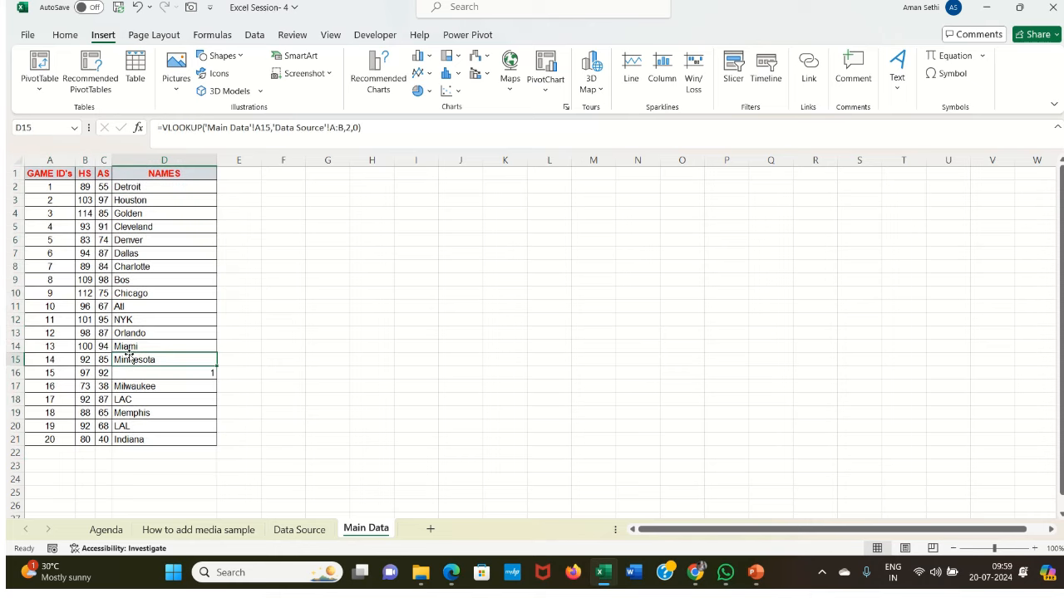
pyautogui.click(60, 174)
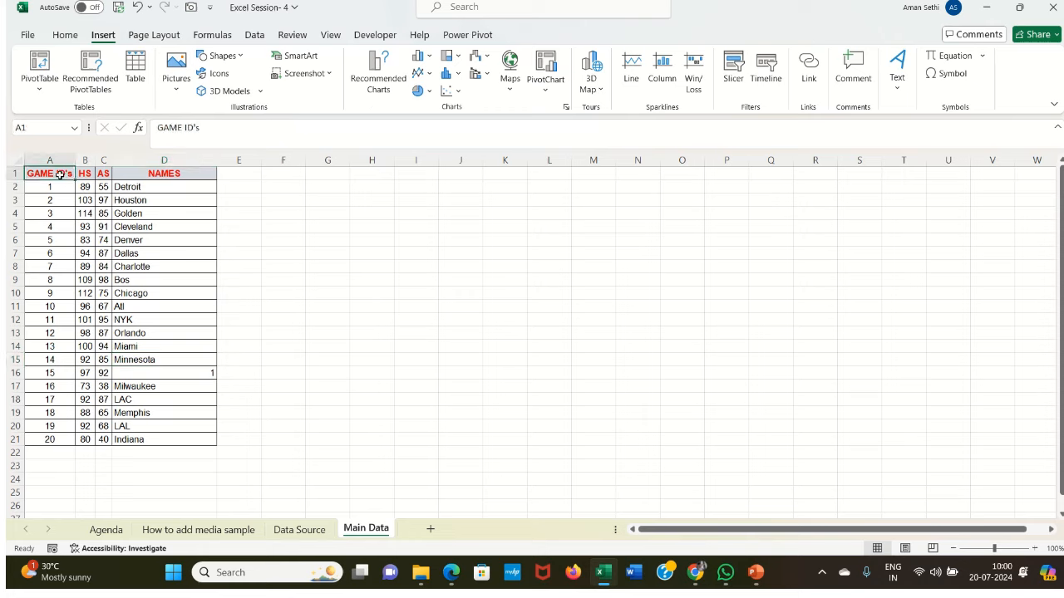
pyautogui.click(84, 174)
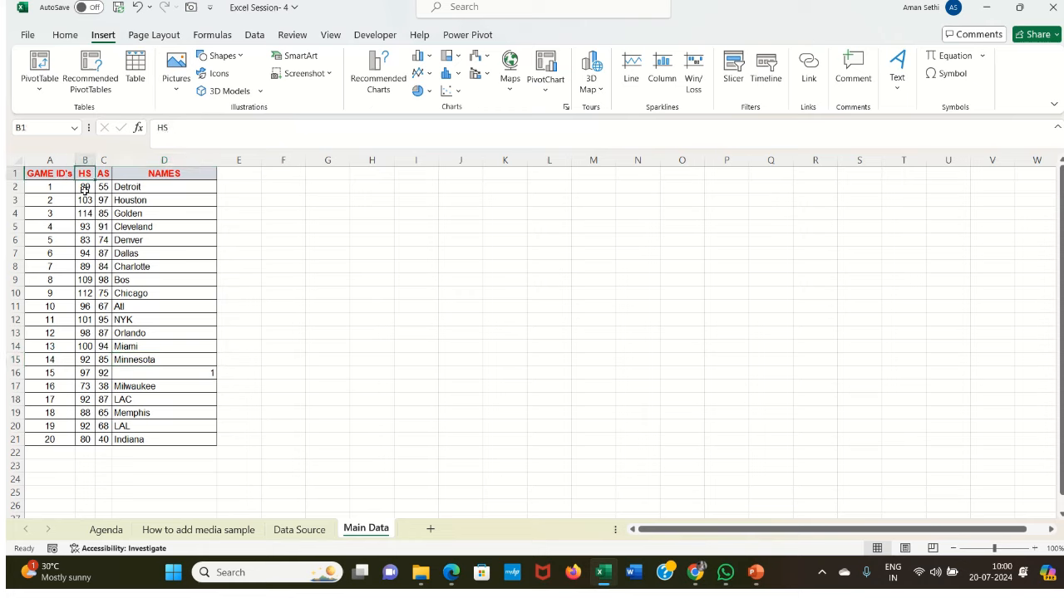
pyautogui.moveTo(85, 187); pyautogui.dragTo(87, 241)
pyautogui.moveTo(72, 172); pyautogui.dragTo(128, 174)
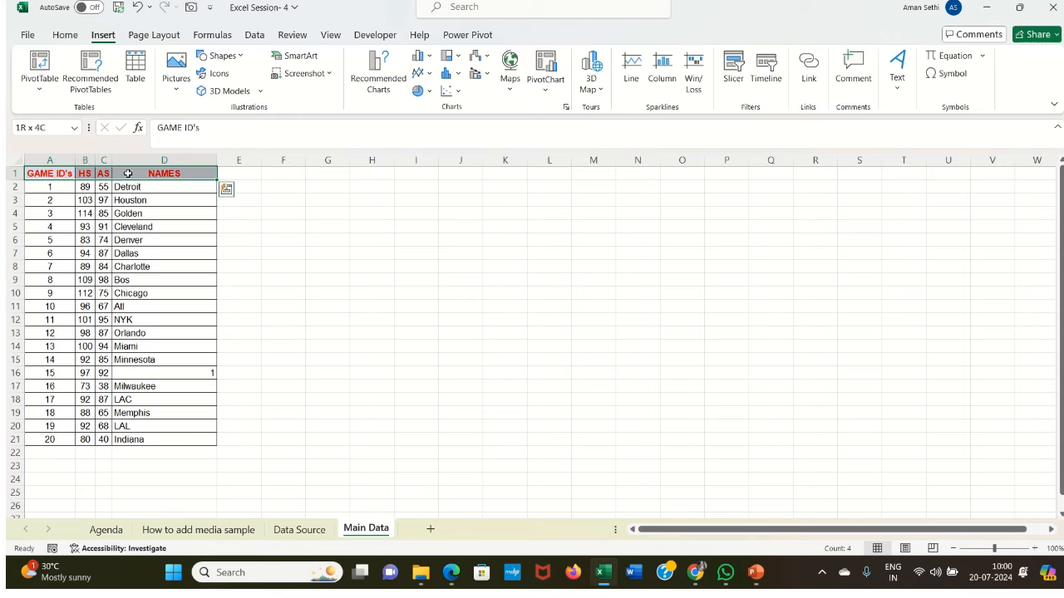
pyautogui.click(62, 176)
pyautogui.click(116, 172)
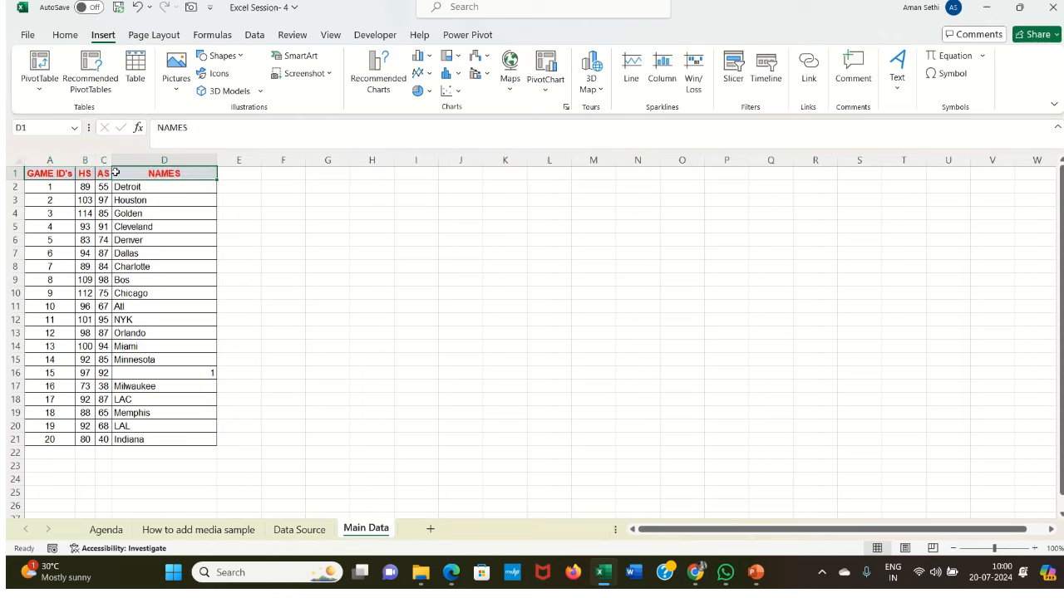
# - Examine the Main Data table in A1:D21, including the VLOOKUP formulas in D14 and D16 and the empty cell E1
pyautogui.moveTo(55, 175); pyautogui.dragTo(128, 440)
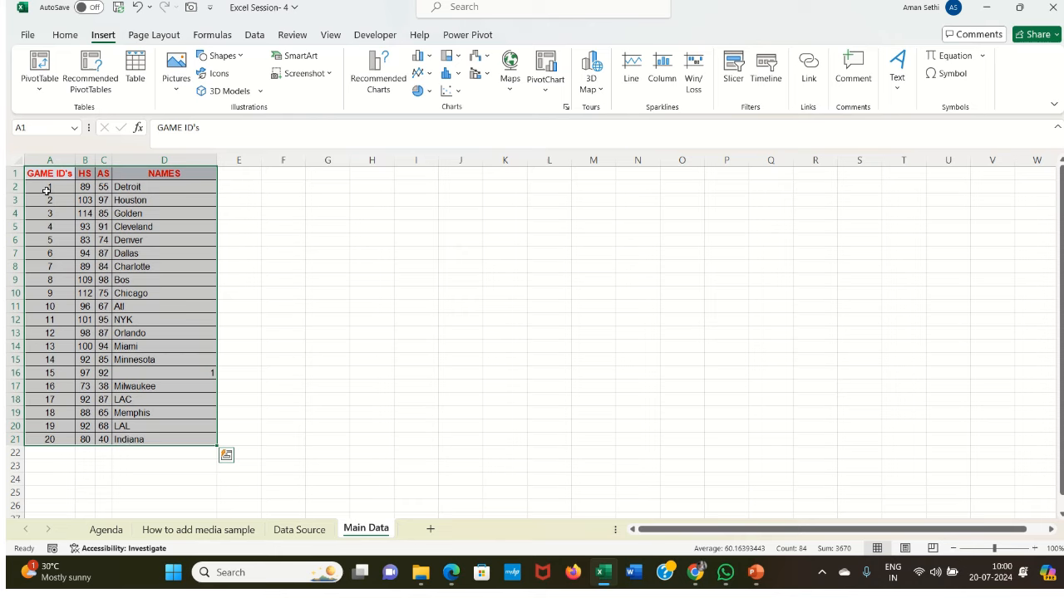
pyautogui.moveTo(51, 176); pyautogui.dragTo(138, 437)
pyautogui.click(151, 344)
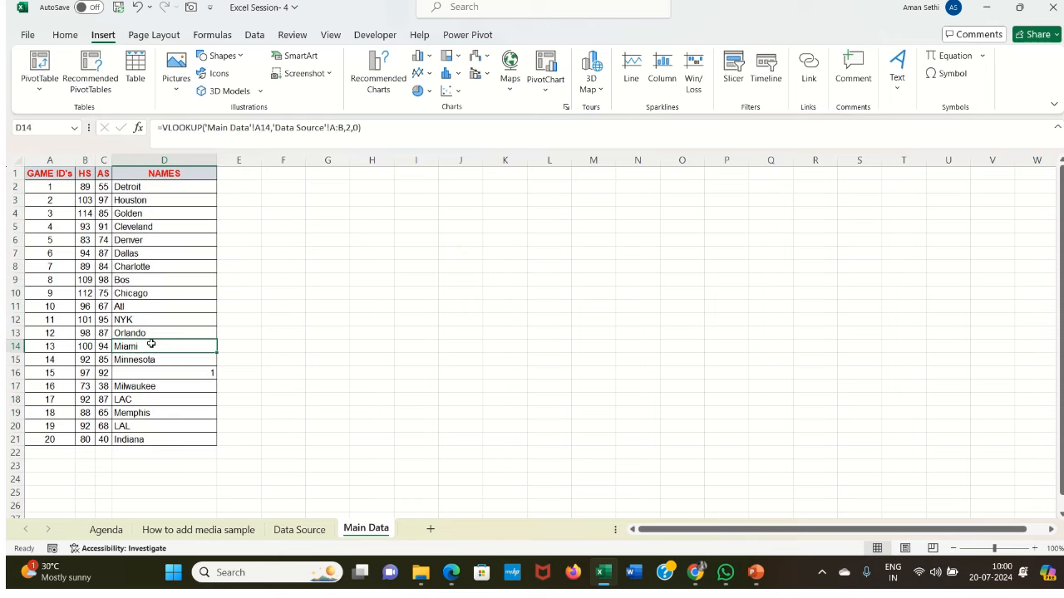
pyautogui.click(233, 178)
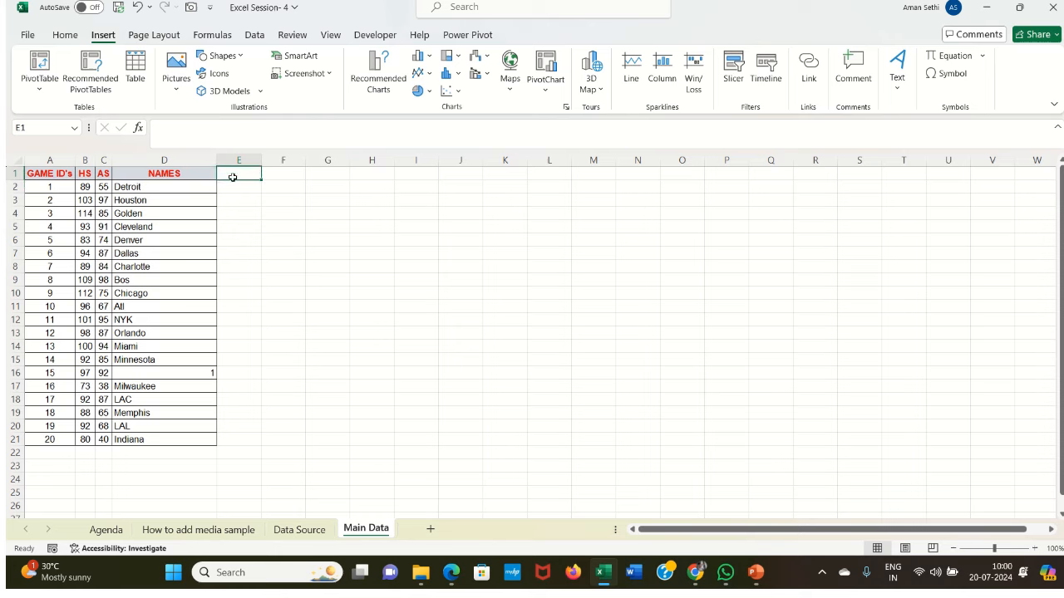
pyautogui.doubleClick(240, 174)
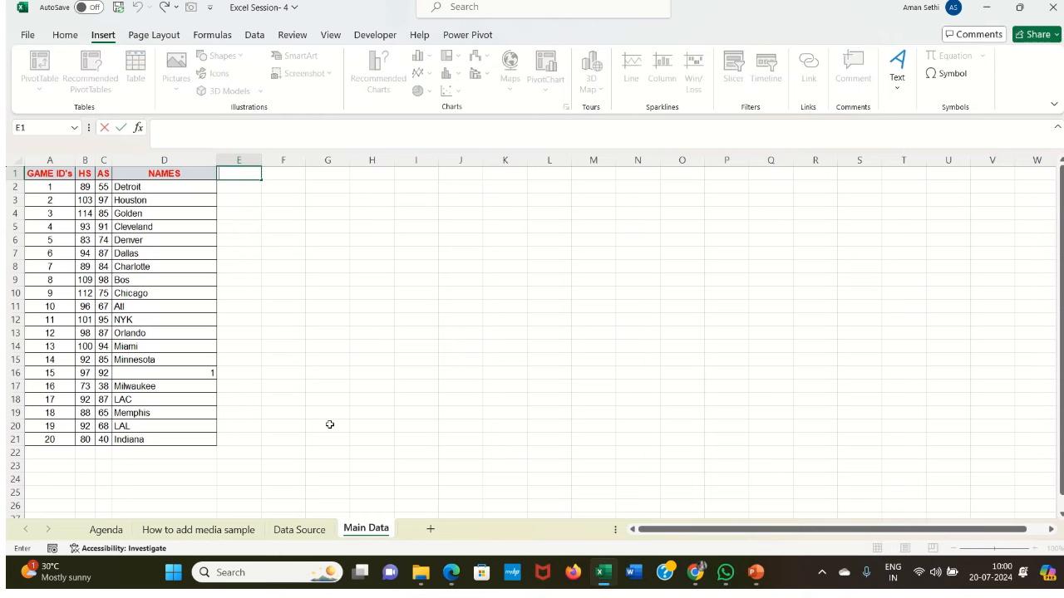
pyautogui.click(332, 400)
pyautogui.moveTo(50, 176); pyautogui.dragTo(146, 469)
pyautogui.click(166, 374)
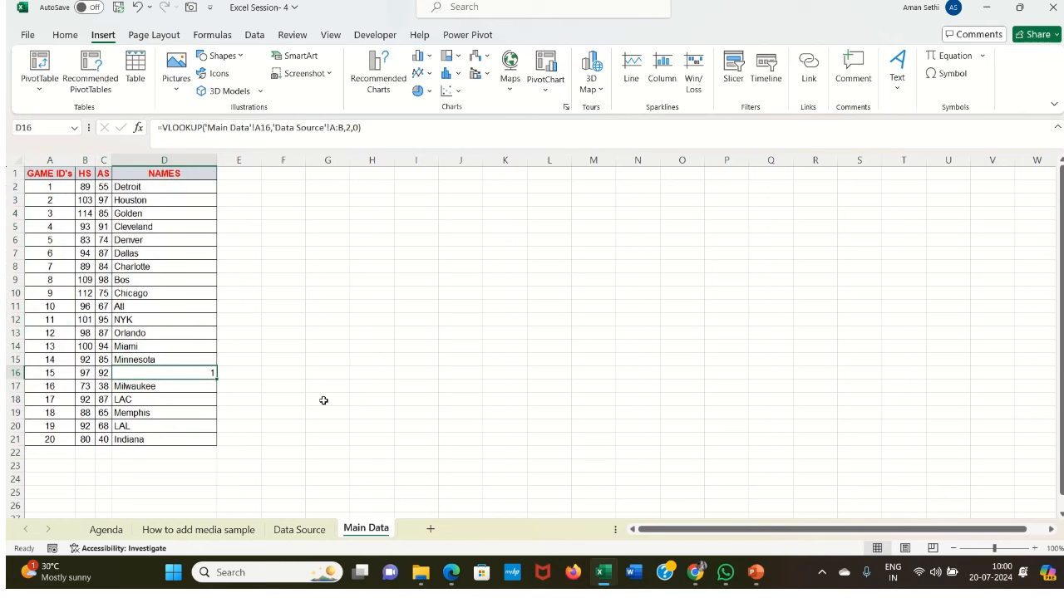
# - Examine the Game ID's and Name's table in A1:B21 of the Data Source sheet
pyautogui.click(299, 530)
pyautogui.moveTo(47, 179); pyautogui.dragTo(97, 454)
pyautogui.click(58, 318)
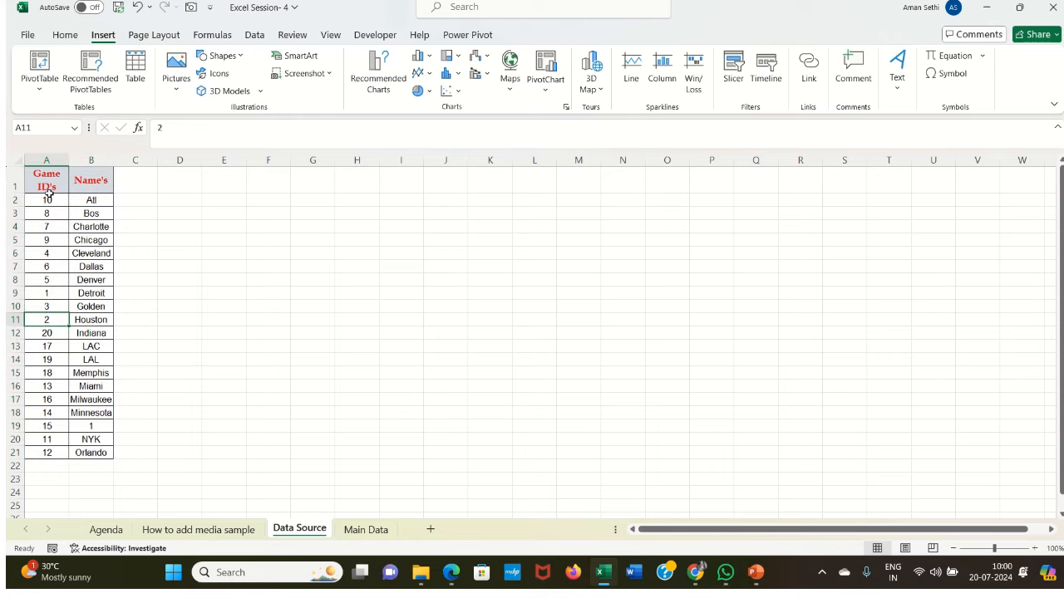
pyautogui.moveTo(48, 190); pyautogui.dragTo(101, 451)
pyautogui.click(33, 237)
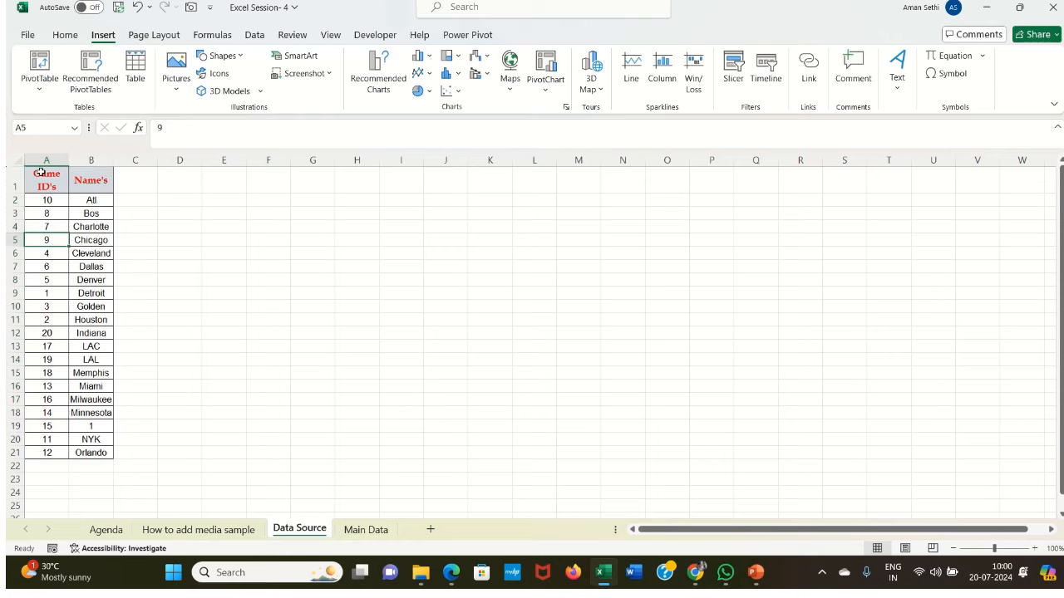
pyautogui.moveTo(39, 172); pyautogui.dragTo(108, 371)
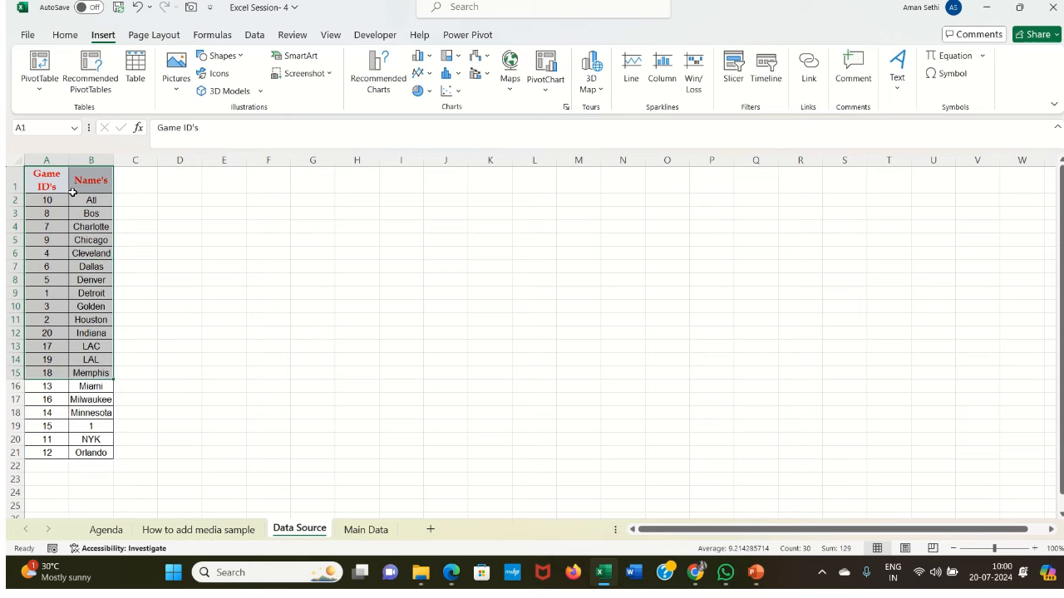
pyautogui.moveTo(58, 185); pyautogui.dragTo(106, 455)
pyautogui.click(143, 382)
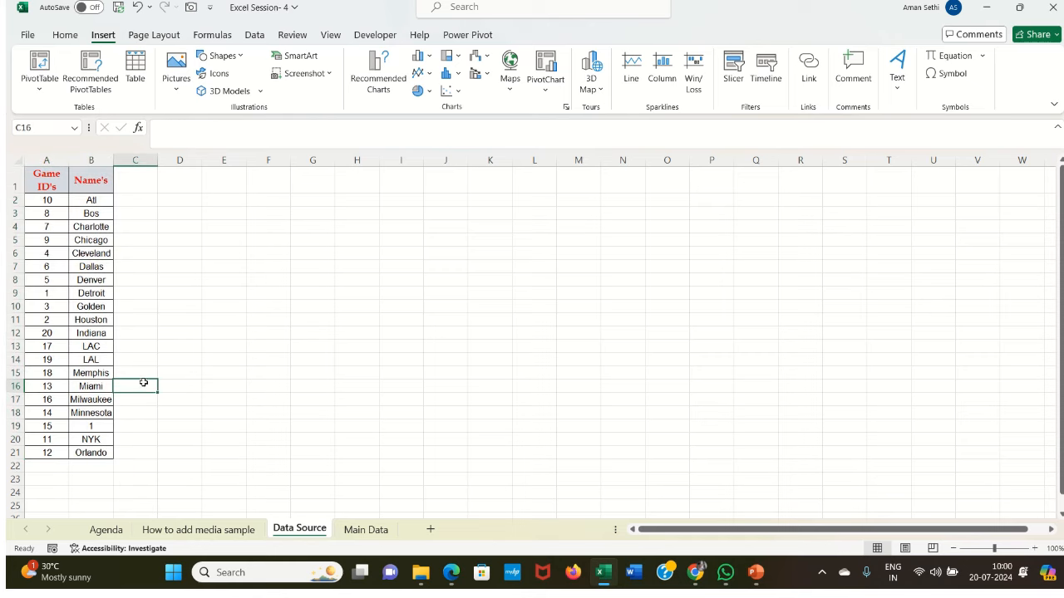
# - Compare the GAME ID's column of Main Data with the Data Source table, ending on the Main Data sheet
pyautogui.click(367, 530)
pyautogui.moveTo(61, 177); pyautogui.dragTo(55, 344)
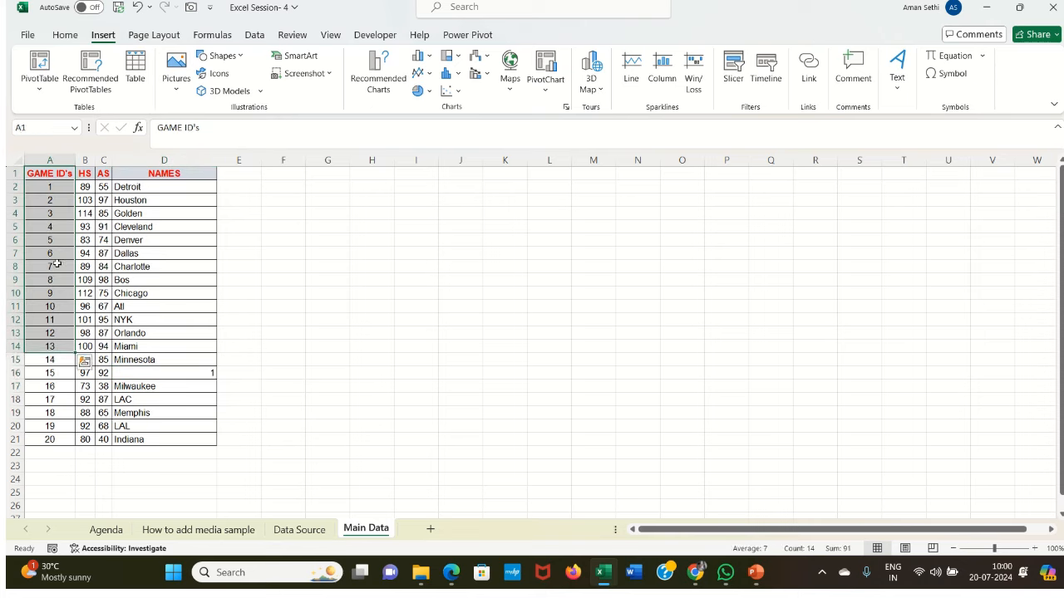
pyautogui.click(50, 265)
pyautogui.click(47, 173)
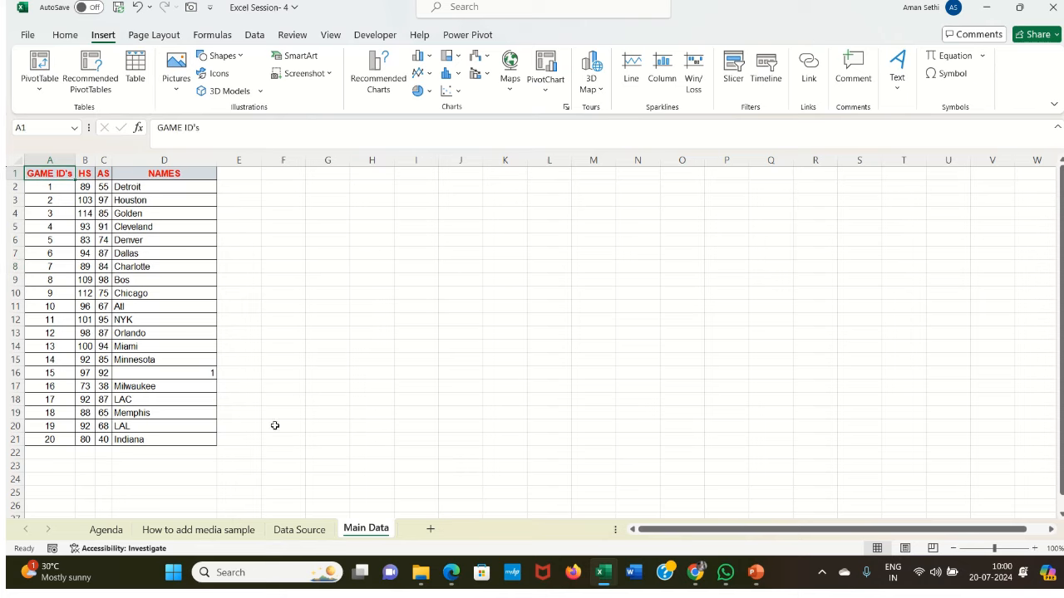
pyautogui.click(320, 529)
pyautogui.moveTo(56, 184); pyautogui.dragTo(123, 413)
pyautogui.click(106, 374)
pyautogui.click(358, 529)
pyautogui.click(344, 441)
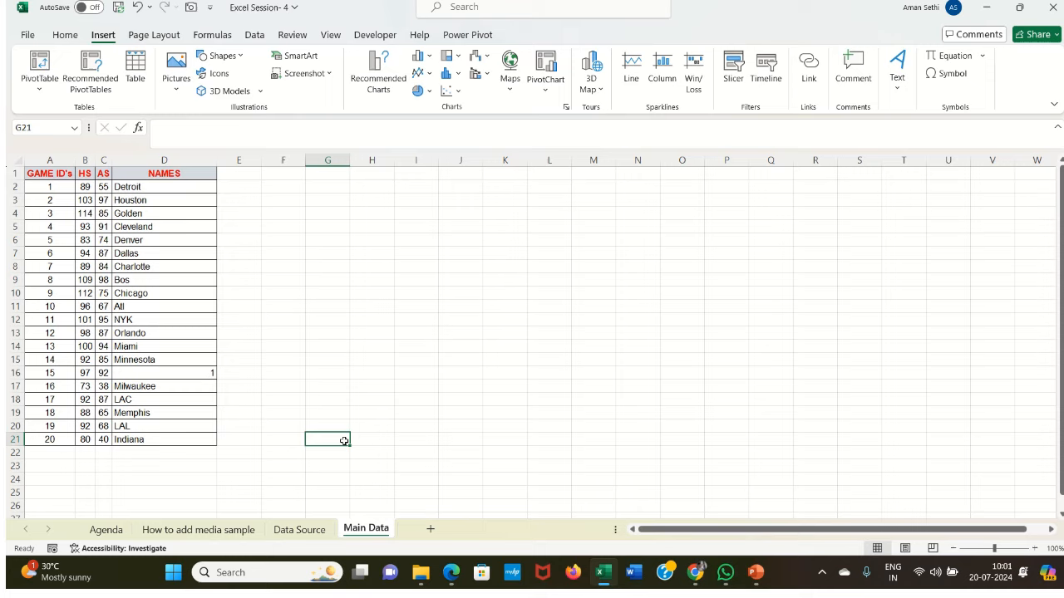
# - Review the VLOOKUP formula in D8, the header row A1:D1 and the GAME ID's column of Main Data
pyautogui.click(122, 265)
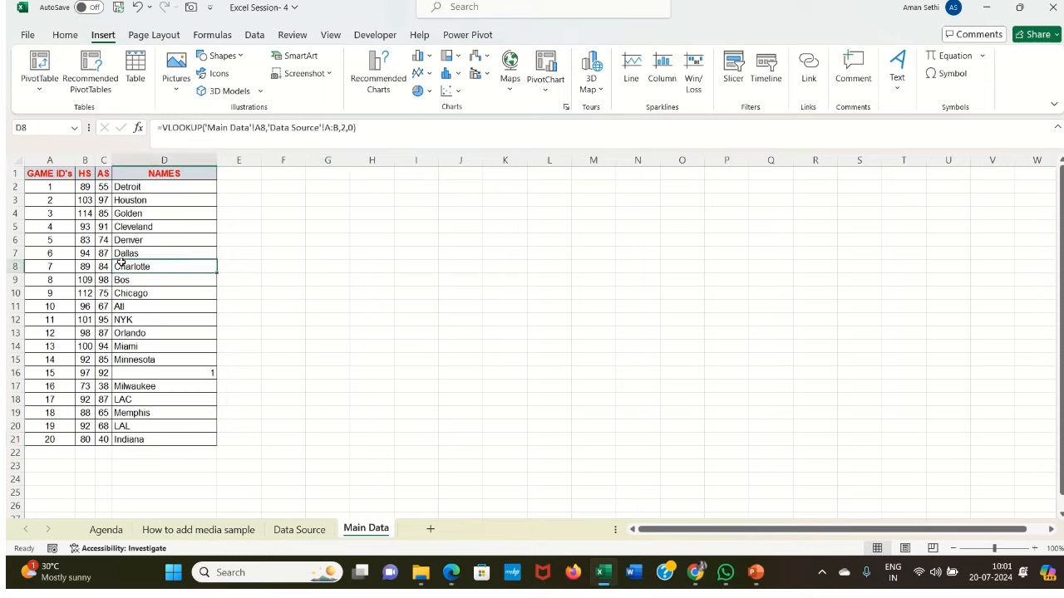
pyautogui.moveTo(55, 172); pyautogui.dragTo(138, 448)
pyautogui.click(107, 320)
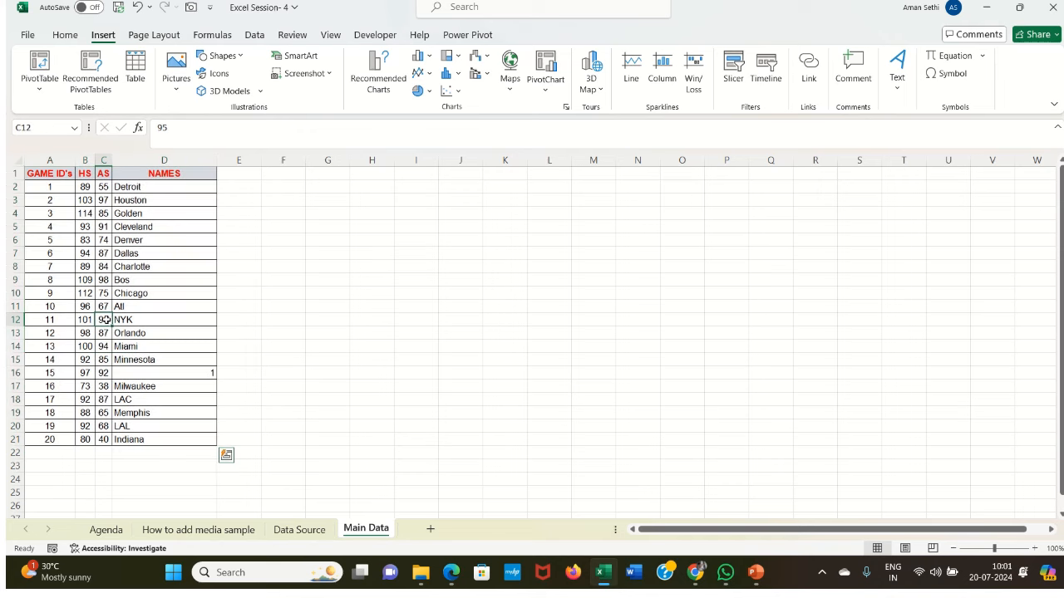
pyautogui.click(53, 172)
pyautogui.moveTo(53, 172); pyautogui.dragTo(142, 175)
pyautogui.moveTo(55, 172); pyautogui.dragTo(139, 175)
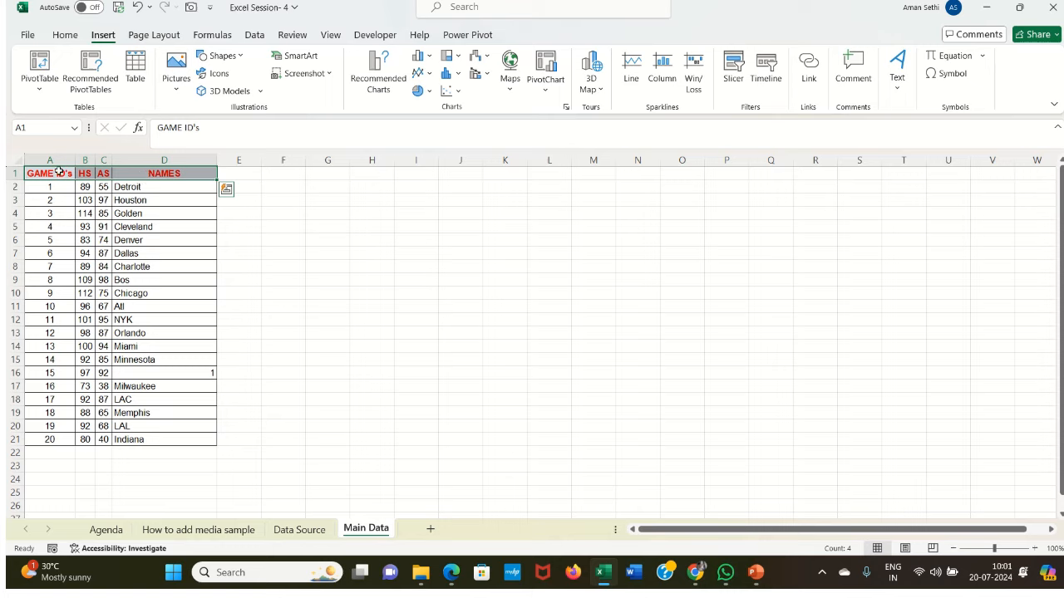
pyautogui.moveTo(58, 172); pyautogui.dragTo(134, 176)
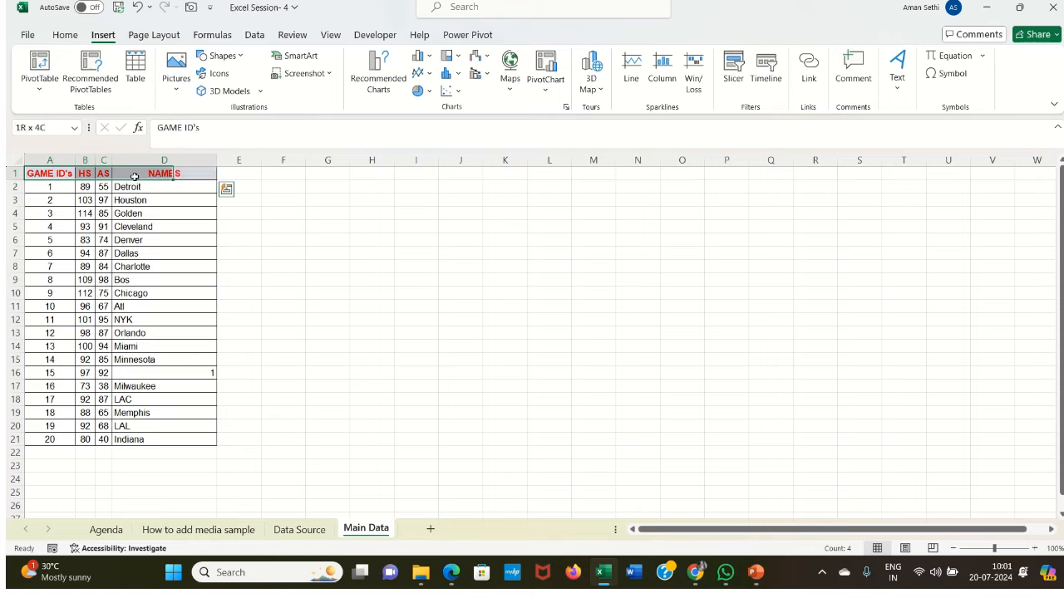
pyautogui.moveTo(61, 174); pyautogui.dragTo(150, 169)
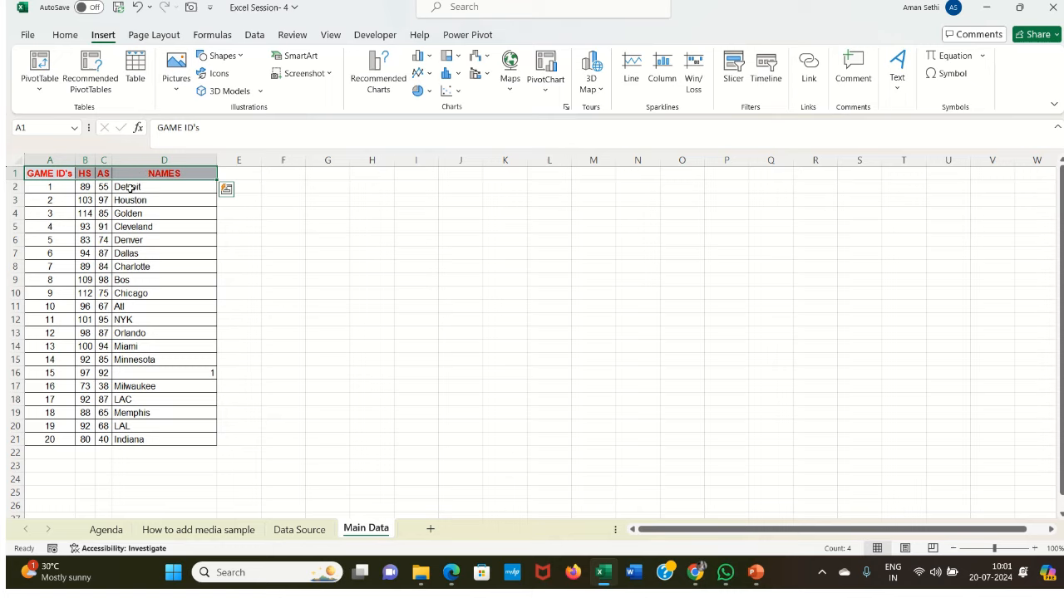
pyautogui.click(130, 188)
pyautogui.moveTo(64, 176); pyautogui.dragTo(65, 344)
pyautogui.click(107, 282)
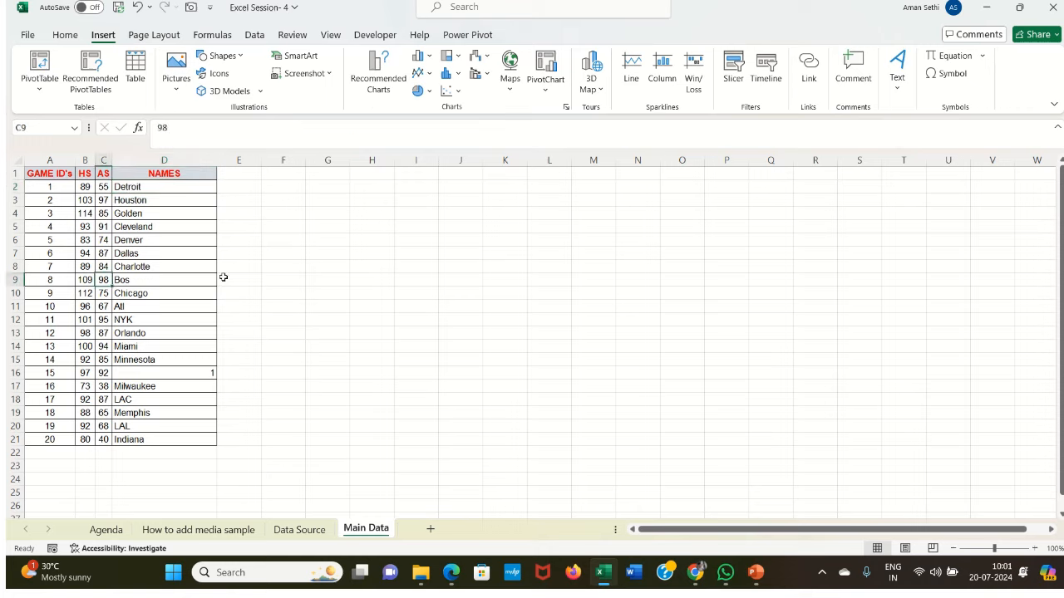
# - Go through the Main Data headers GAME ID's, HS, AS and NAMES in A1:D1 individually
pyautogui.click(61, 175)
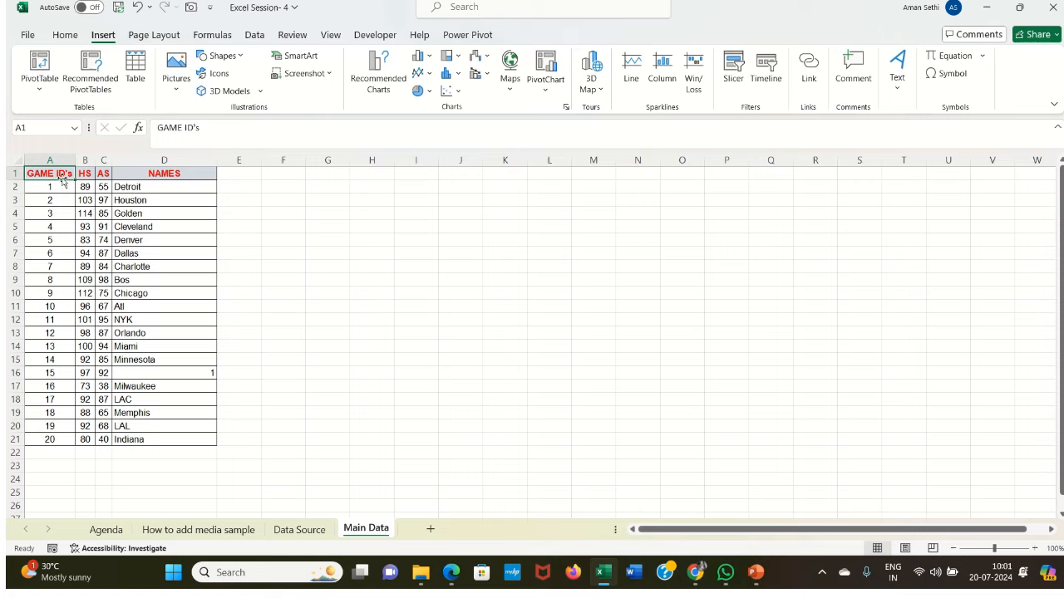
pyautogui.moveTo(58, 172); pyautogui.dragTo(133, 176)
pyautogui.moveTo(52, 175); pyautogui.dragTo(133, 181)
pyautogui.moveTo(57, 174); pyautogui.dragTo(122, 172)
pyautogui.click(50, 174)
pyautogui.click(98, 175)
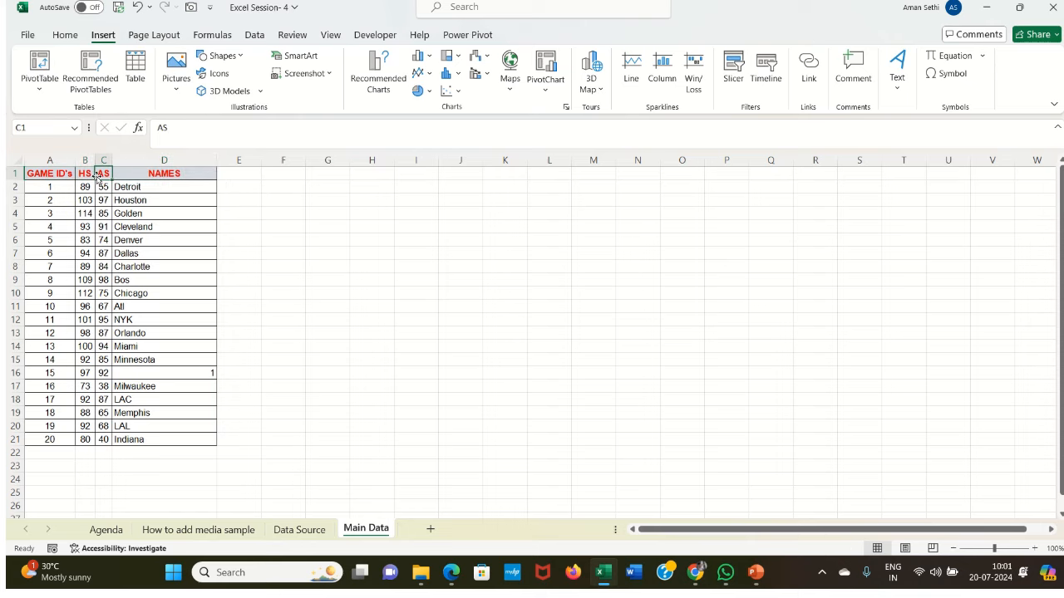
pyautogui.click(85, 174)
pyautogui.click(117, 179)
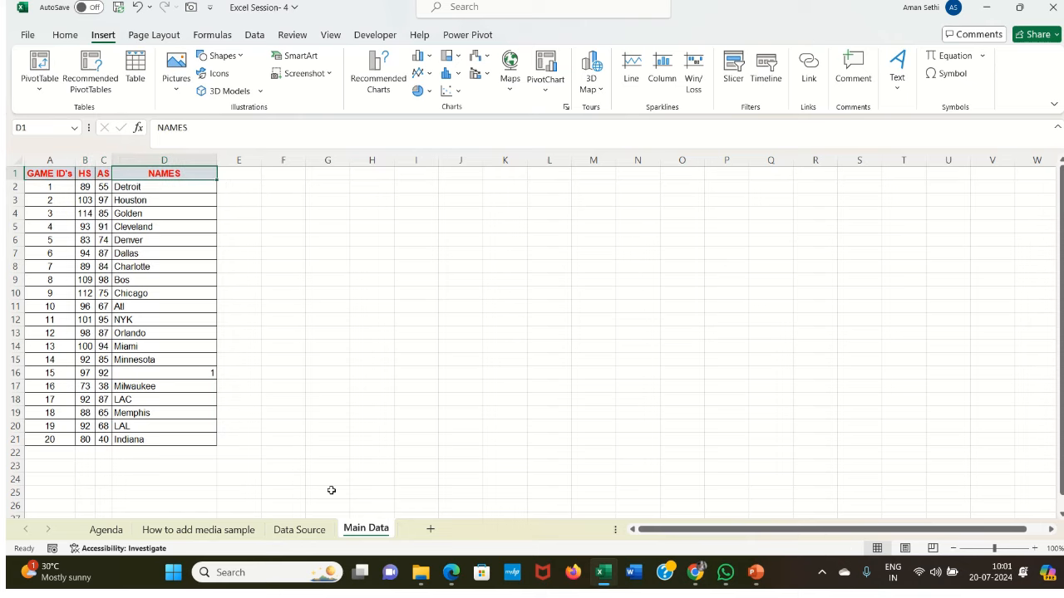
# - Check the Data Source table against Main Data, focusing on the Game ID's and Name's headers in A1 and B1
pyautogui.click(315, 530)
pyautogui.moveTo(49, 183); pyautogui.dragTo(90, 481)
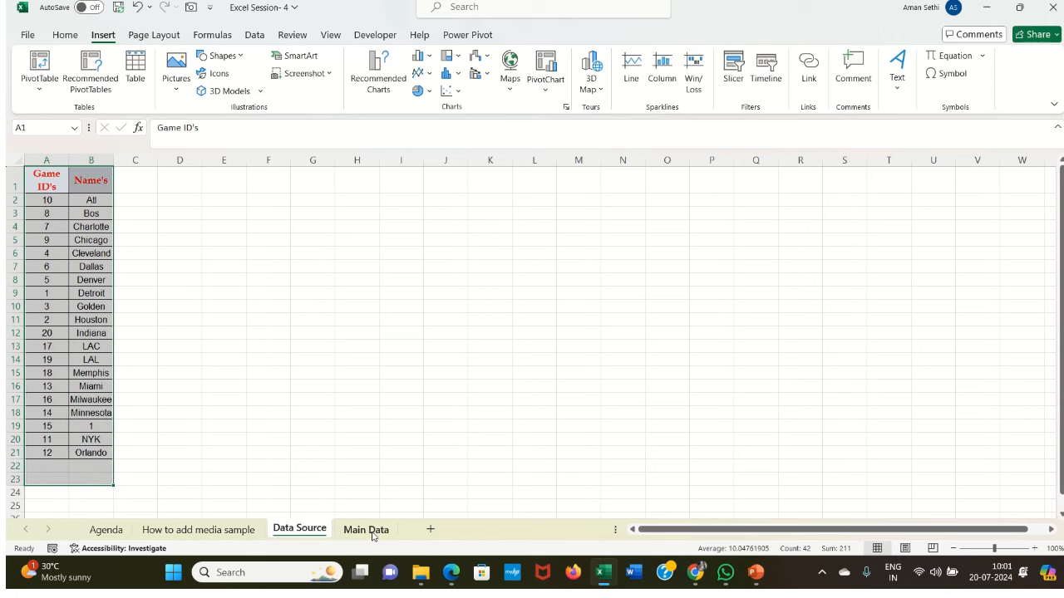
pyautogui.click(371, 530)
pyautogui.click(281, 529)
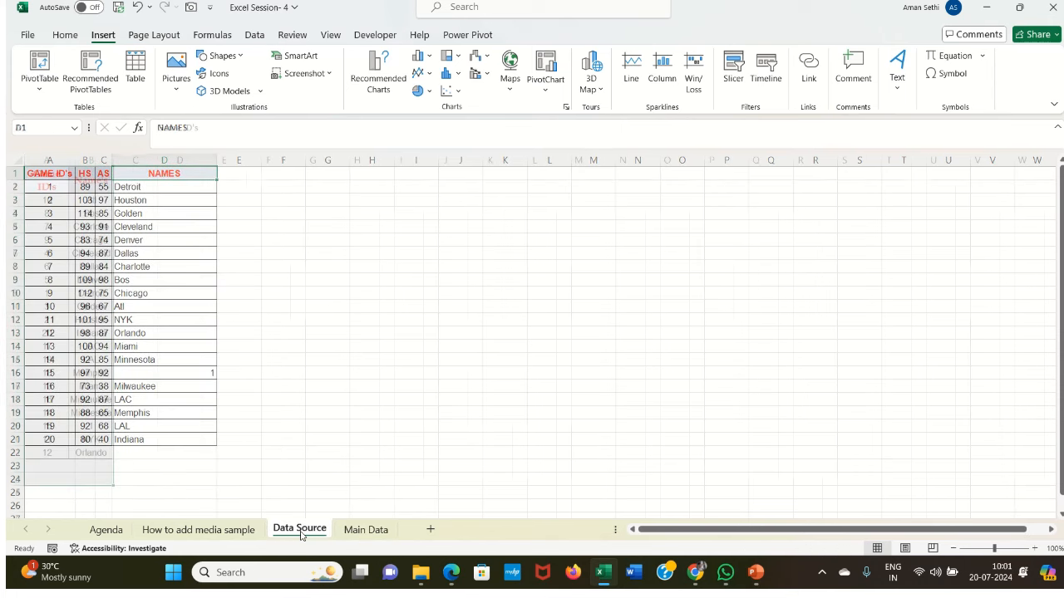
pyautogui.click(54, 240)
pyautogui.click(55, 188)
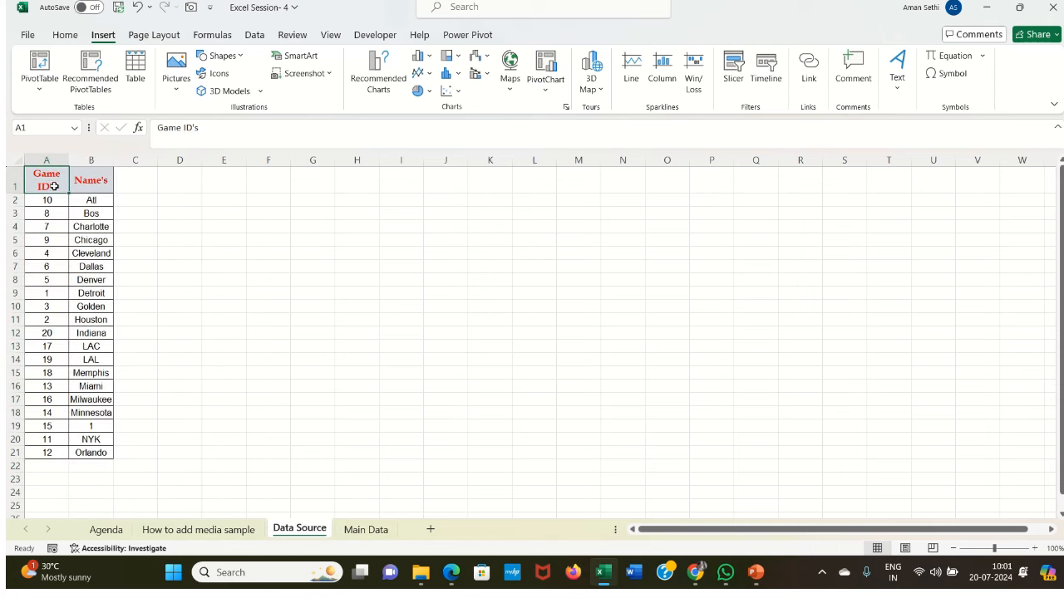
pyautogui.click(84, 184)
# - Compare the NAMES formulas in Main Data D2:D21 with the Name's values in Data Source B2:B21
pyautogui.click(345, 529)
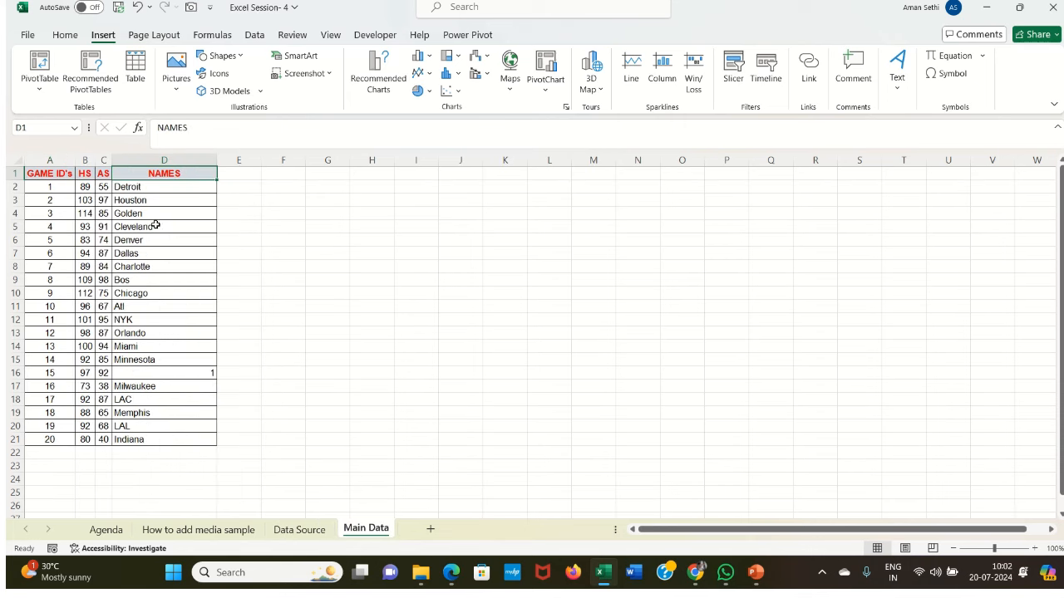
pyautogui.moveTo(170, 186); pyautogui.dragTo(147, 438)
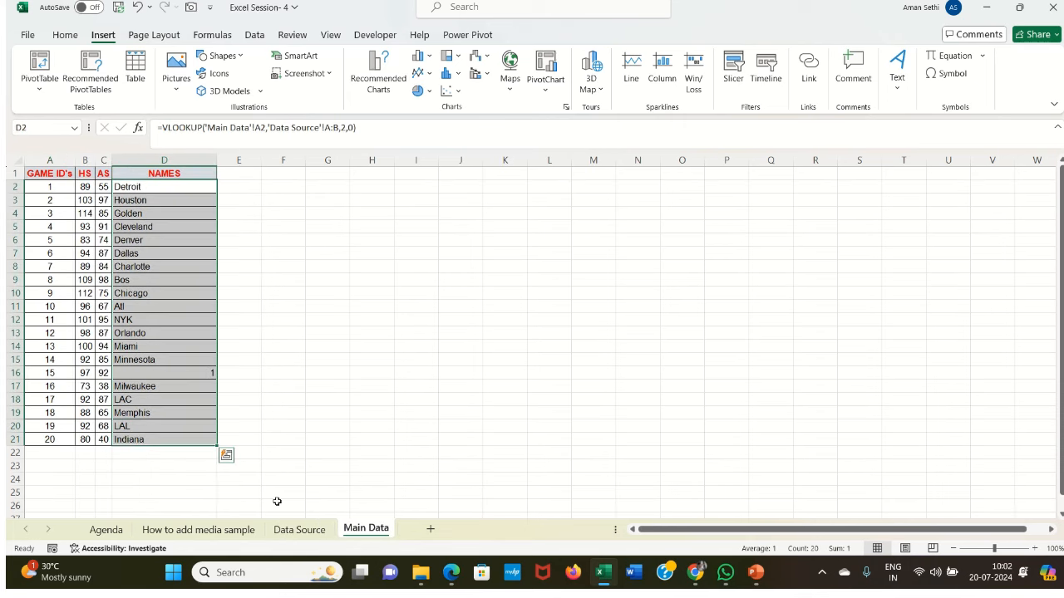
pyautogui.click(299, 530)
pyautogui.moveTo(97, 200); pyautogui.dragTo(103, 453)
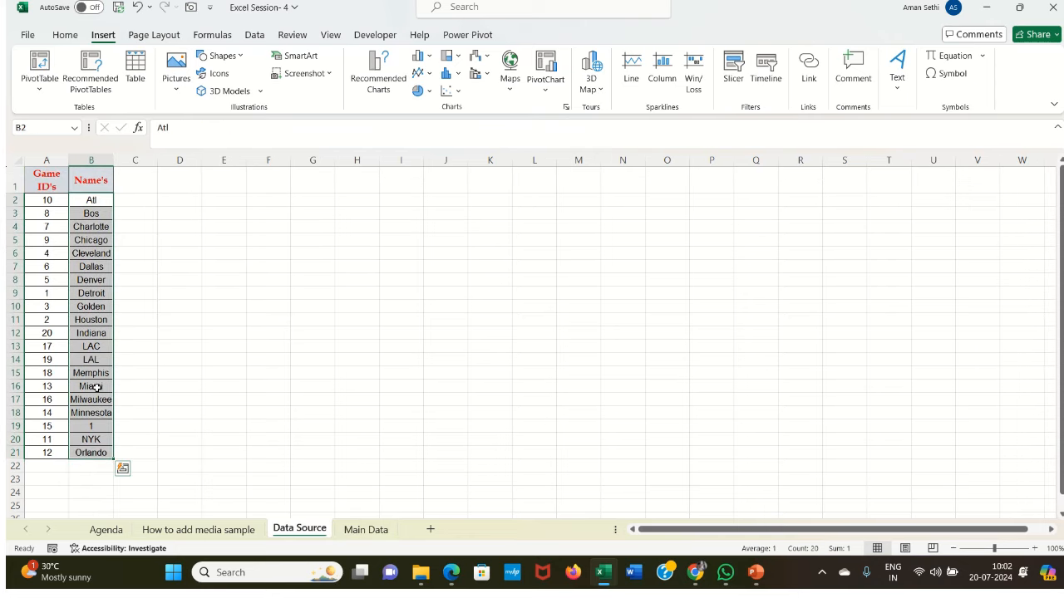
pyautogui.click(97, 387)
# - Examine the Game ID's header and values in column A of the Data Source sheet
pyautogui.click(49, 189)
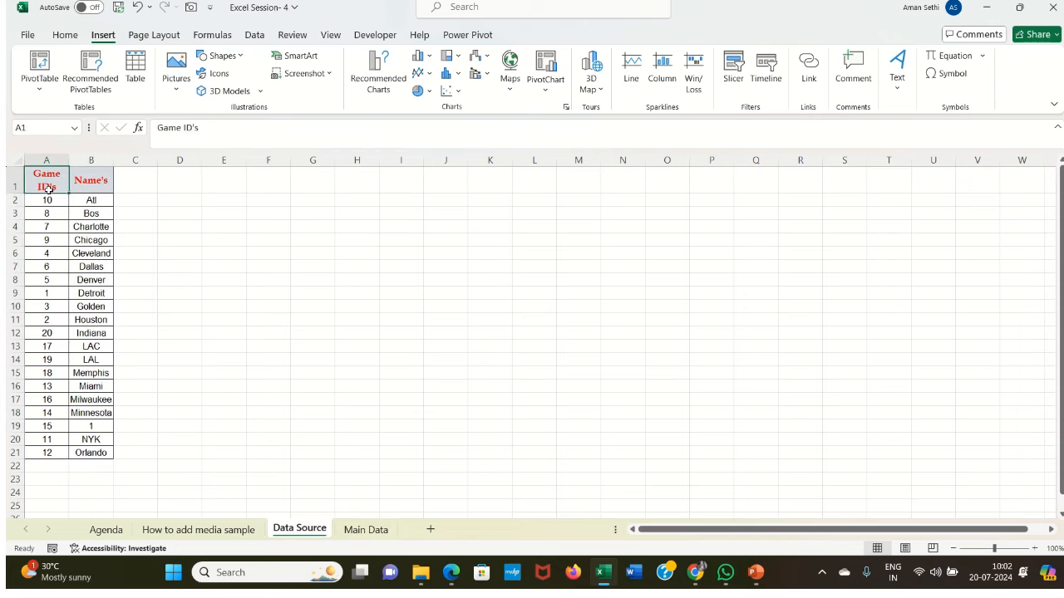
pyautogui.moveTo(45, 187); pyautogui.dragTo(52, 241)
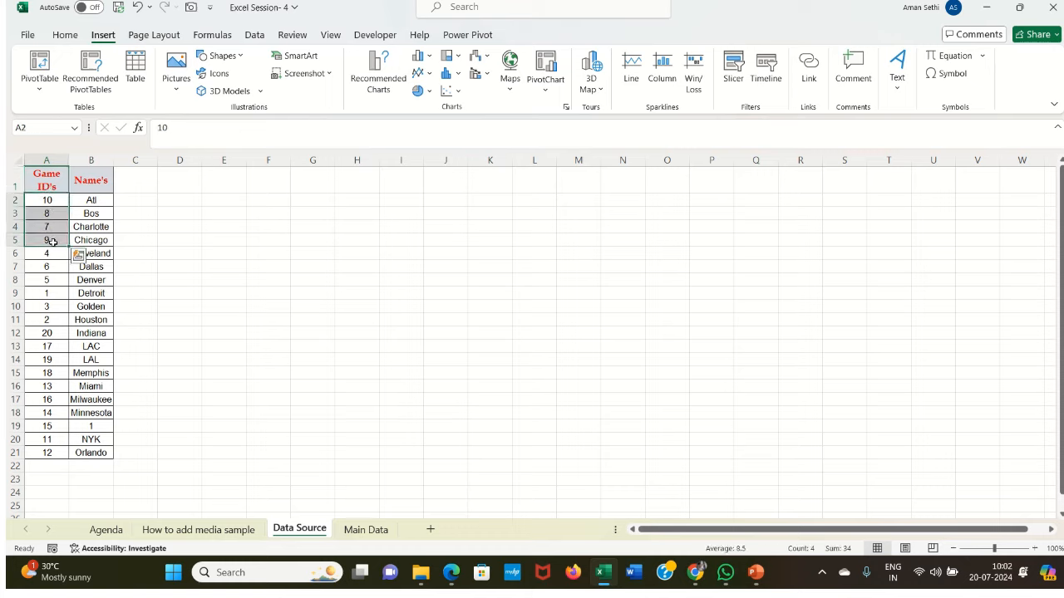
pyautogui.click(46, 185)
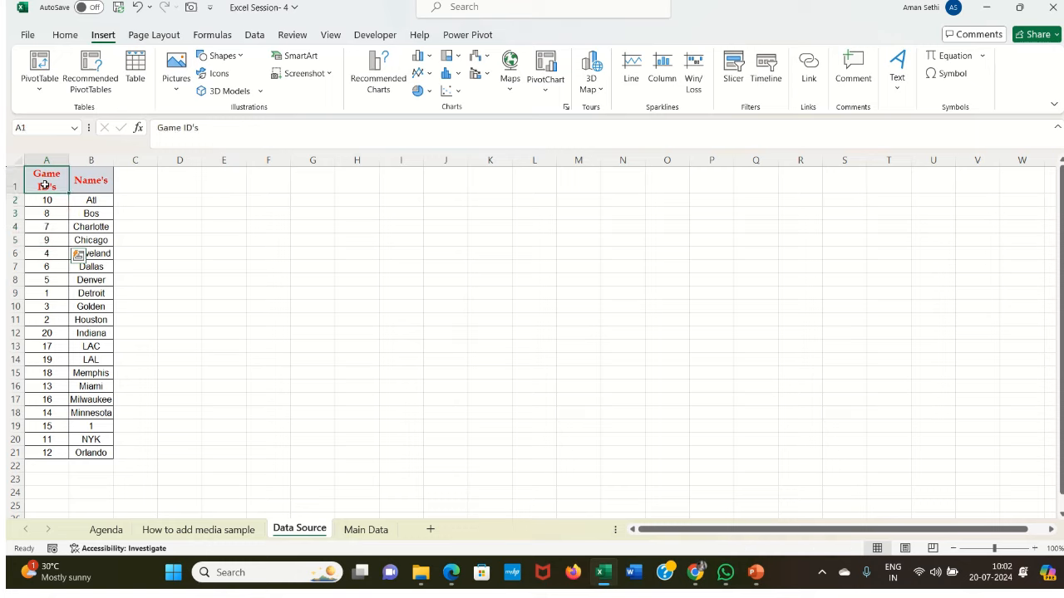
pyautogui.moveTo(46, 185); pyautogui.dragTo(43, 447)
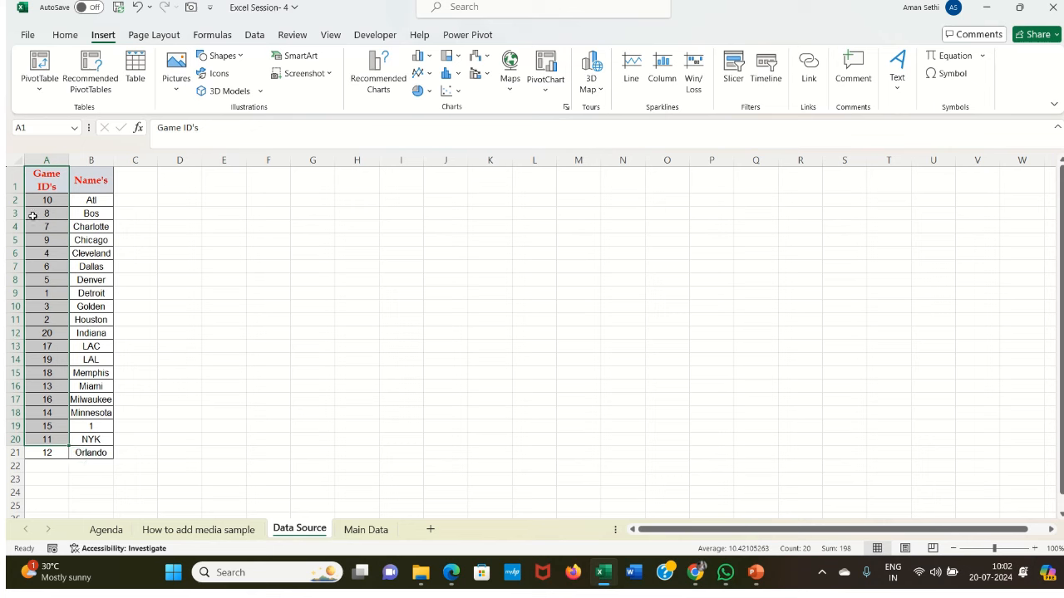
pyautogui.click(43, 189)
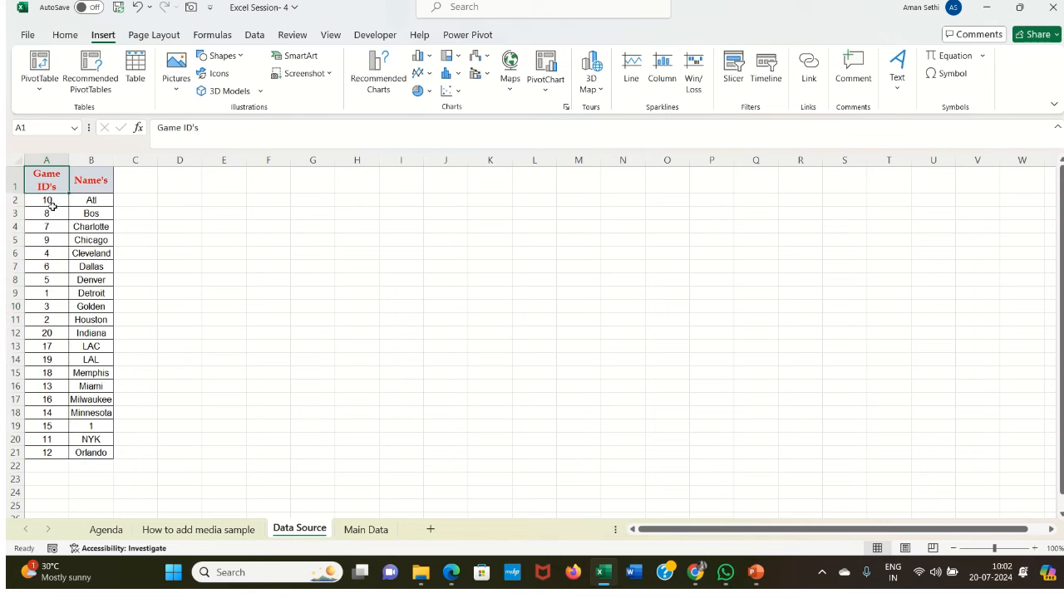
# - Compare the GAME ID's values in Main Data column A with the Game ID's column of Data Source
pyautogui.click(366, 529)
pyautogui.moveTo(53, 193); pyautogui.dragTo(64, 426)
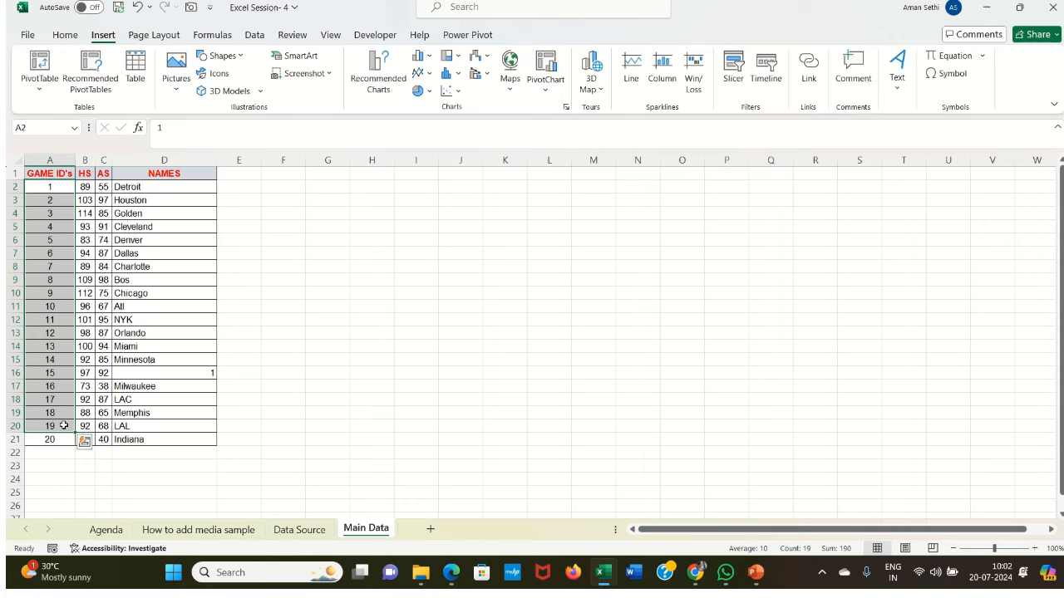
pyautogui.click(101, 253)
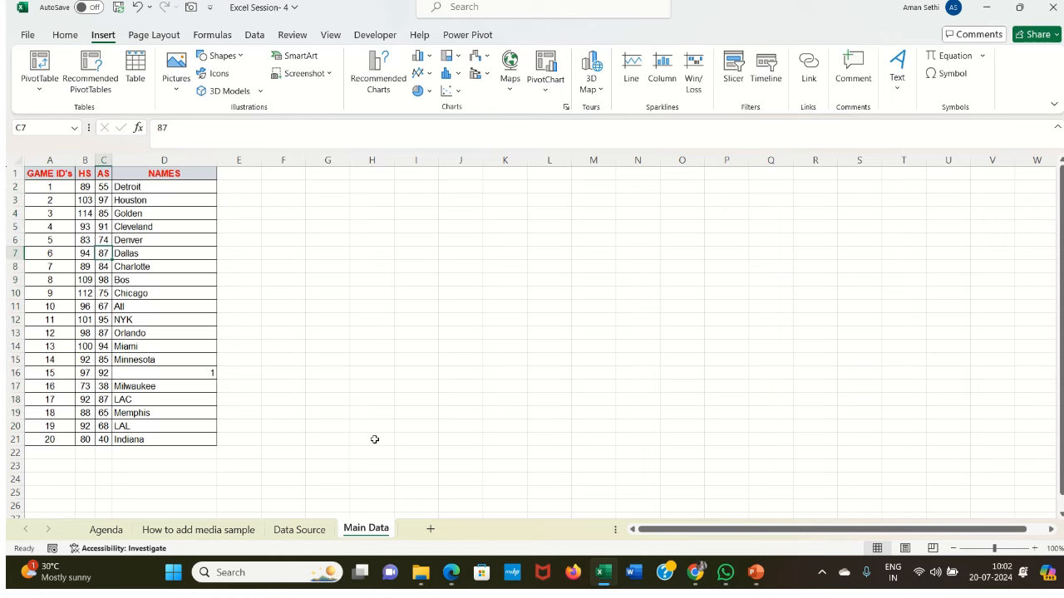
pyautogui.click(299, 530)
pyautogui.moveTo(45, 179); pyautogui.dragTo(62, 457)
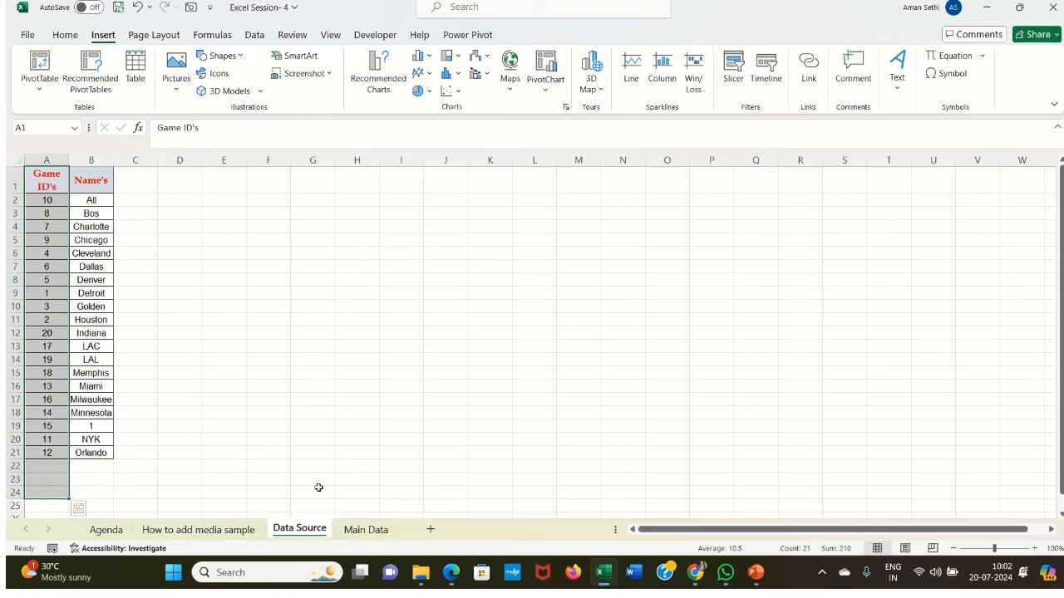
# - Compare the GAME ID's column A1:A21 of Main Data with the Game ID's column of Data Source
pyautogui.click(366, 529)
pyautogui.moveTo(57, 172); pyautogui.dragTo(62, 449)
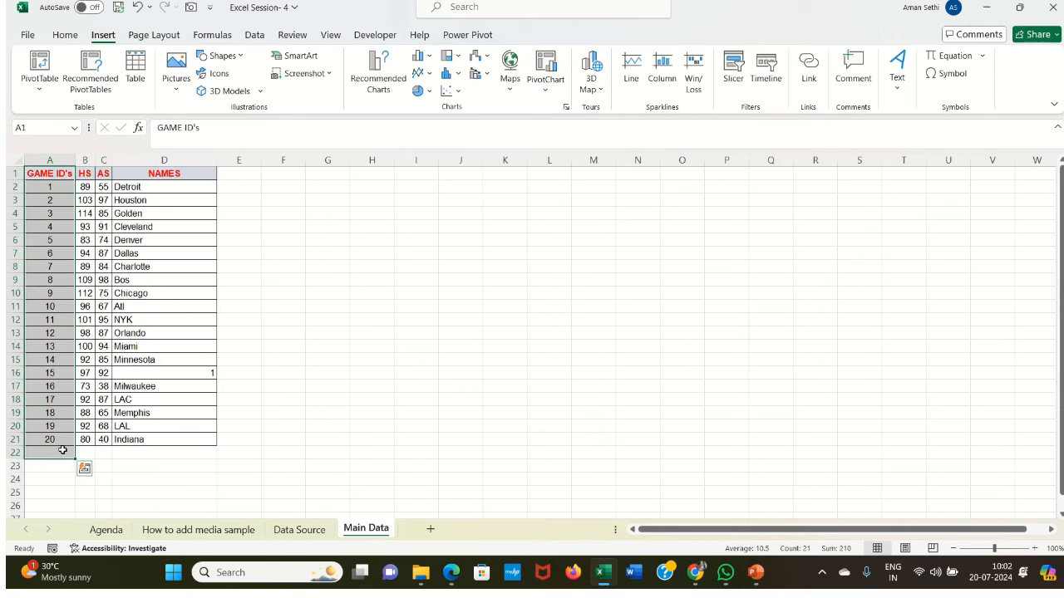
pyautogui.click(63, 394)
pyautogui.click(286, 532)
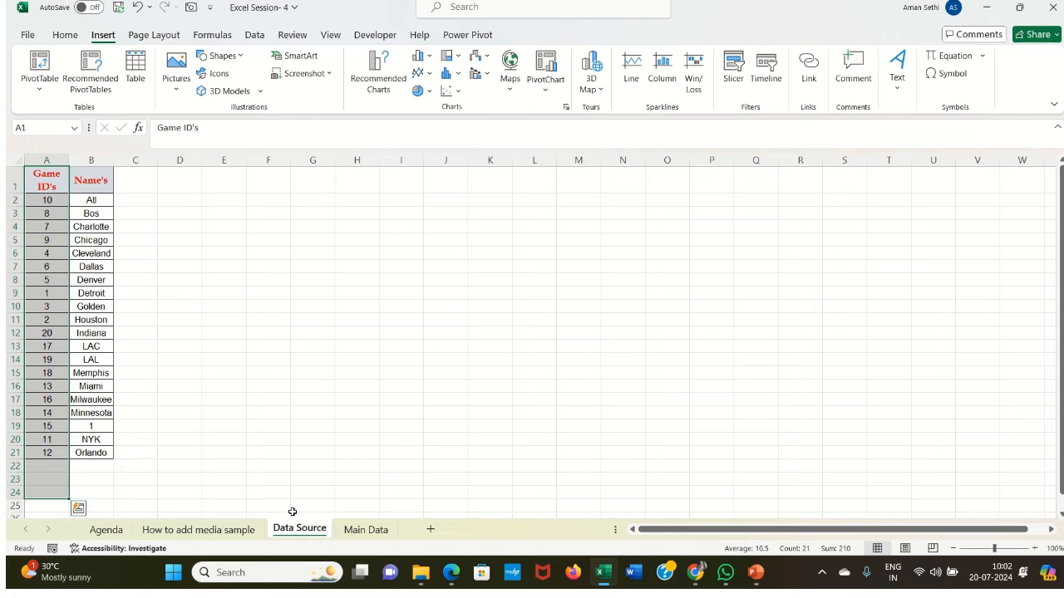
pyautogui.moveTo(53, 177); pyautogui.dragTo(50, 428)
pyautogui.click(299, 422)
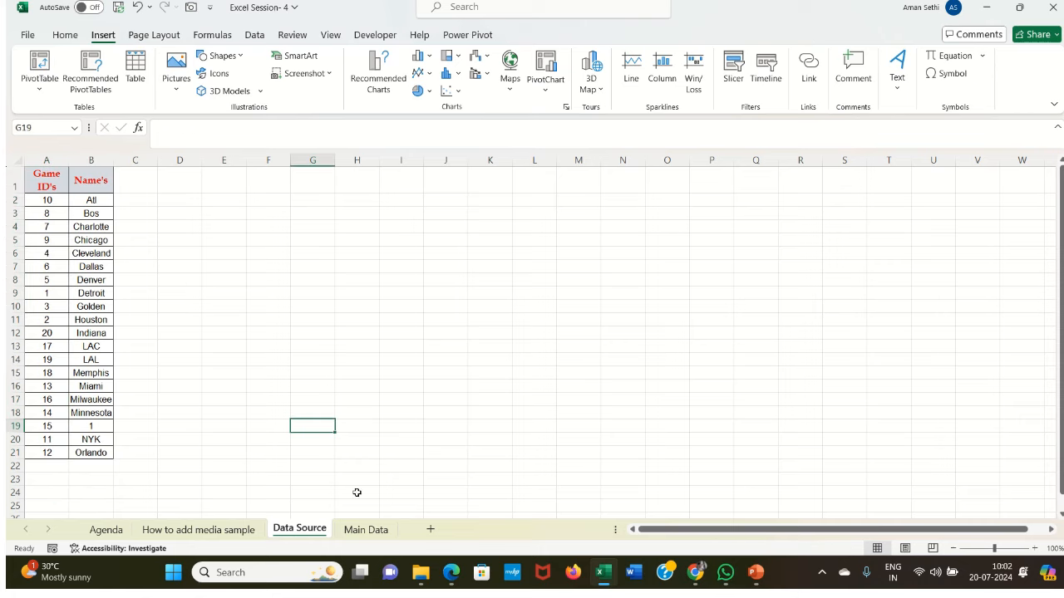
pyautogui.click(366, 529)
pyautogui.doubleClick(229, 177)
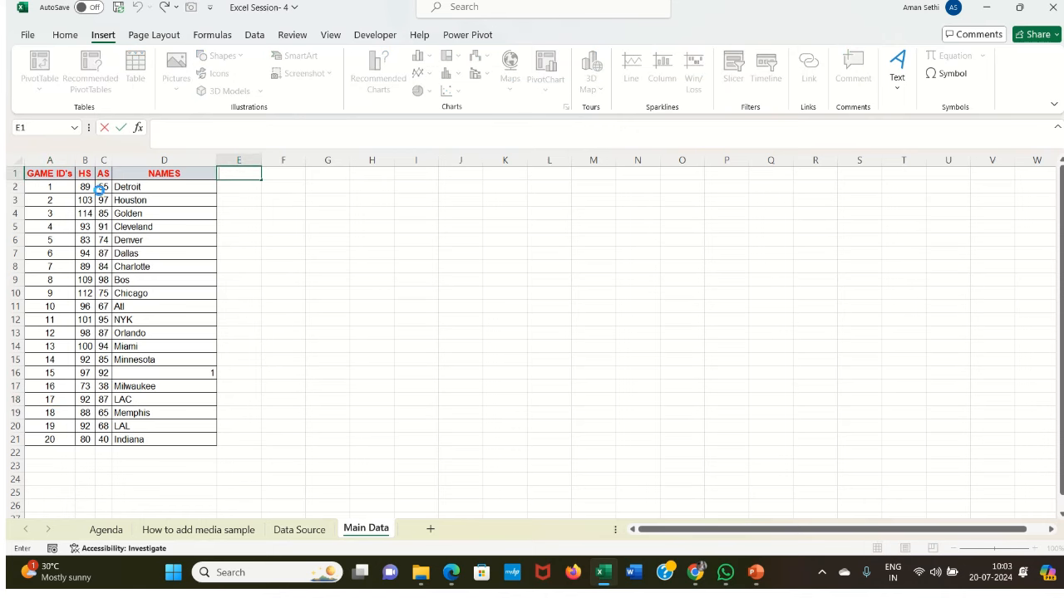
pyautogui.click(101, 189)
pyautogui.click(59, 175)
pyautogui.moveTo(52, 174); pyautogui.dragTo(51, 440)
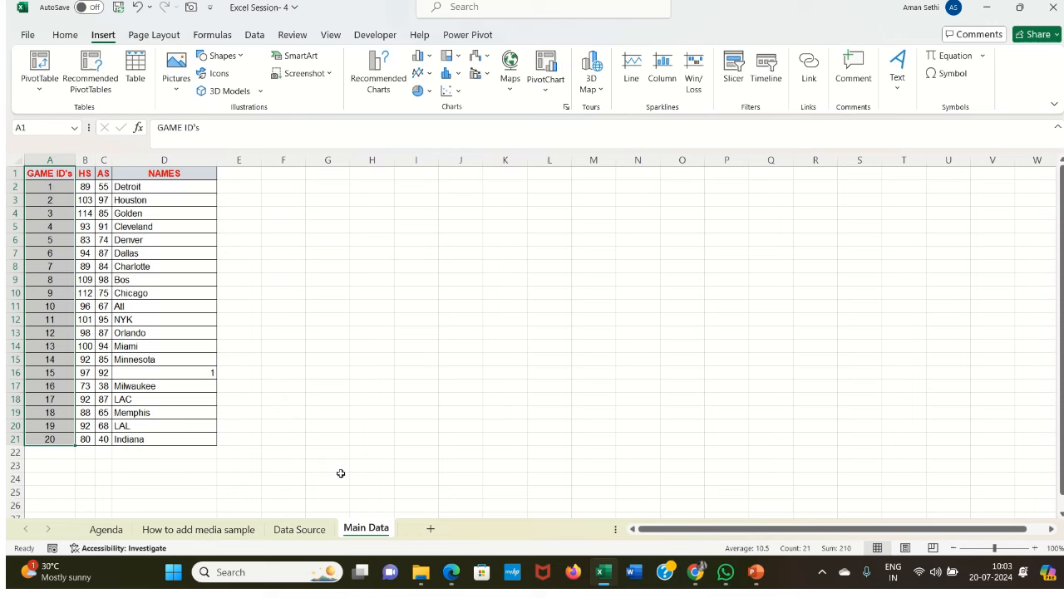
# - Examine how the Game ID's in Data Source column A pair with the Name's in column B, checking against Main Data column E
pyautogui.click(300, 529)
pyautogui.moveTo(47, 199); pyautogui.dragTo(89, 413)
pyautogui.moveTo(89, 200); pyautogui.dragTo(121, 478)
pyautogui.moveTo(50, 200); pyautogui.dragTo(63, 453)
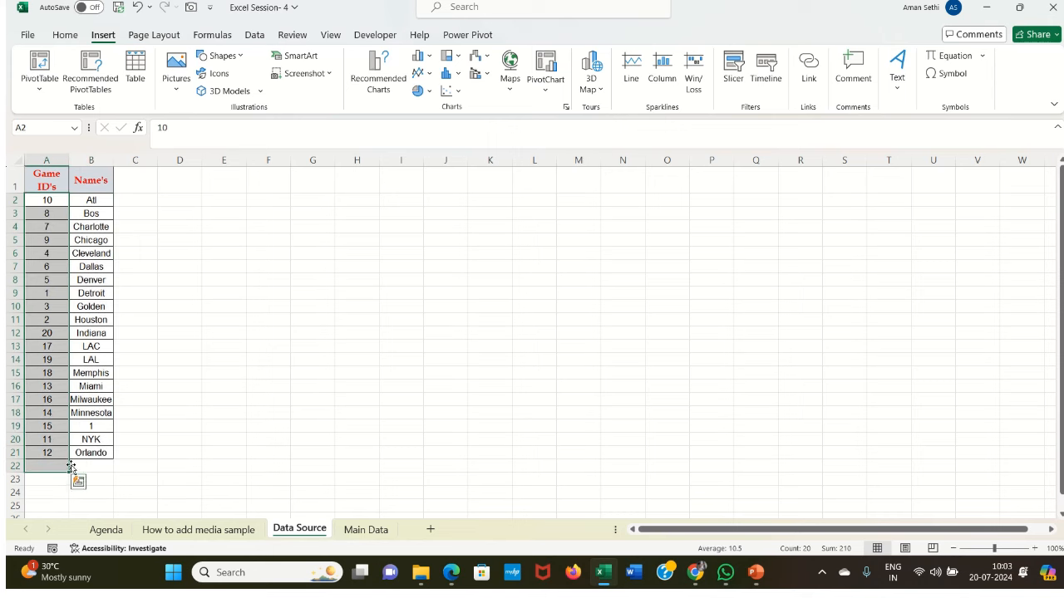
pyautogui.click(355, 530)
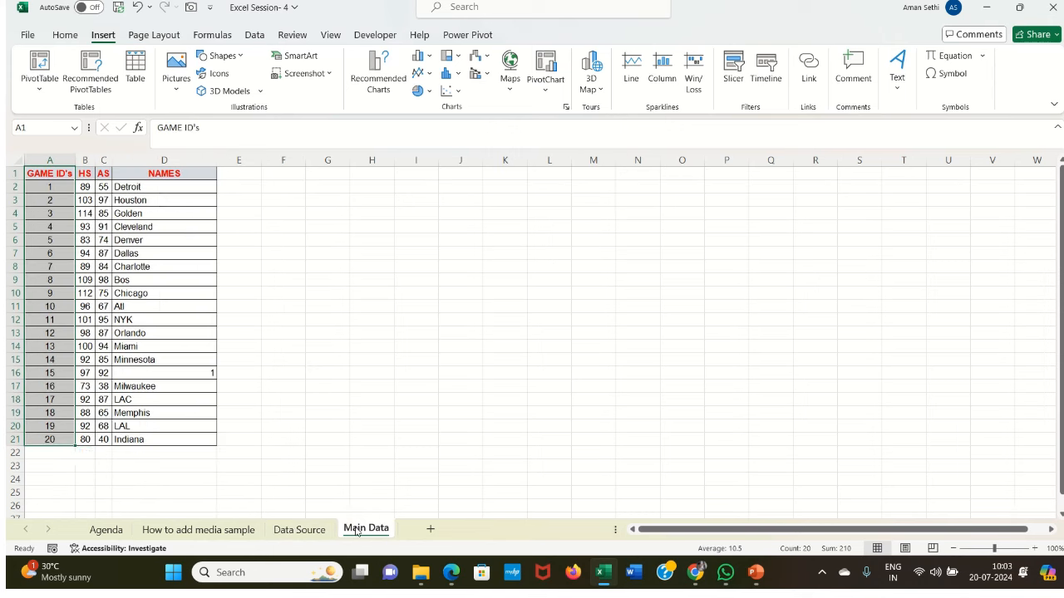
pyautogui.click(236, 183)
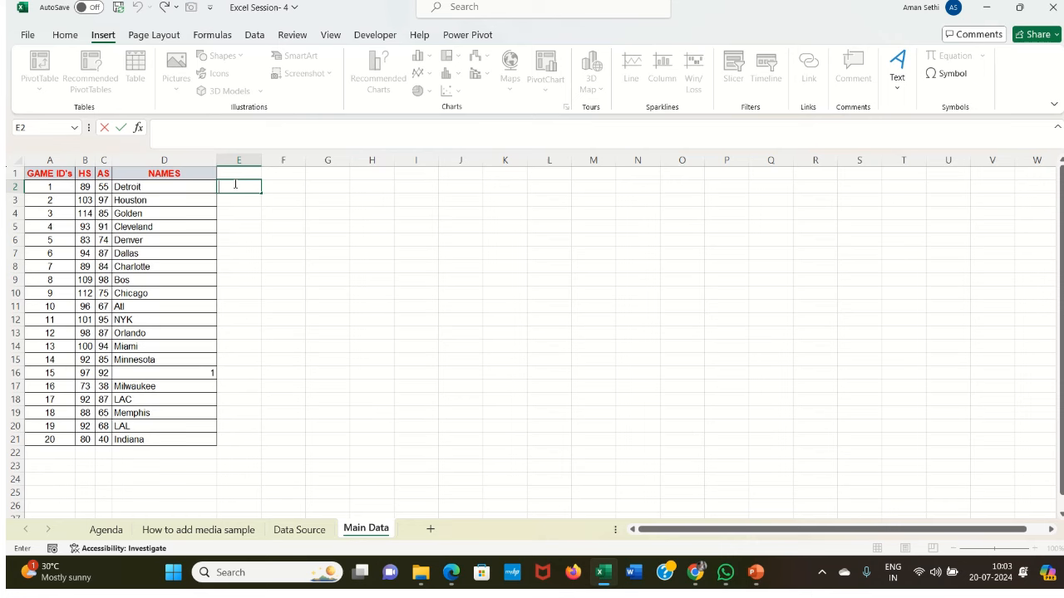
pyautogui.click(289, 530)
pyautogui.click(40, 215)
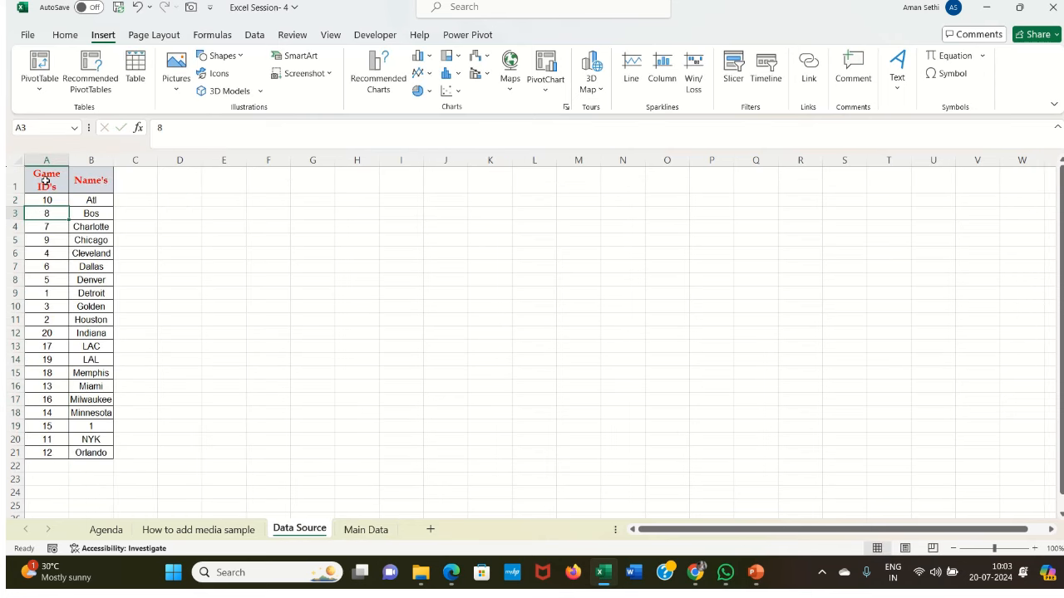
pyautogui.moveTo(46, 181); pyautogui.dragTo(93, 321)
pyautogui.click(94, 256)
pyautogui.click(94, 231)
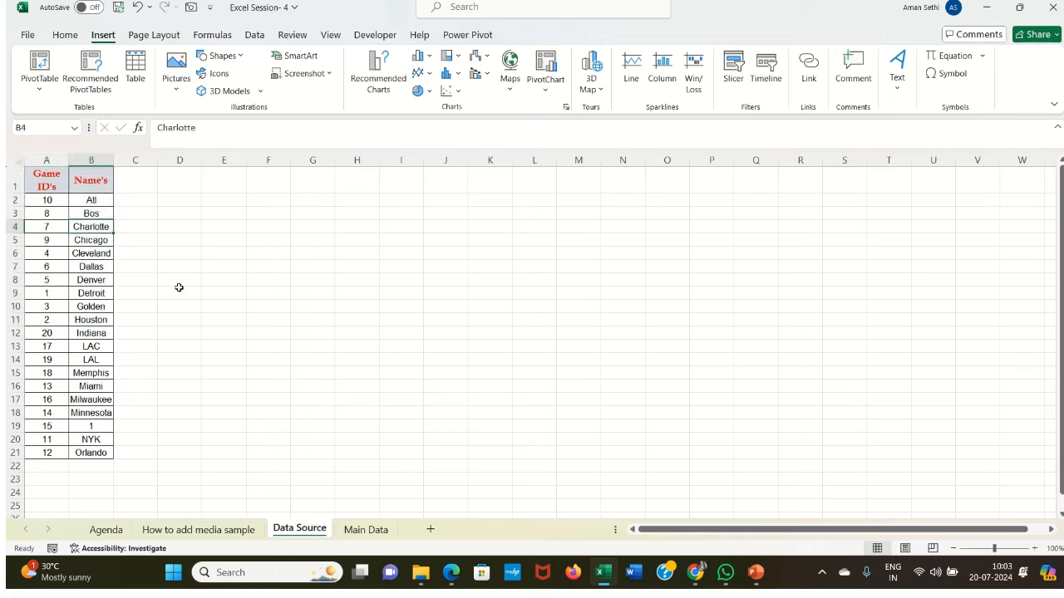
pyautogui.click(55, 201)
pyautogui.click(97, 203)
# - Review the Main Data table A1:D21, including the VLOOKUP formula in D7 and the empty column E beside it
pyautogui.click(366, 529)
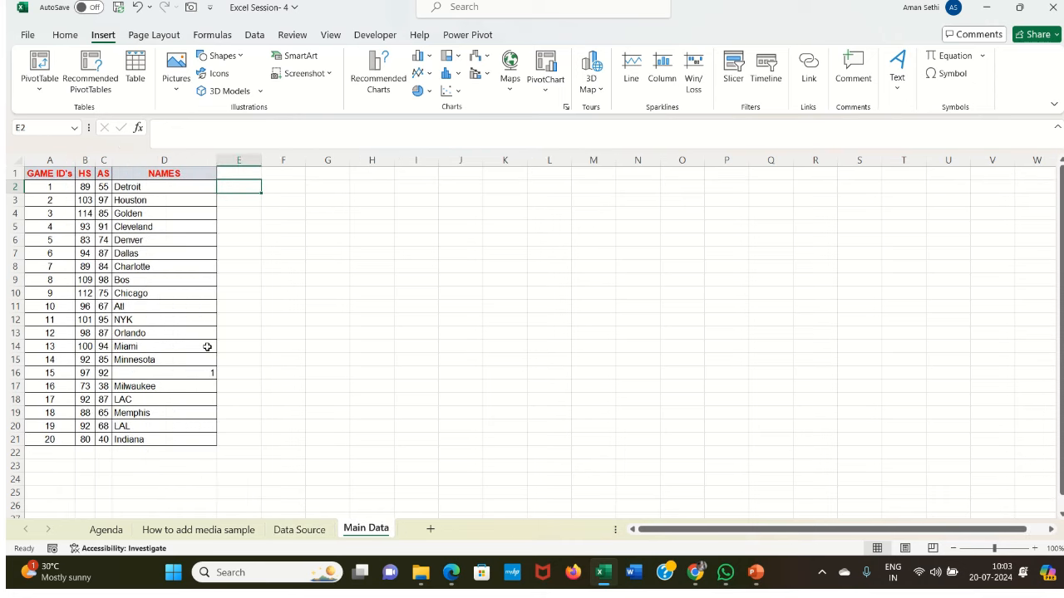
pyautogui.click(223, 308)
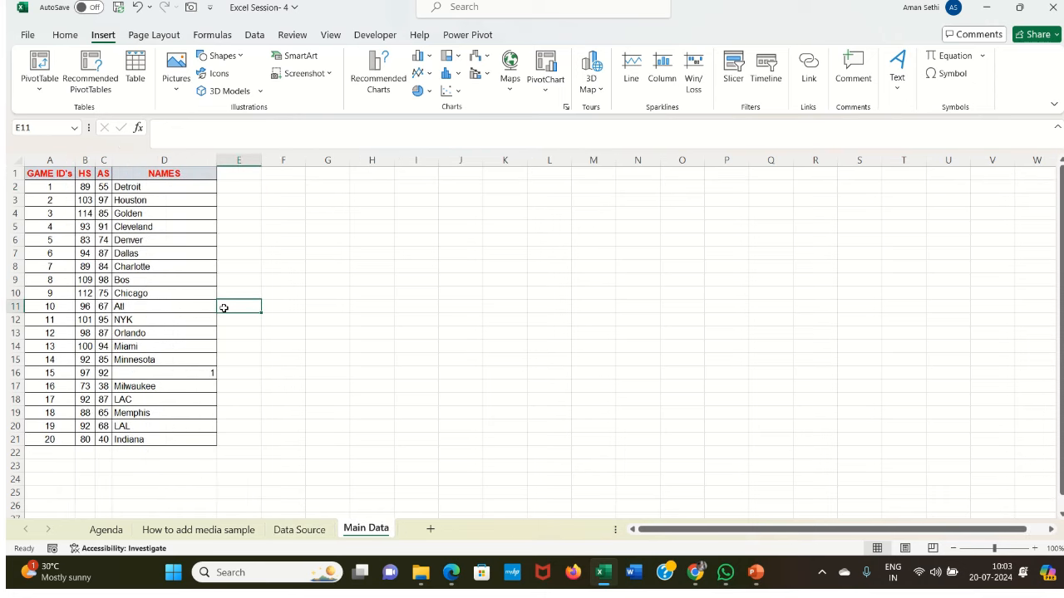
pyautogui.click(160, 257)
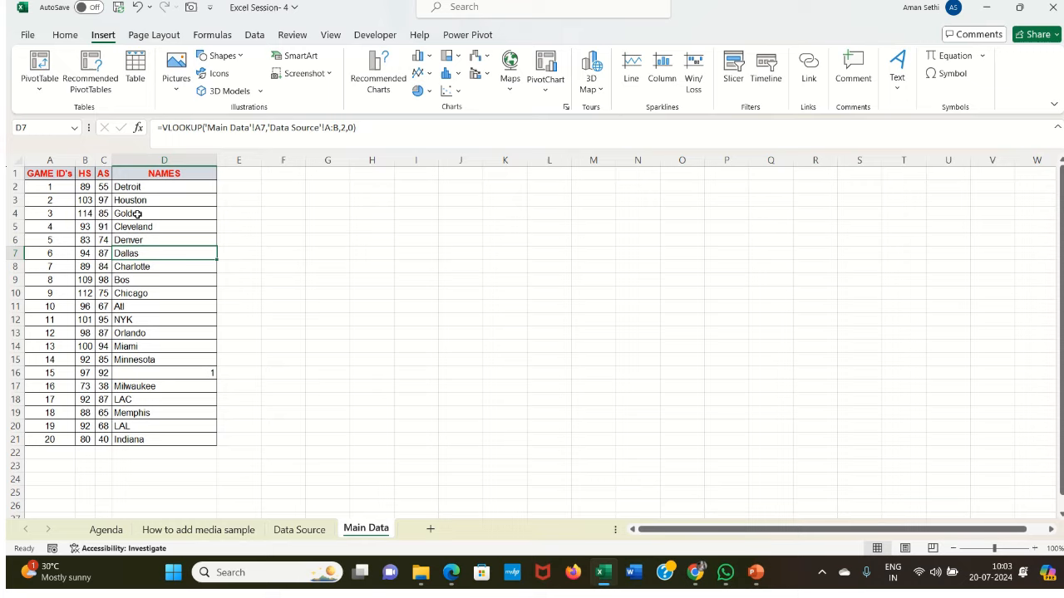
pyautogui.click(233, 172)
pyautogui.moveTo(228, 183); pyautogui.dragTo(237, 173)
pyautogui.click(240, 161)
pyautogui.click(235, 172)
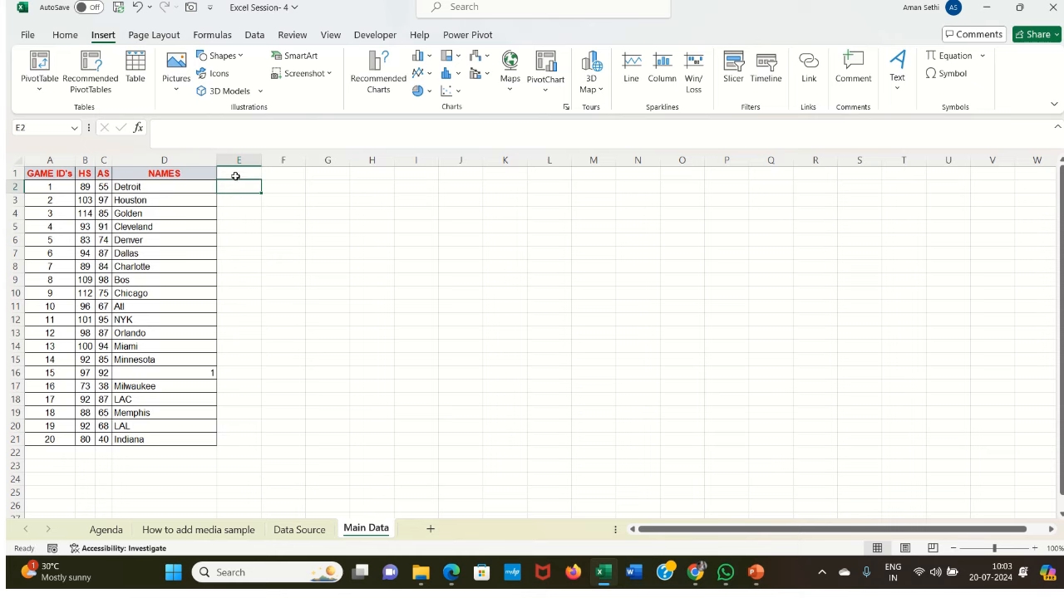
pyautogui.click(51, 170)
pyautogui.click(85, 213)
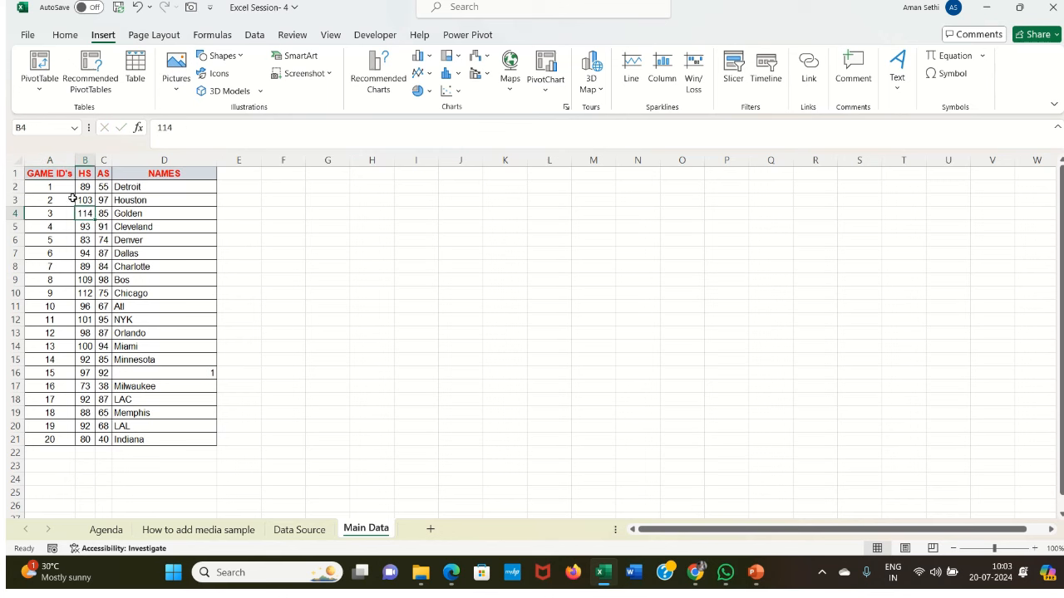
pyautogui.moveTo(62, 175); pyautogui.dragTo(166, 451)
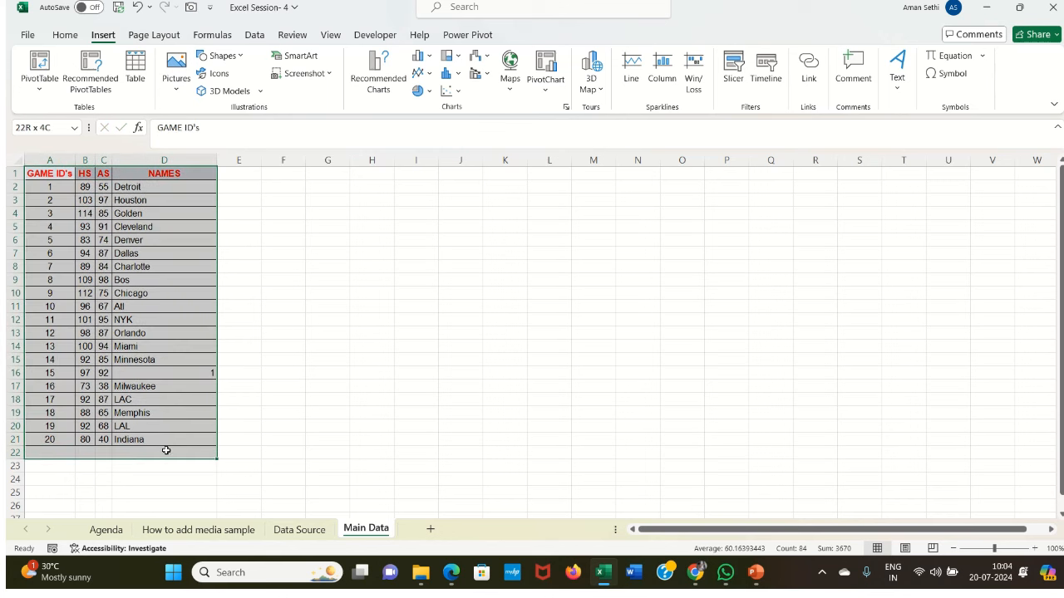
pyautogui.click(164, 359)
pyautogui.moveTo(50, 172); pyautogui.dragTo(136, 439)
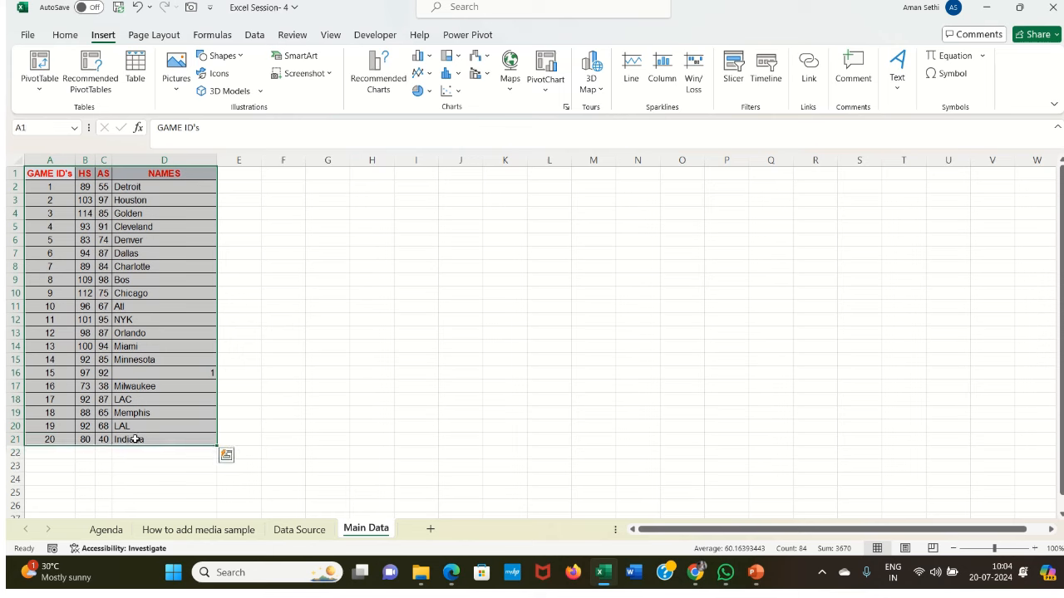
pyautogui.click(145, 304)
# - Enter the header "Game id names" in E1 of Main Data and autofit the width of column E
pyautogui.click(241, 176)
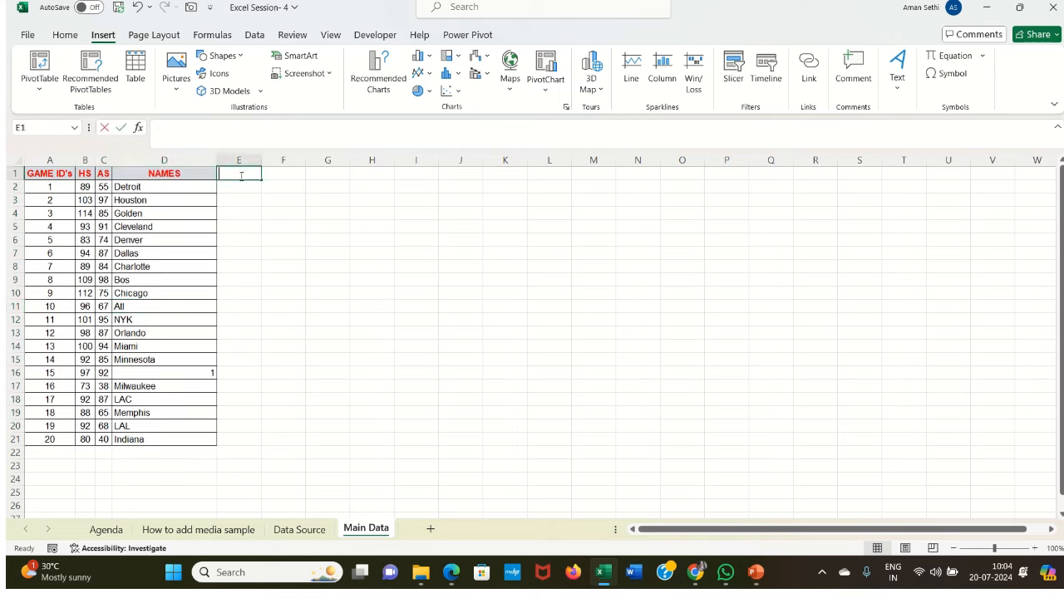
pyautogui.doubleClick(241, 176)
pyautogui.write('Names')
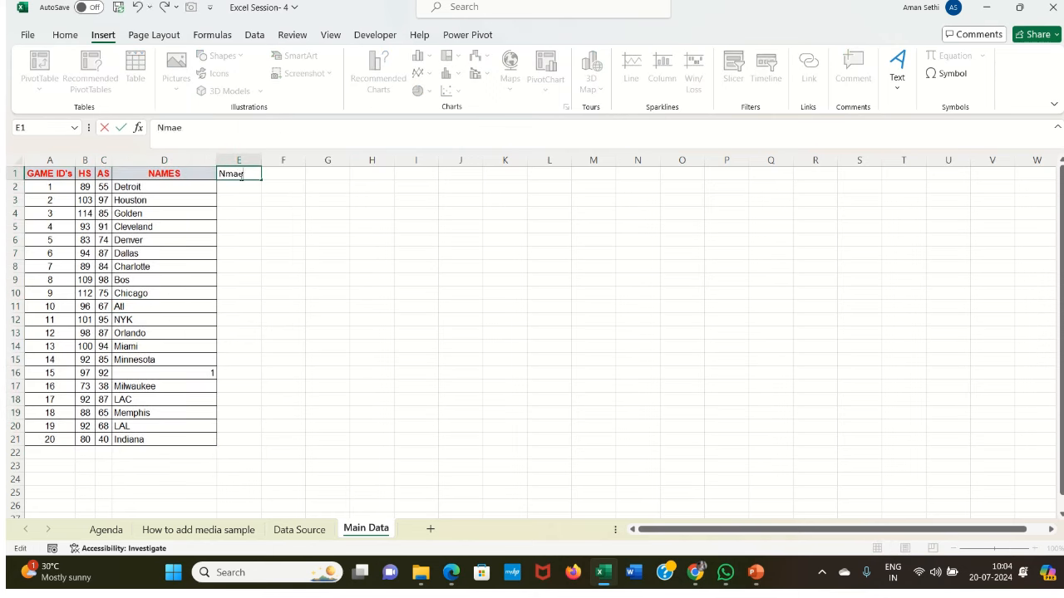
pyautogui.press('BackSpace')
pyautogui.press('BackSpace')
pyautogui.press('BackSpace')
pyautogui.press('BackSpace')
pyautogui.press('BackSpace')
pyautogui.write('Game if na')
pyautogui.press('BackSpace')
pyautogui.press('BackSpace')
pyautogui.press('BackSpace')
pyautogui.press('BackSpace')
pyautogui.write('d names')
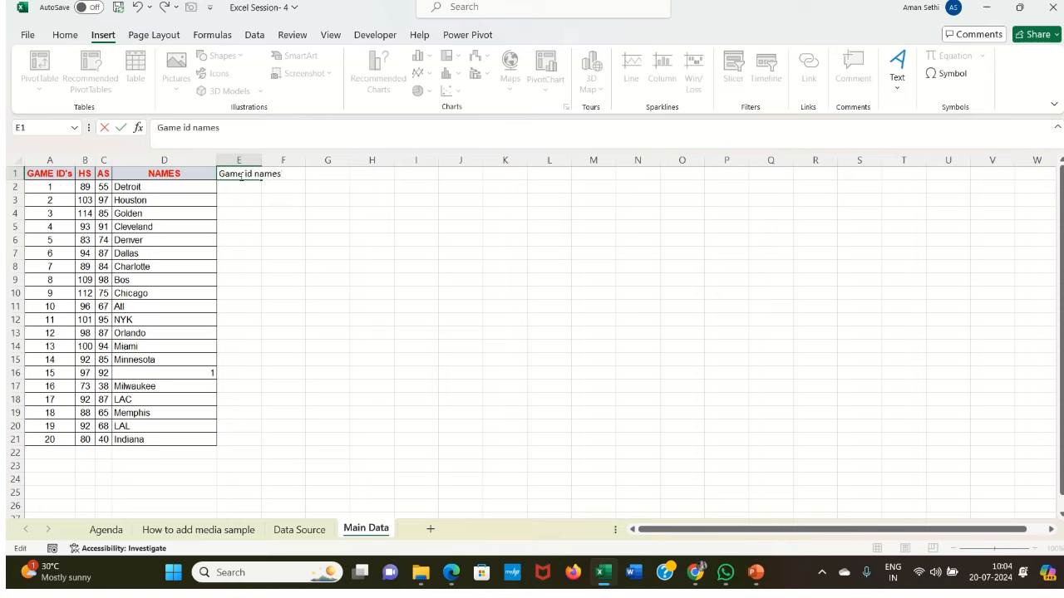
pyautogui.click(241, 212)
pyautogui.doubleClick(261, 159)
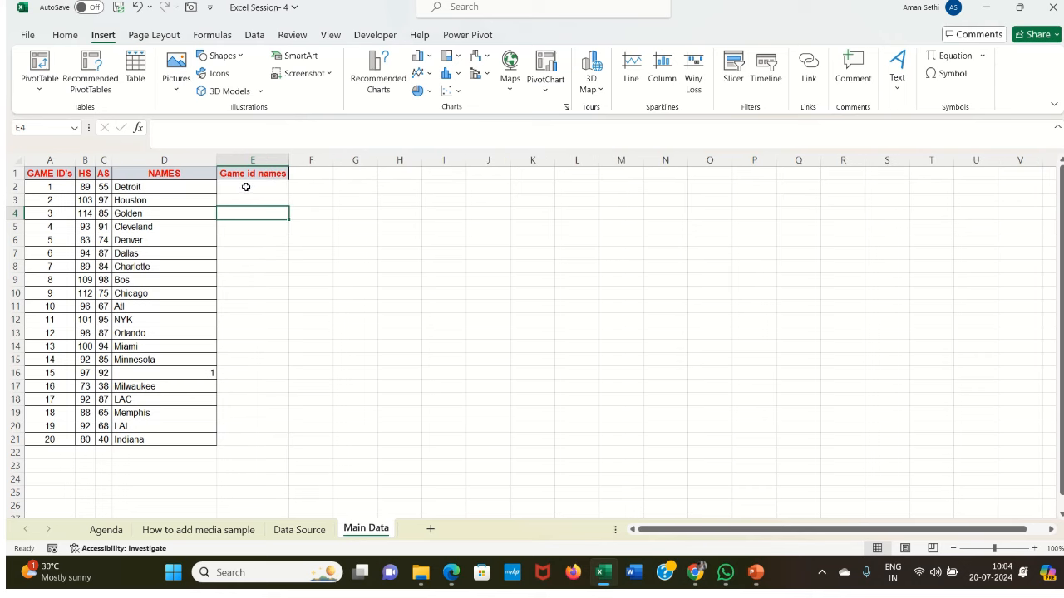
pyautogui.click(246, 187)
pyautogui.moveTo(247, 181); pyautogui.dragTo(251, 169)
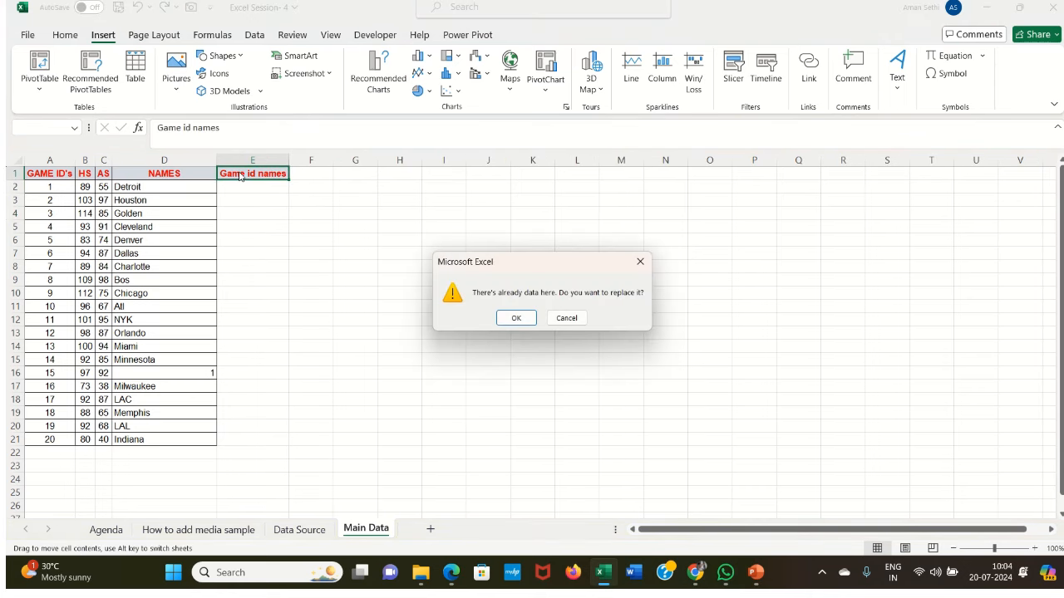
pyautogui.click(640, 262)
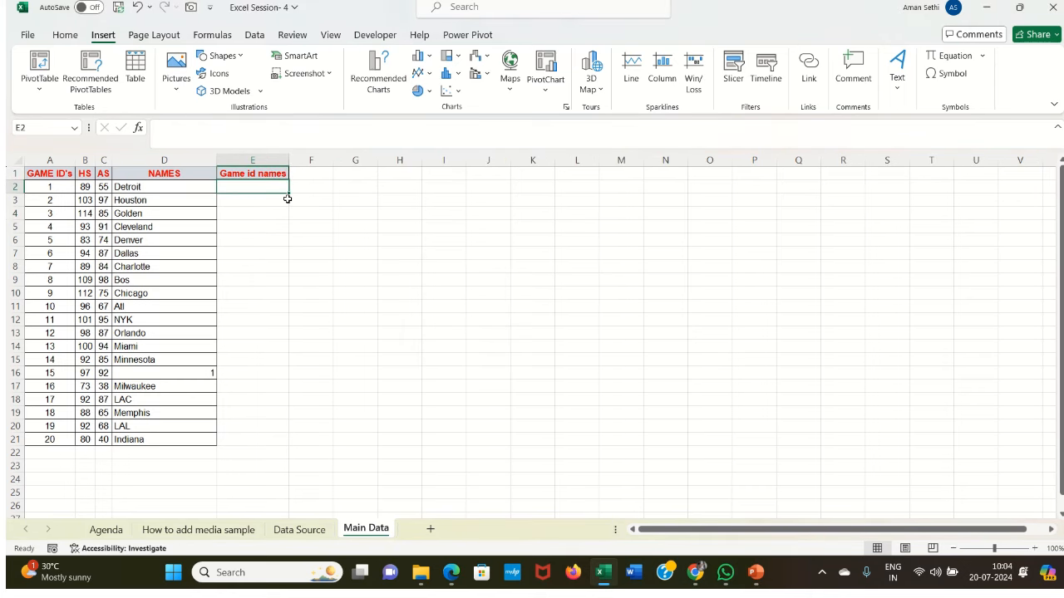
# - Center-align the whole Main Data table A1:E21 and extend its cell borders to column E
pyautogui.hotkey('ctrl', 'a')
pyautogui.click(81, 40)
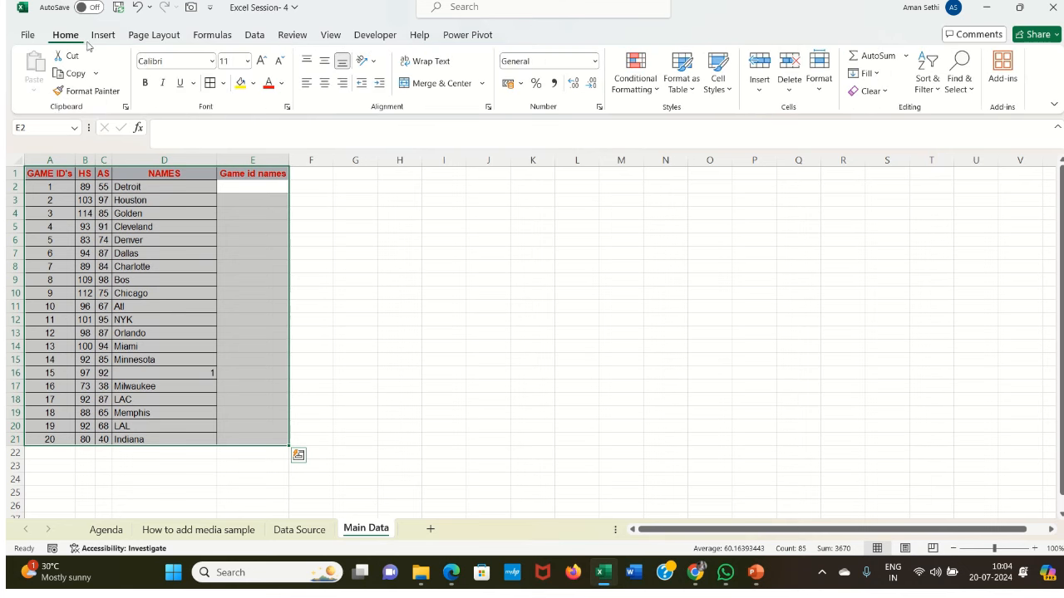
pyautogui.click(321, 89)
pyautogui.click(335, 199)
pyautogui.click(197, 220)
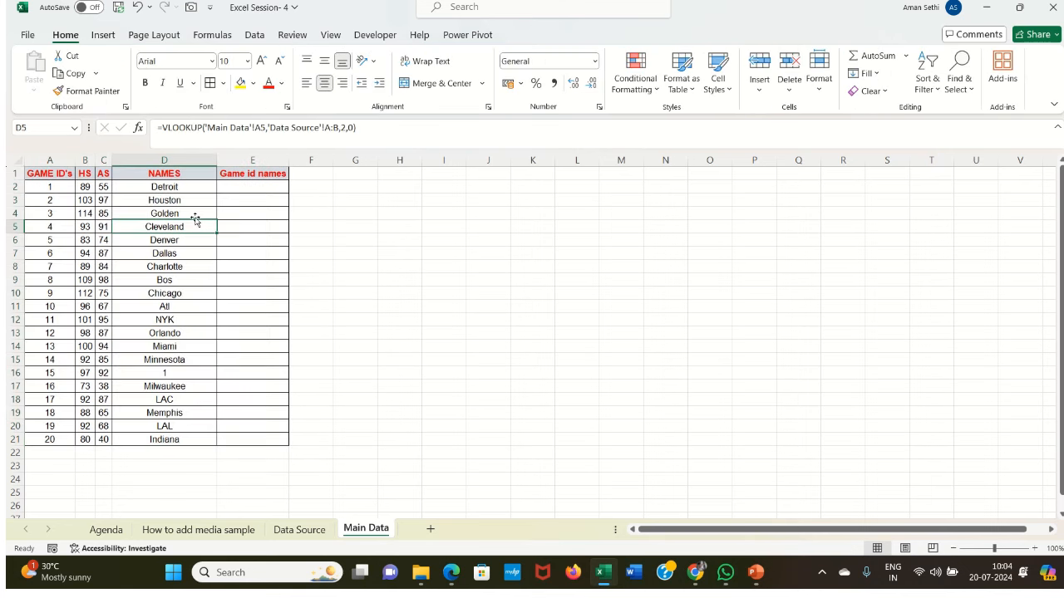
# - Compare Main Data's GAME ID's column with the Game ID's and Name's values in Data Source A2:B21
pyautogui.moveTo(52, 188); pyautogui.dragTo(60, 301)
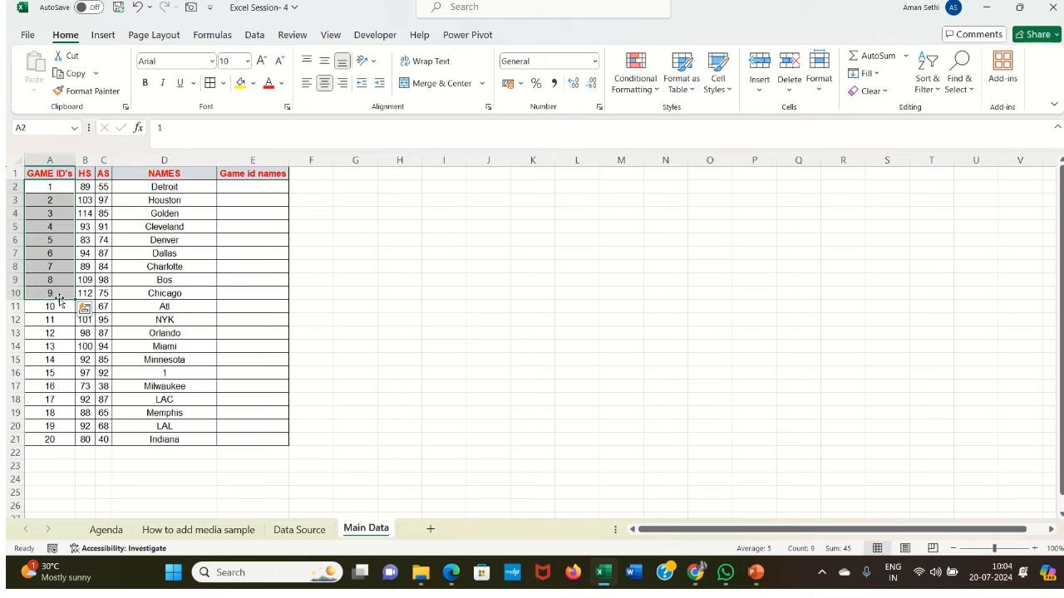
pyautogui.moveTo(48, 175); pyautogui.dragTo(51, 366)
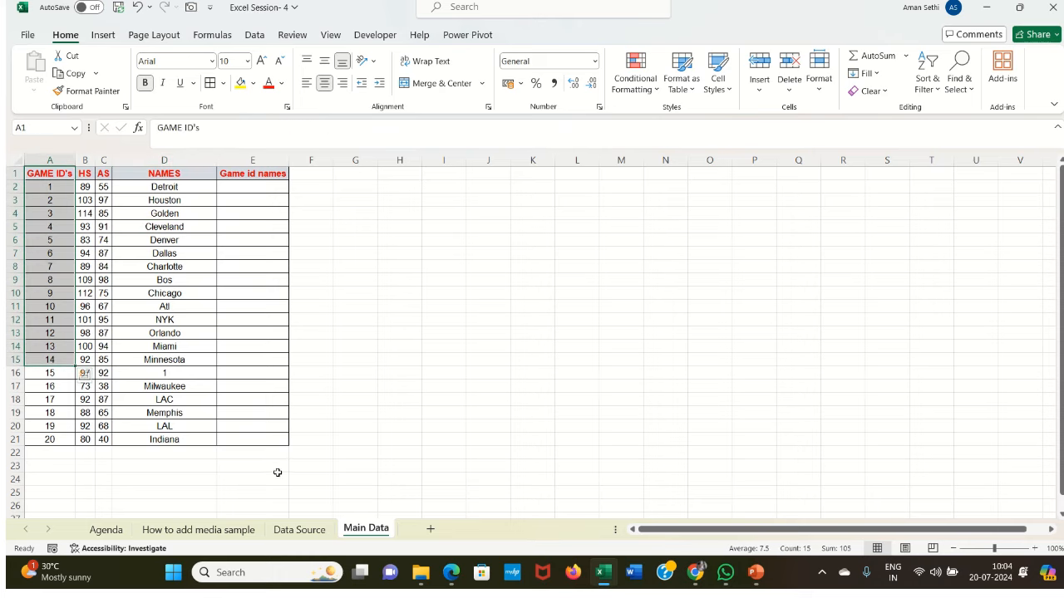
pyautogui.click(301, 529)
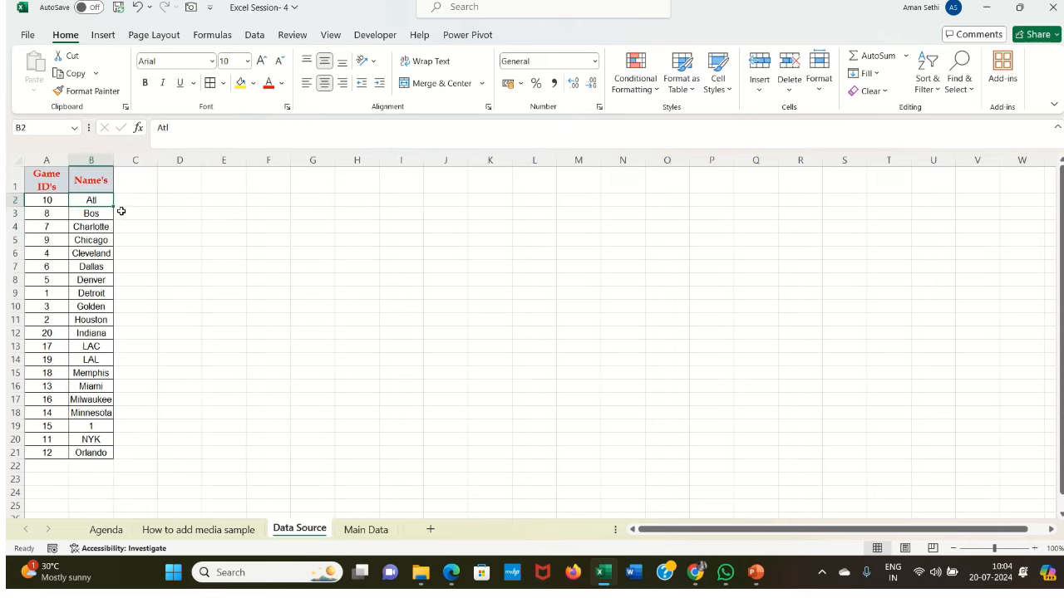
pyautogui.moveTo(80, 200); pyautogui.dragTo(90, 453)
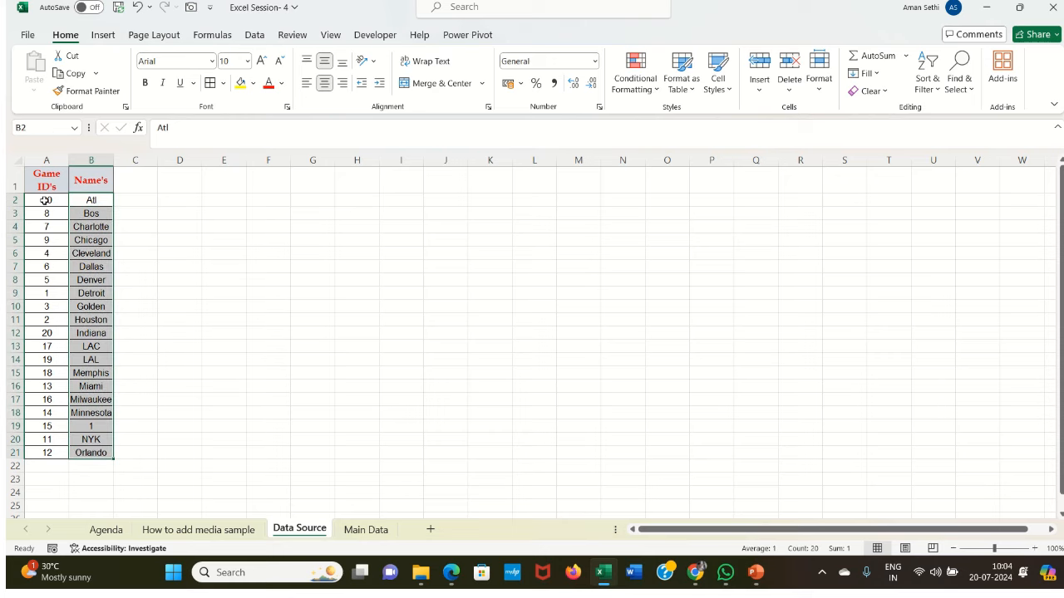
pyautogui.moveTo(45, 200); pyautogui.dragTo(46, 413)
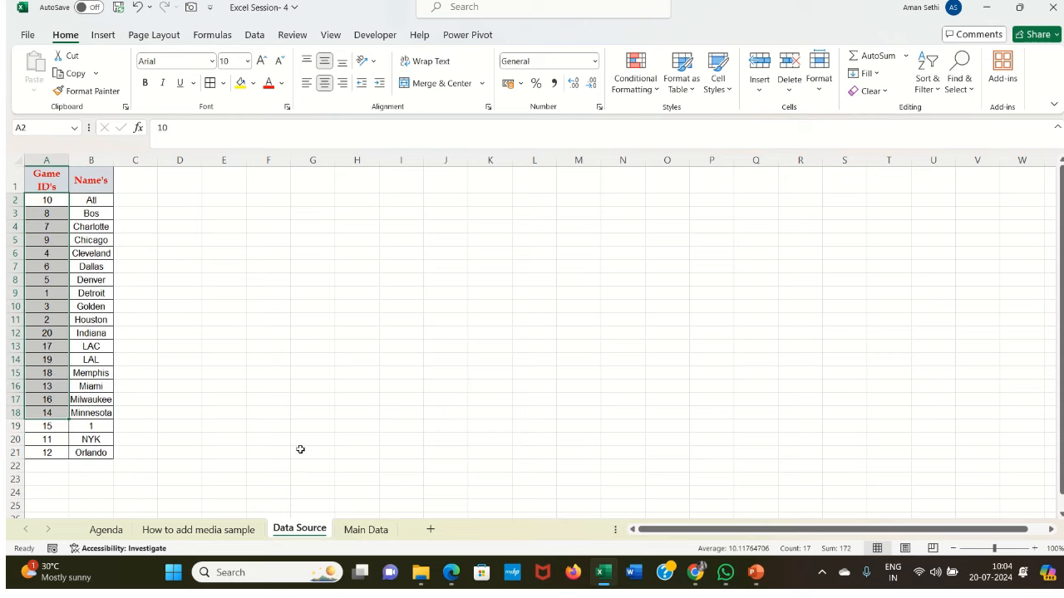
pyautogui.click(353, 529)
pyautogui.click(238, 255)
pyautogui.moveTo(48, 174); pyautogui.dragTo(50, 320)
pyautogui.moveTo(47, 176); pyautogui.dragTo(43, 467)
pyautogui.click(69, 294)
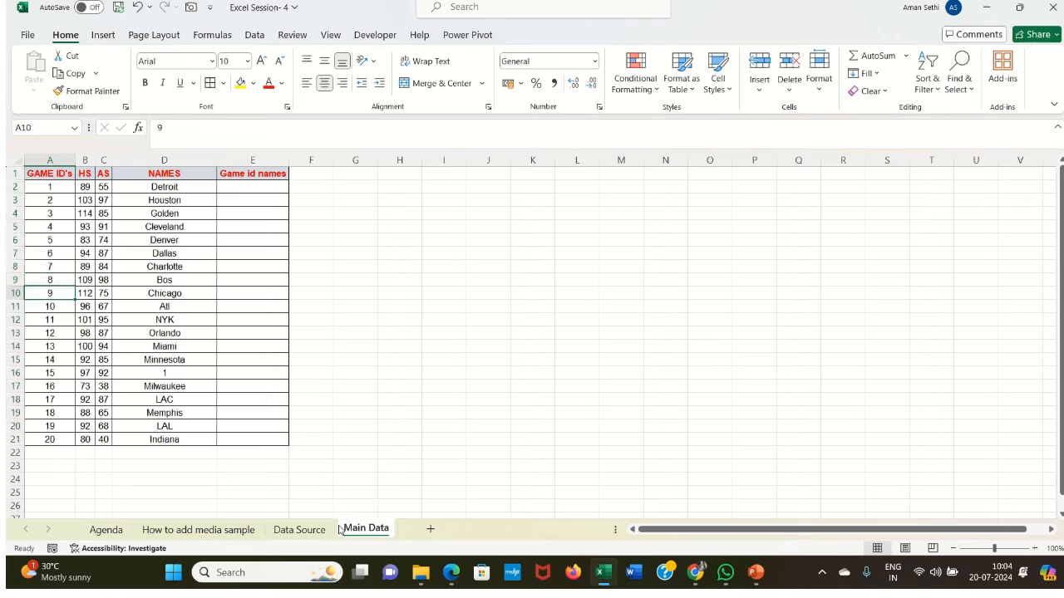
# - Start a VLOOKUP formula in E2 of Main Data, under the Game id names header
pyautogui.click(246, 187)
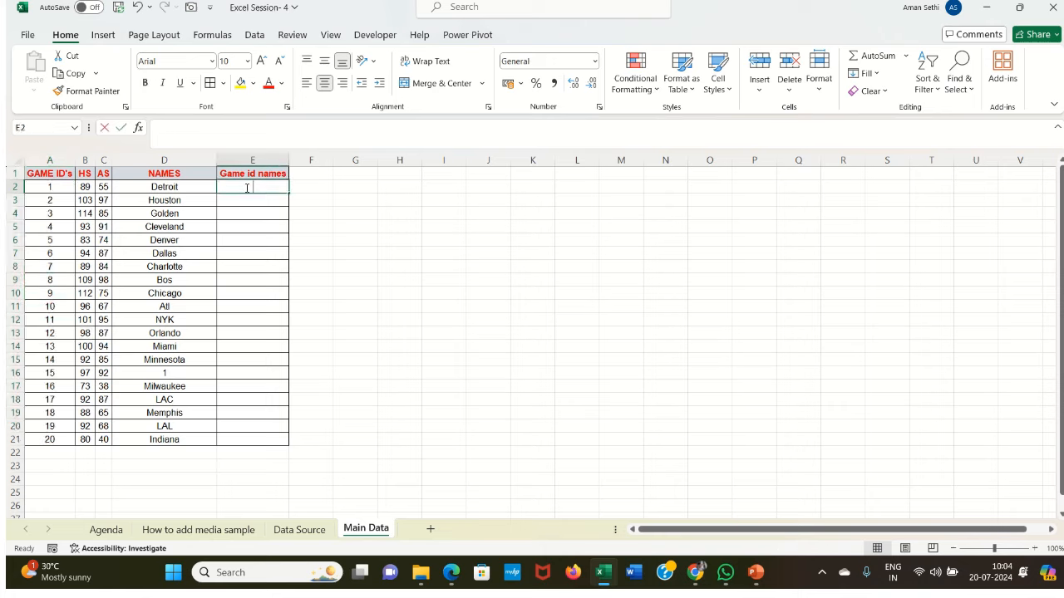
pyautogui.doubleClick(247, 188)
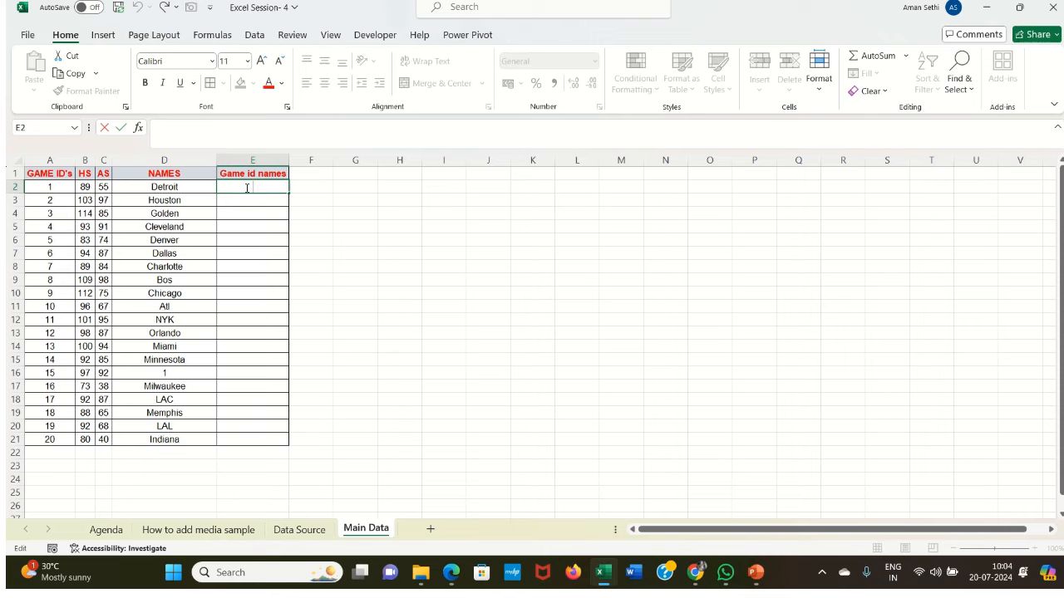
pyautogui.write('=vlookup')
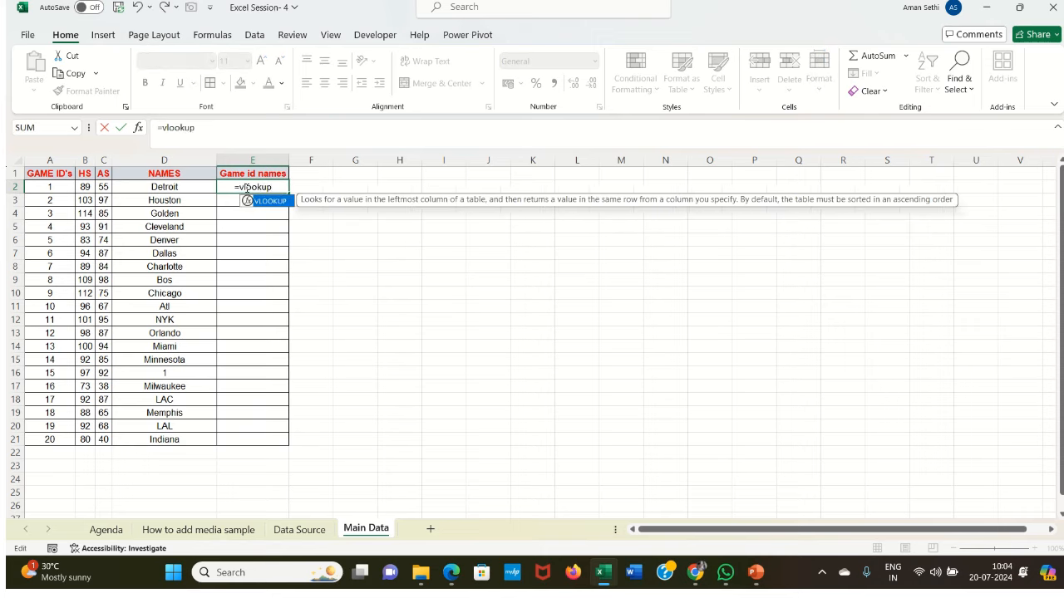
pyautogui.write('(')
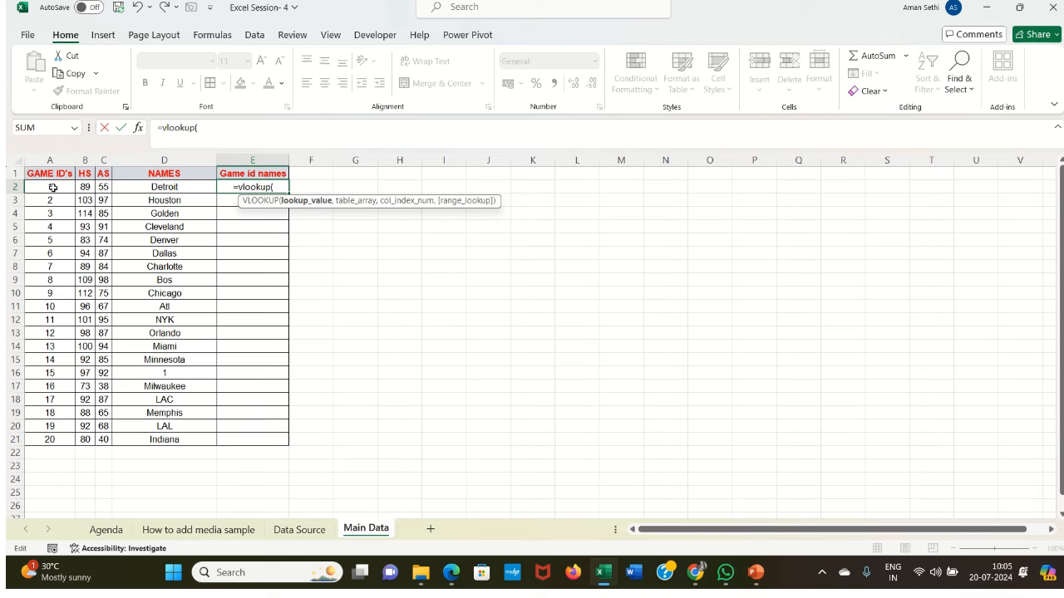
pyautogui.click(297, 532)
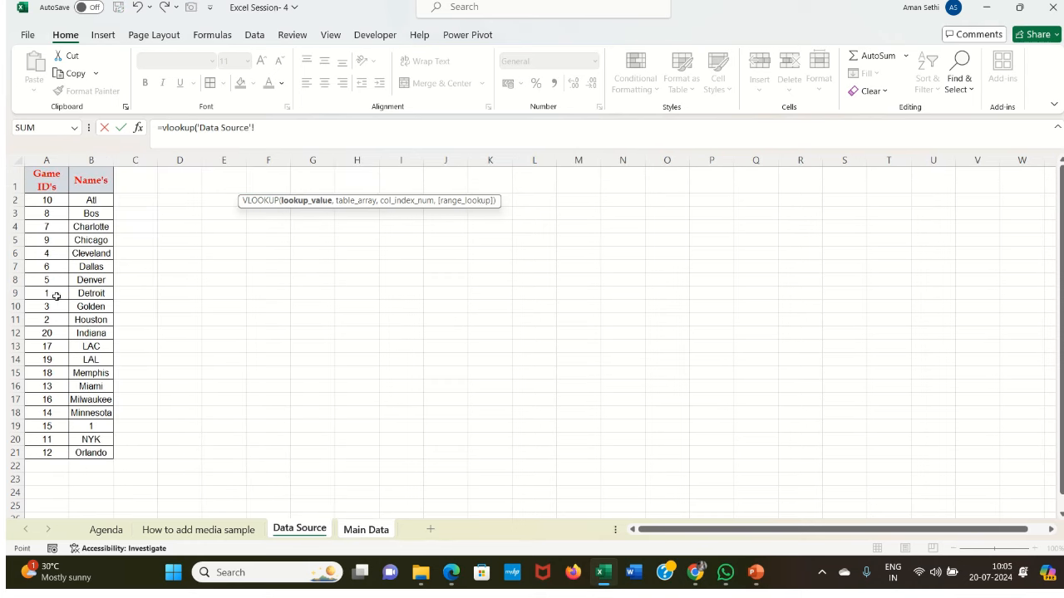
pyautogui.click(360, 529)
pyautogui.press('BackSpace')
pyautogui.press('BackSpace')
pyautogui.press('BackSpace')
pyautogui.press('BackSpace')
pyautogui.press('BackSpace')
pyautogui.press('BackSpace')
pyautogui.press('BackSpace')
pyautogui.press('BackSpace')
pyautogui.press('BackSpace')
pyautogui.press('BackSpace')
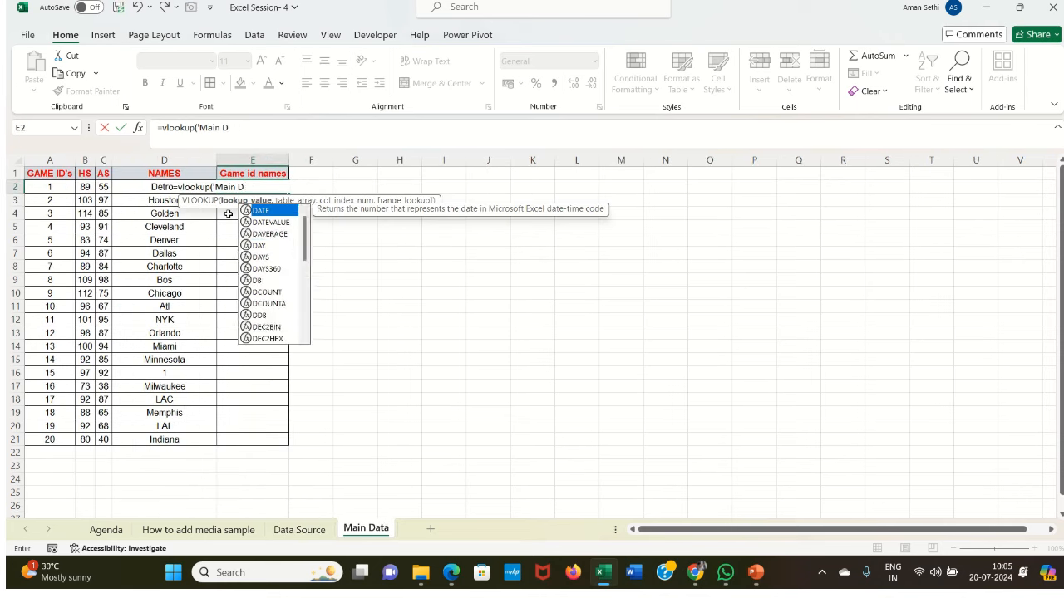
pyautogui.press('BackSpace')
pyautogui.press('BackSpace')
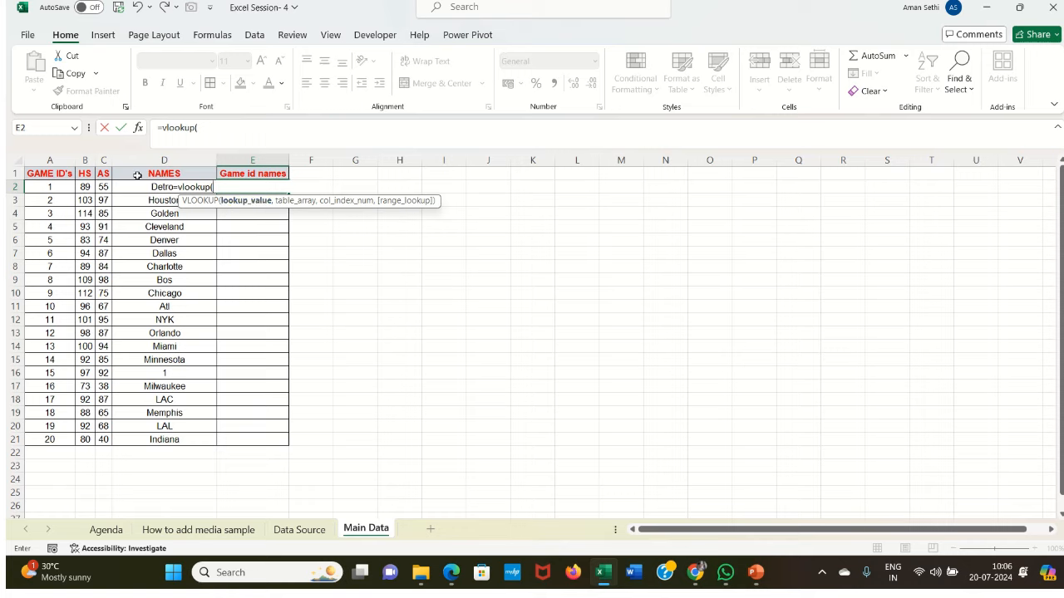
# - Give the VLOOKUP Main Data cell A2 as lookup value and columns A:B of Data Source as table array
pyautogui.click(55, 188)
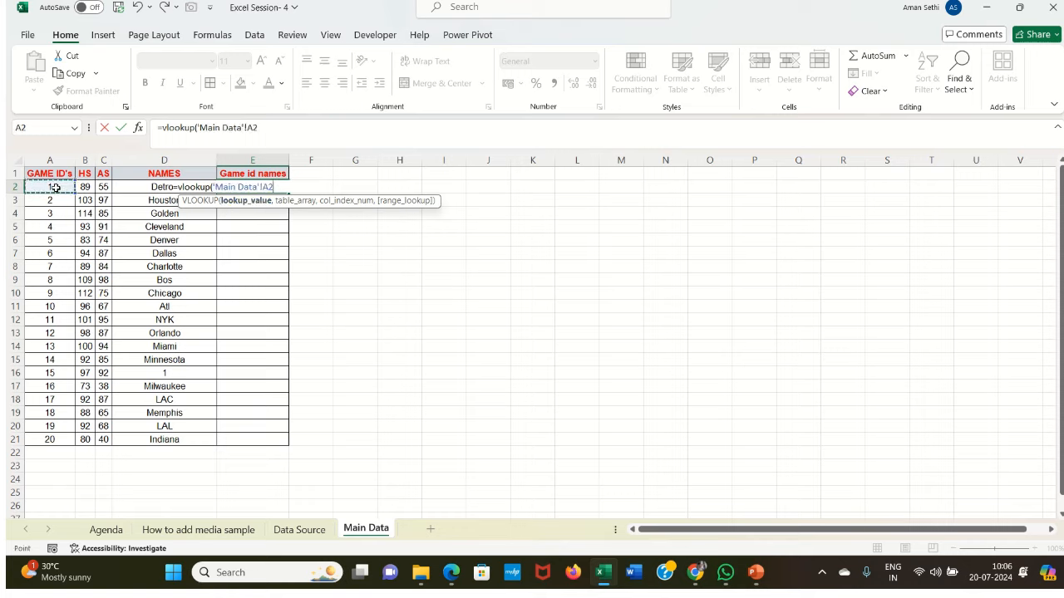
pyautogui.write(',')
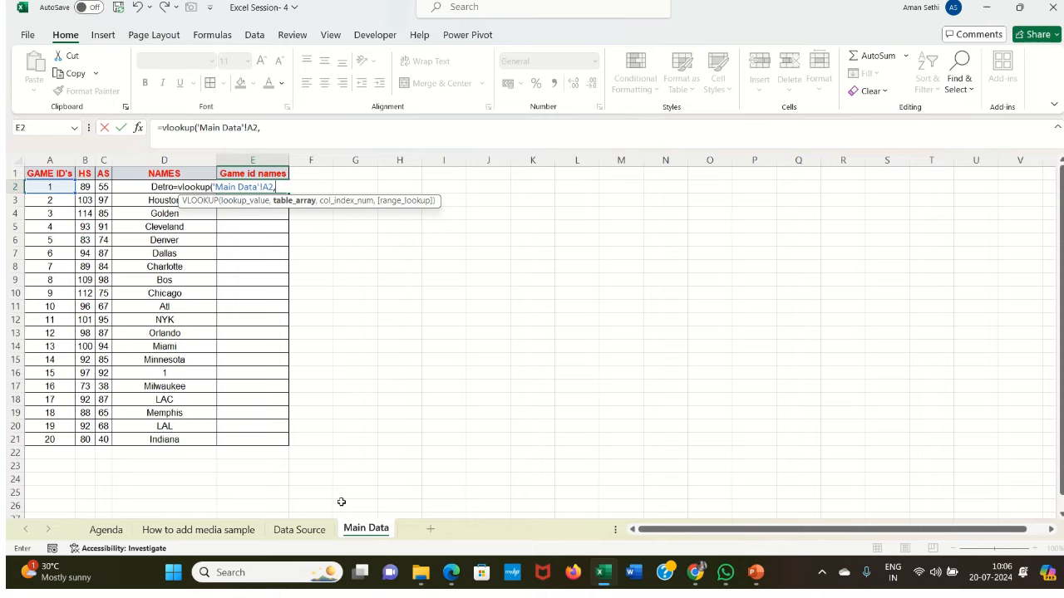
pyautogui.click(312, 530)
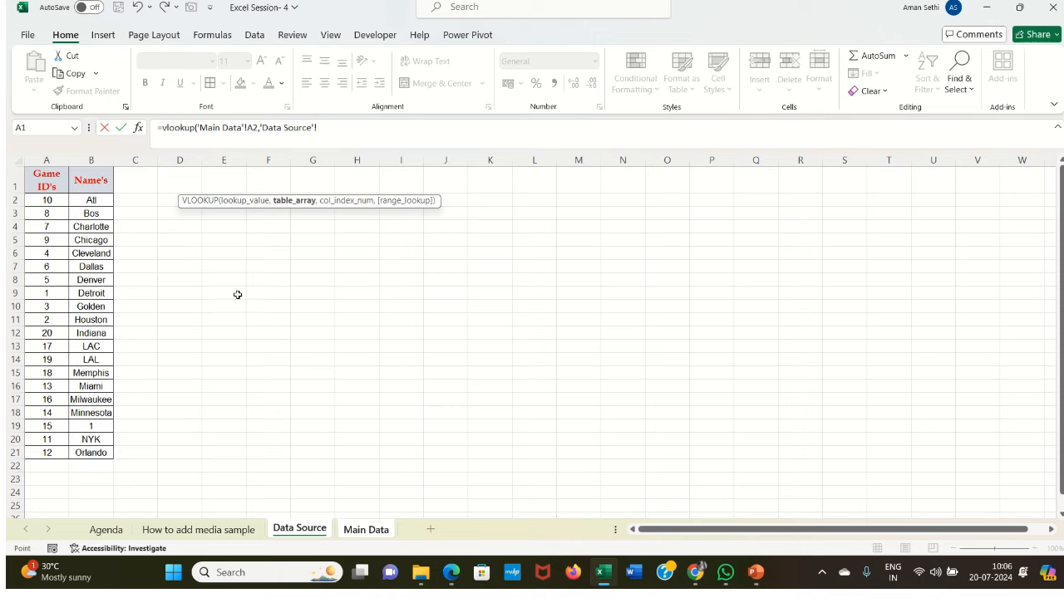
pyautogui.moveTo(50, 159); pyautogui.dragTo(76, 157)
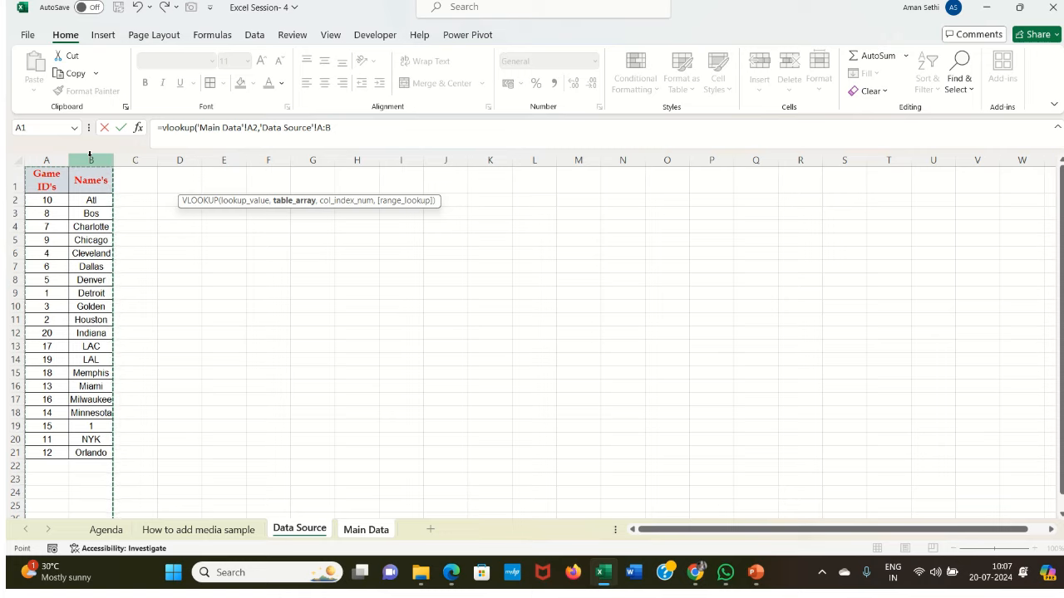
pyautogui.write(',')
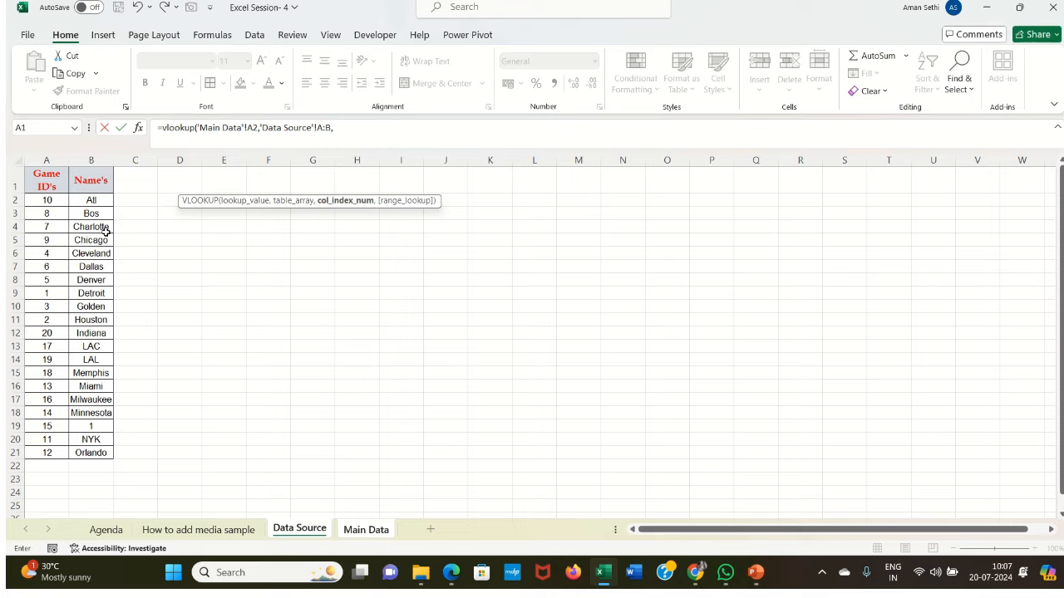
# - Examine how the column index is counted in Data Source by marking single columns, A:G, the Name's cells B1:B21, F:K and F:U
pyautogui.click(45, 159)
pyautogui.click(89, 158)
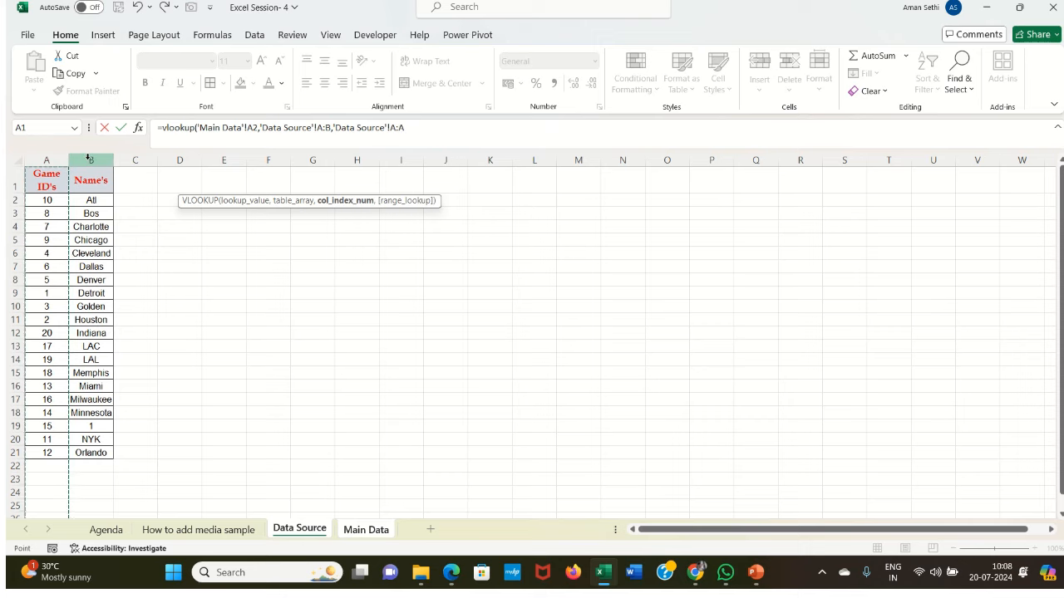
pyautogui.click(306, 158)
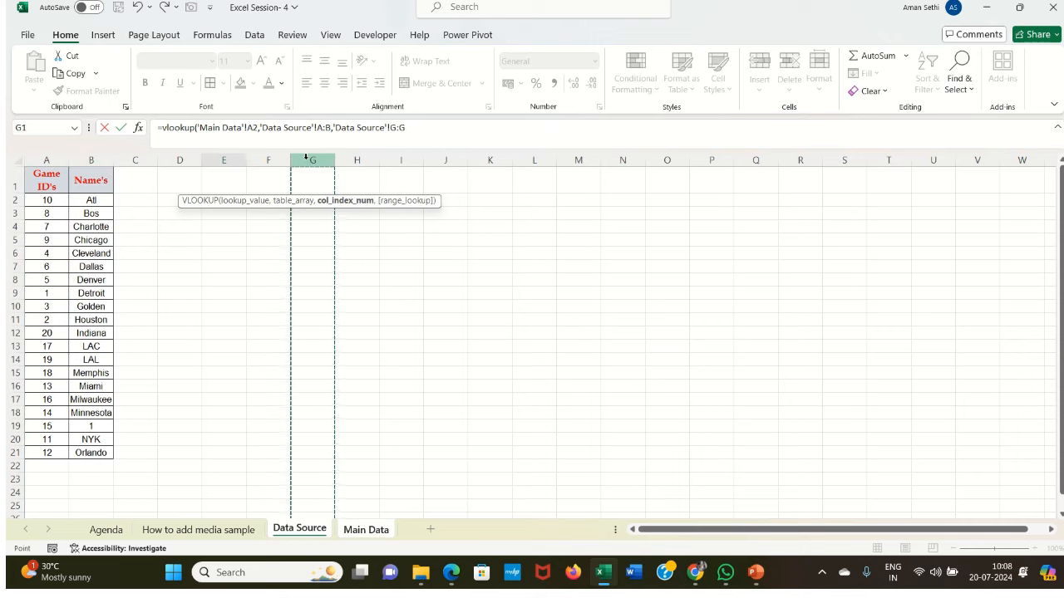
pyautogui.click(46, 159)
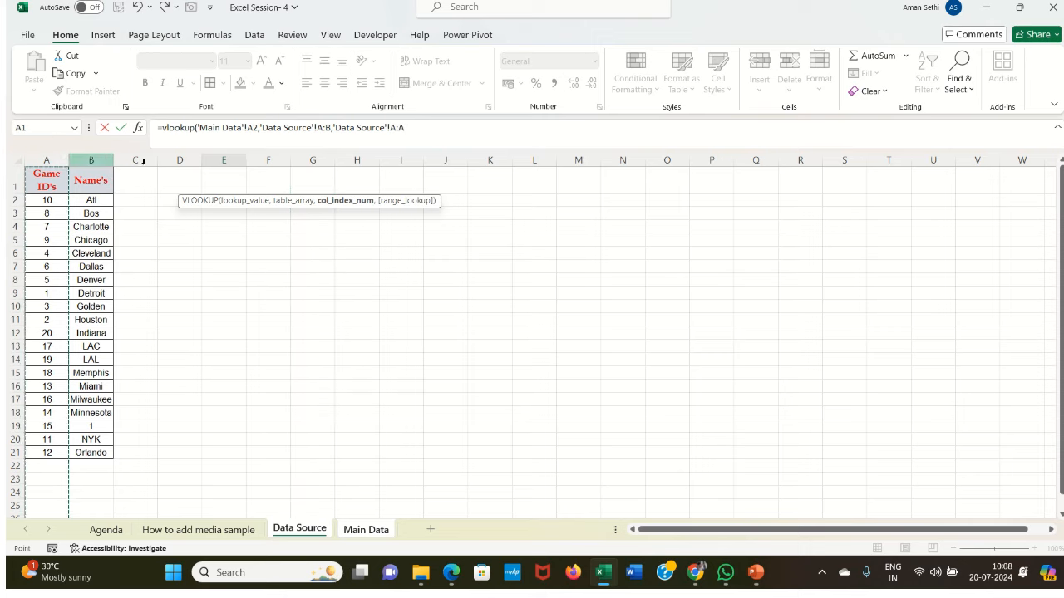
pyautogui.click(306, 158)
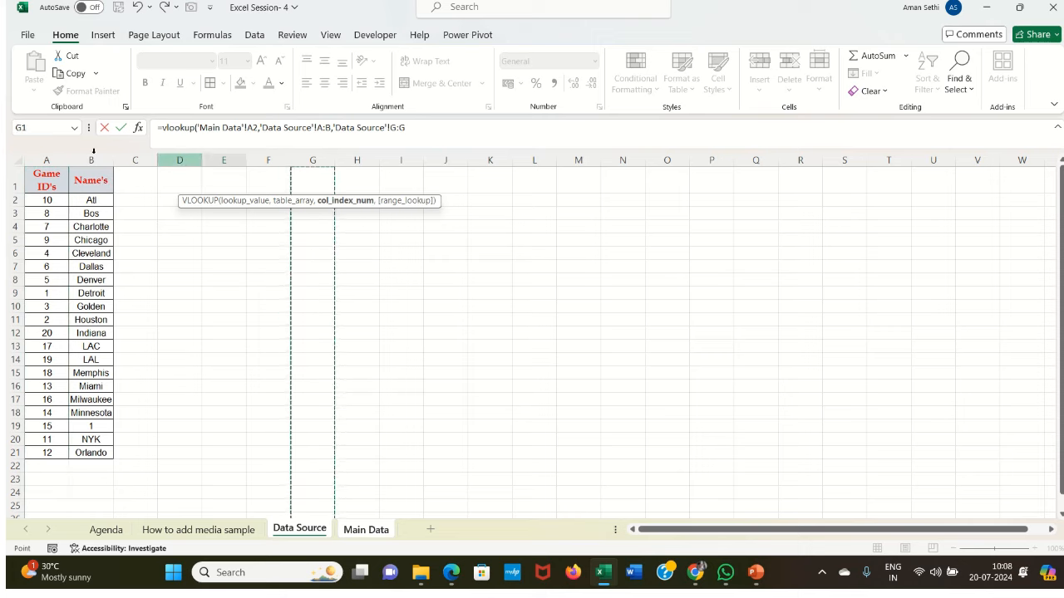
pyautogui.moveTo(46, 159); pyautogui.dragTo(327, 161)
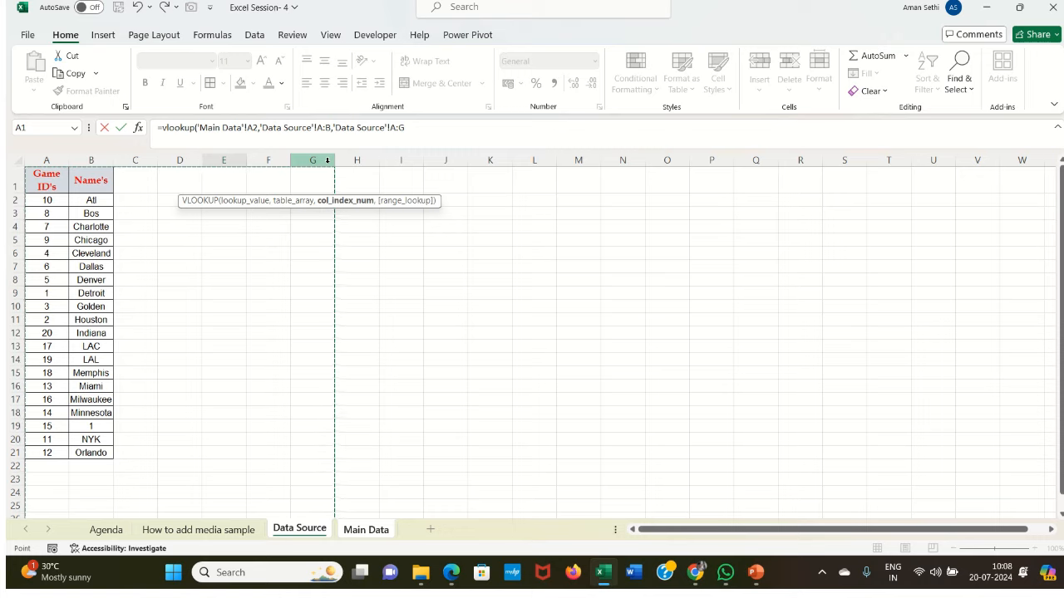
pyautogui.click(104, 183)
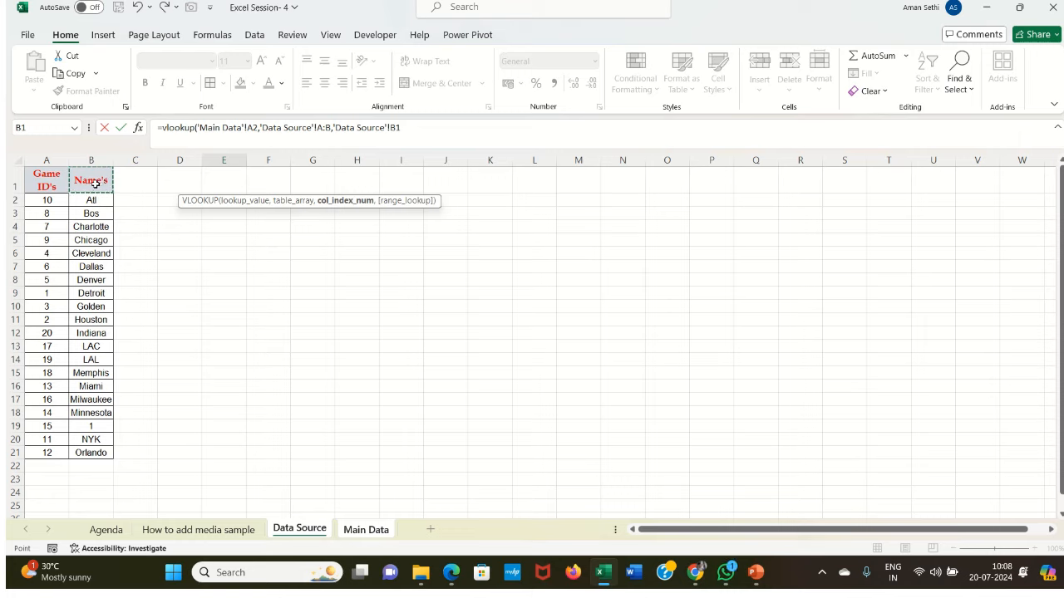
pyautogui.moveTo(99, 183); pyautogui.dragTo(90, 446)
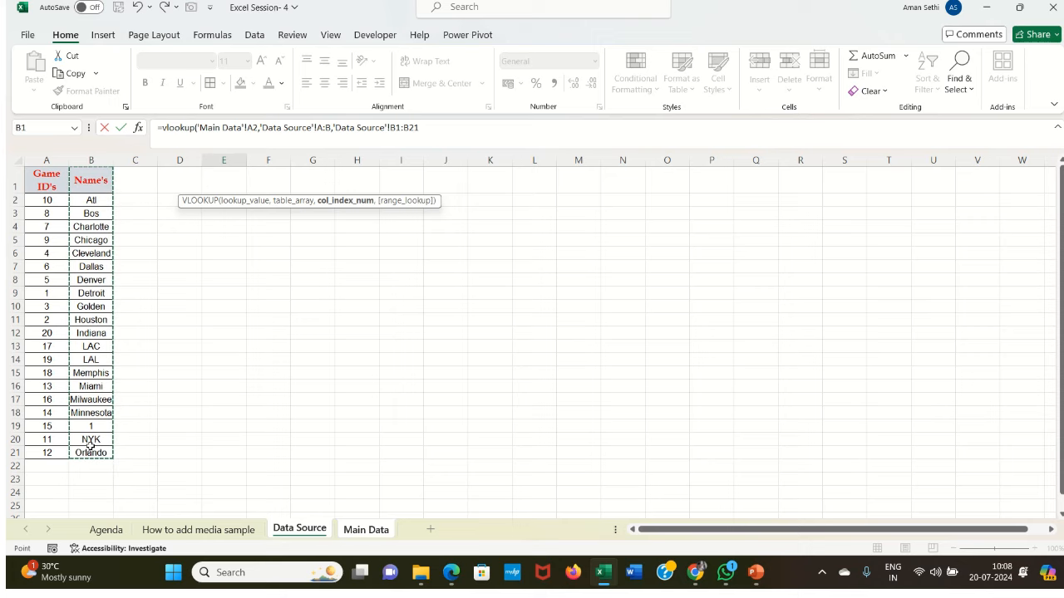
pyautogui.click(499, 159)
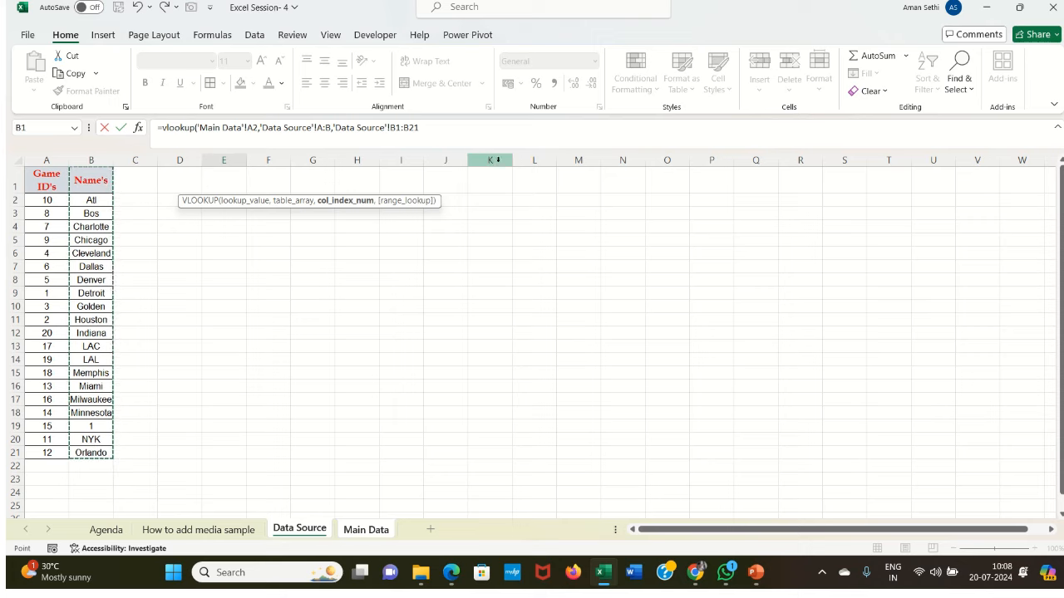
pyautogui.click(279, 158)
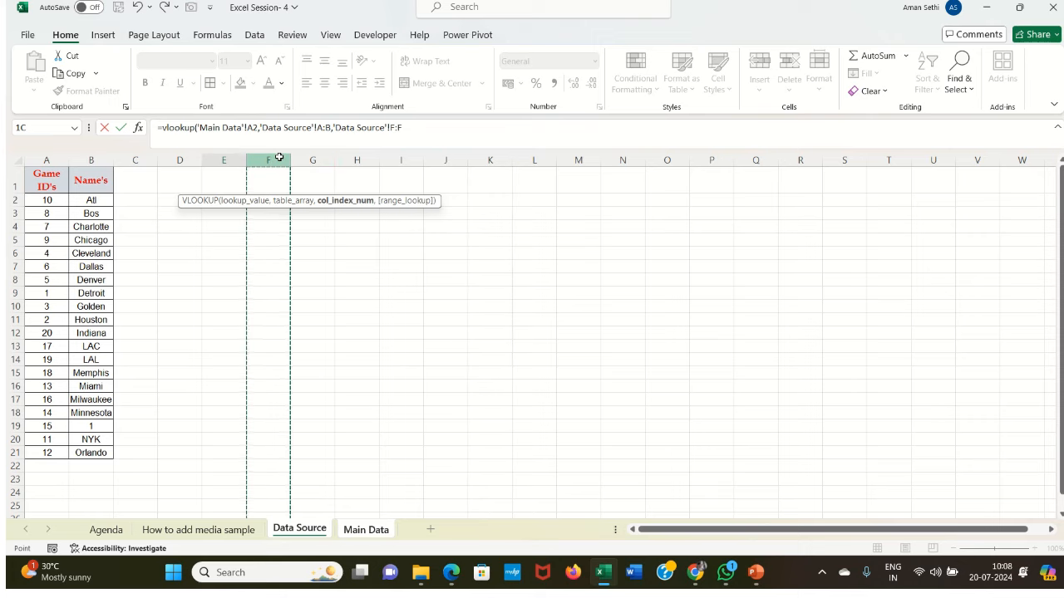
pyautogui.moveTo(280, 157); pyautogui.dragTo(505, 168)
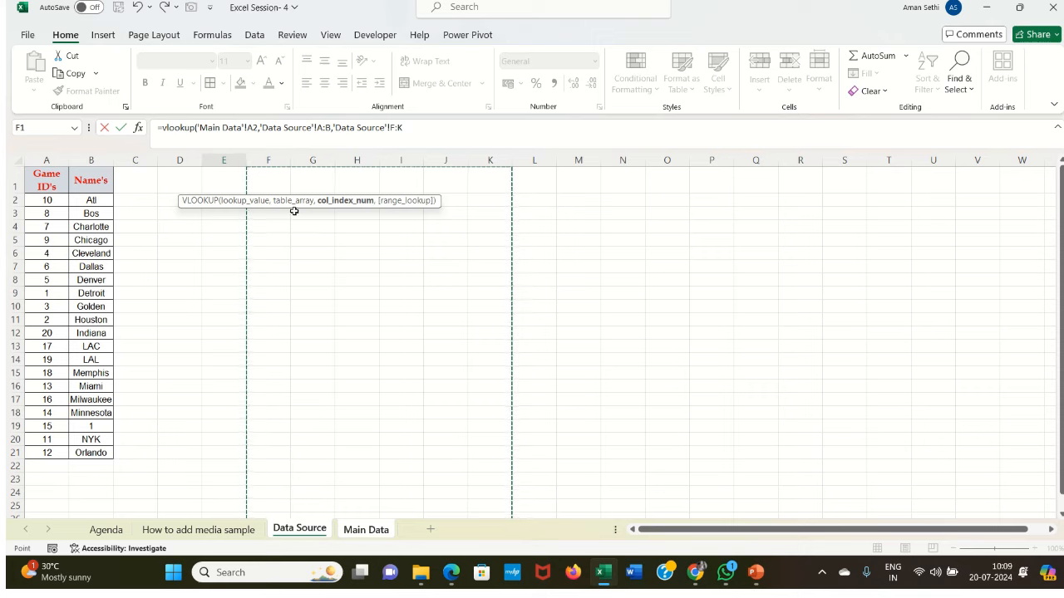
pyautogui.click(278, 157)
pyautogui.moveTo(278, 157); pyautogui.dragTo(912, 172)
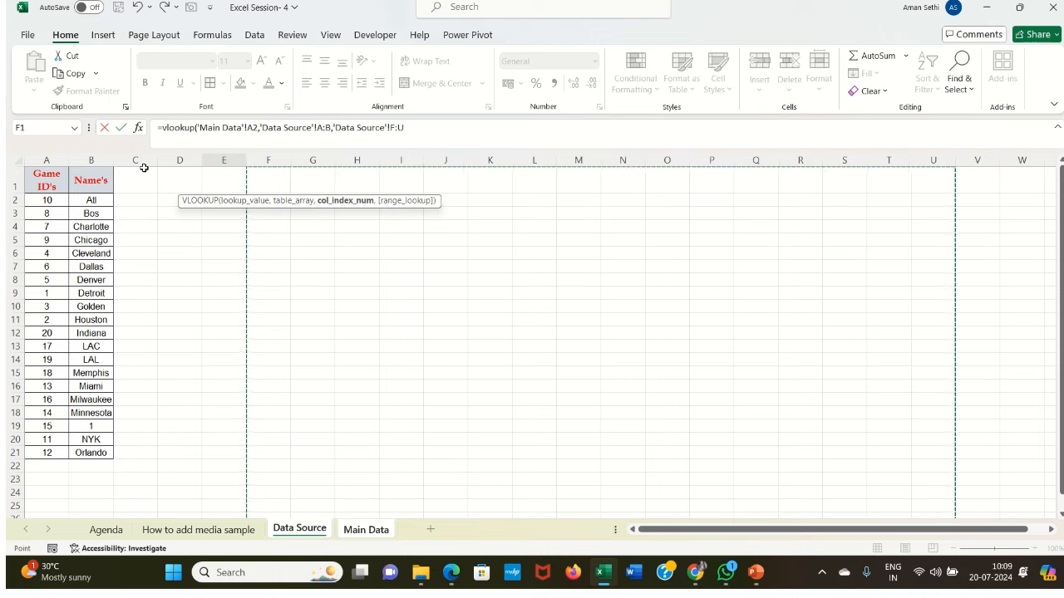
# - Examine the column order in Data Source by alternately marking the Name's column B and the Game ID's column A
pyautogui.click(101, 159)
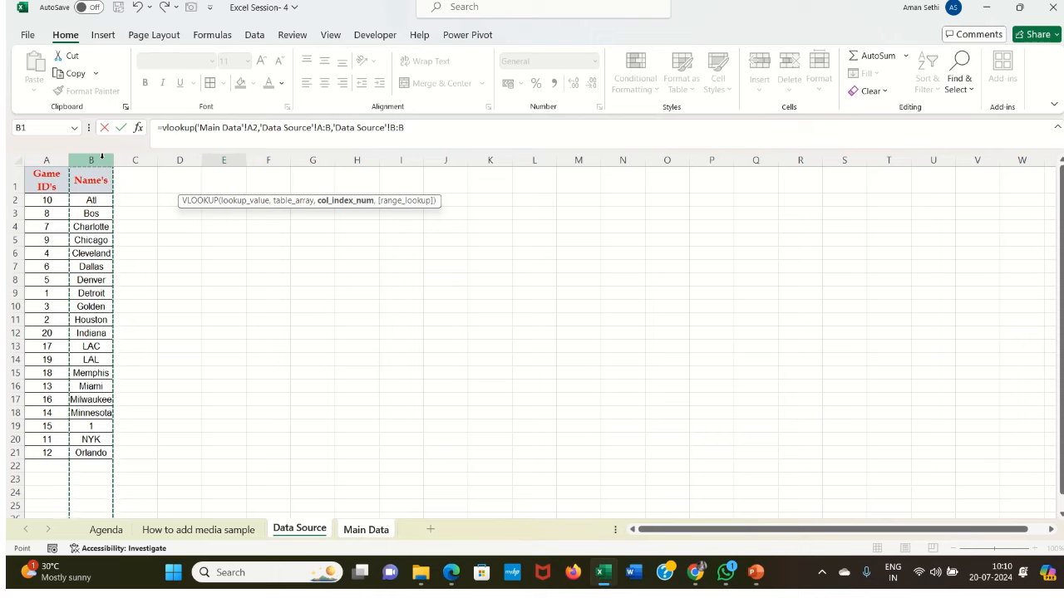
pyautogui.click(47, 161)
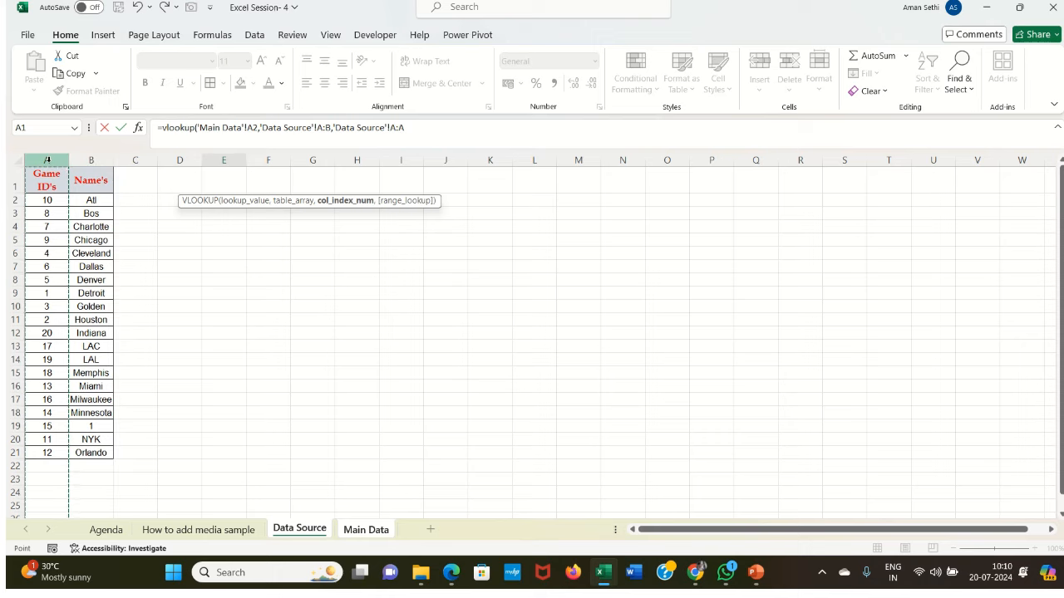
pyautogui.click(82, 160)
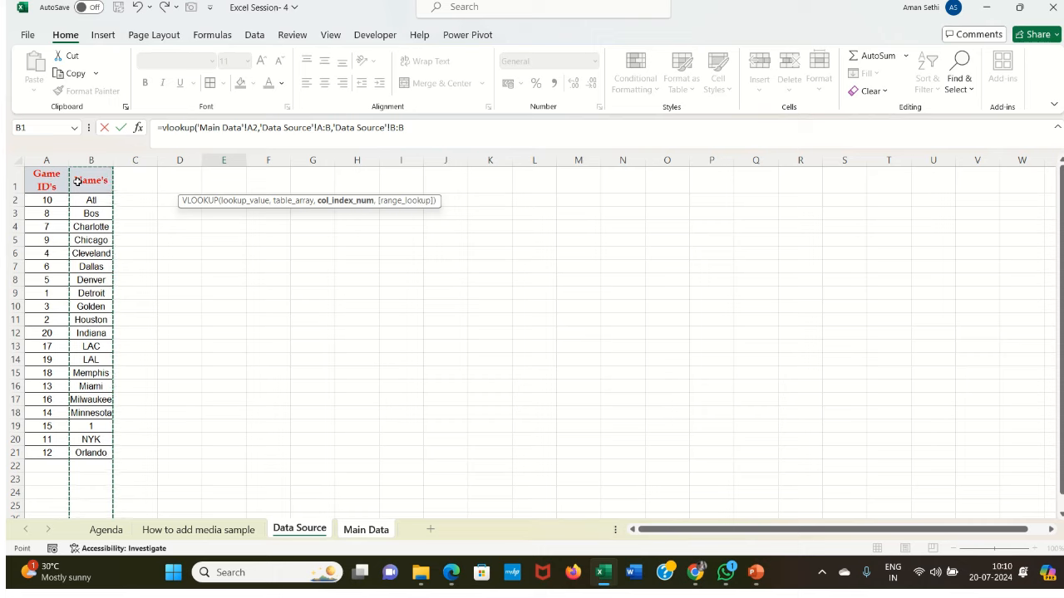
pyautogui.click(47, 160)
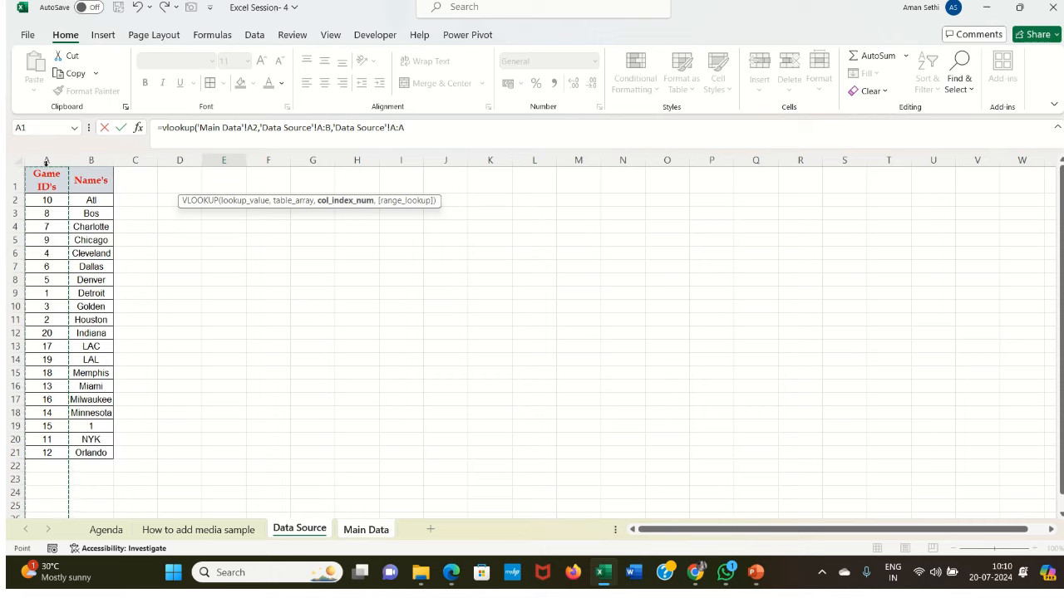
pyautogui.click(45, 159)
pyautogui.click(92, 159)
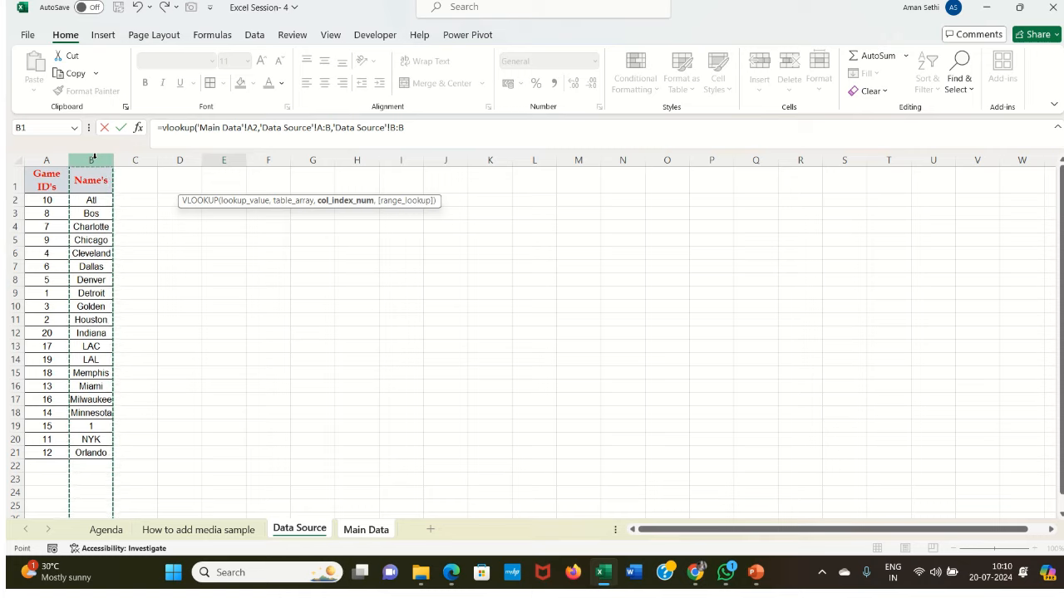
pyautogui.click(40, 156)
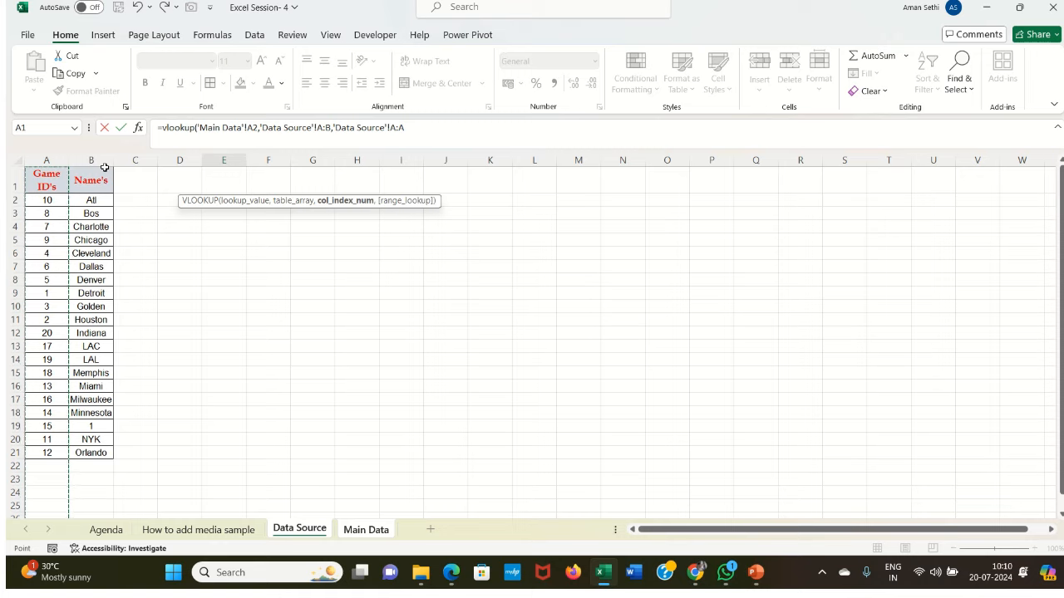
pyautogui.click(101, 159)
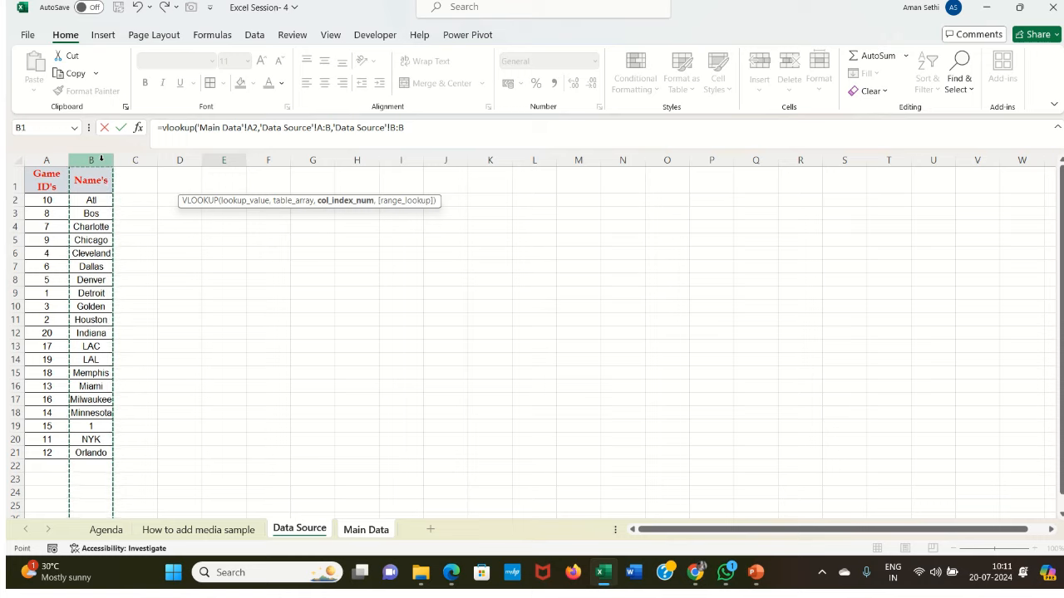
pyautogui.click(50, 159)
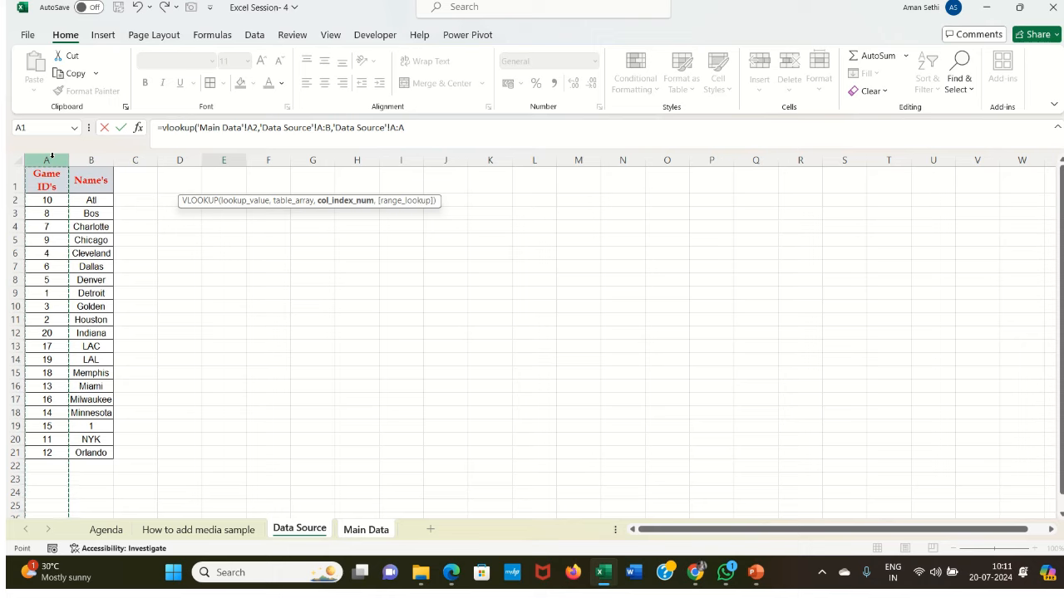
pyautogui.click(89, 159)
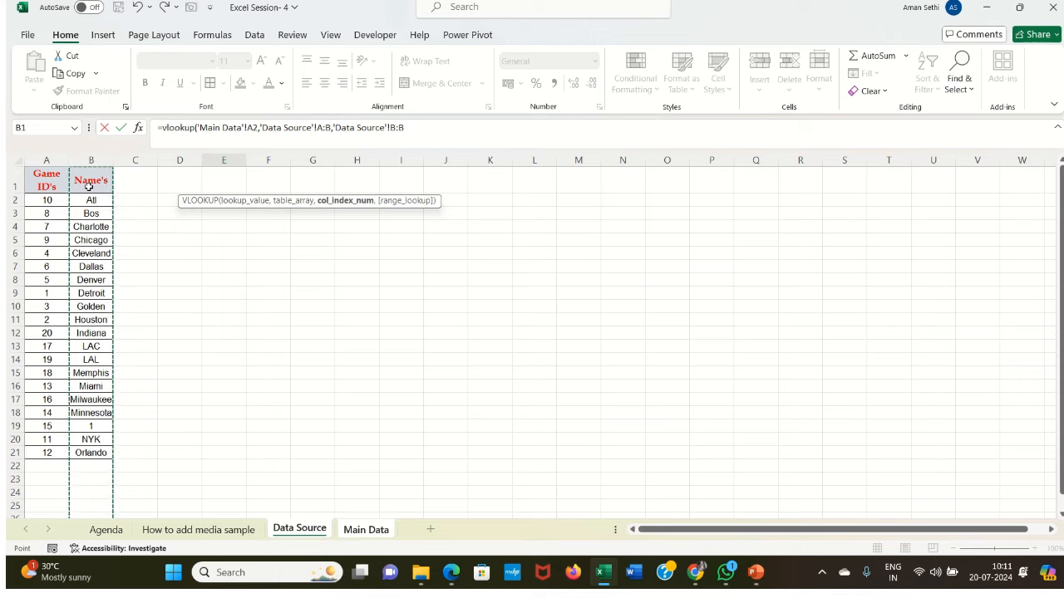
pyautogui.click(36, 155)
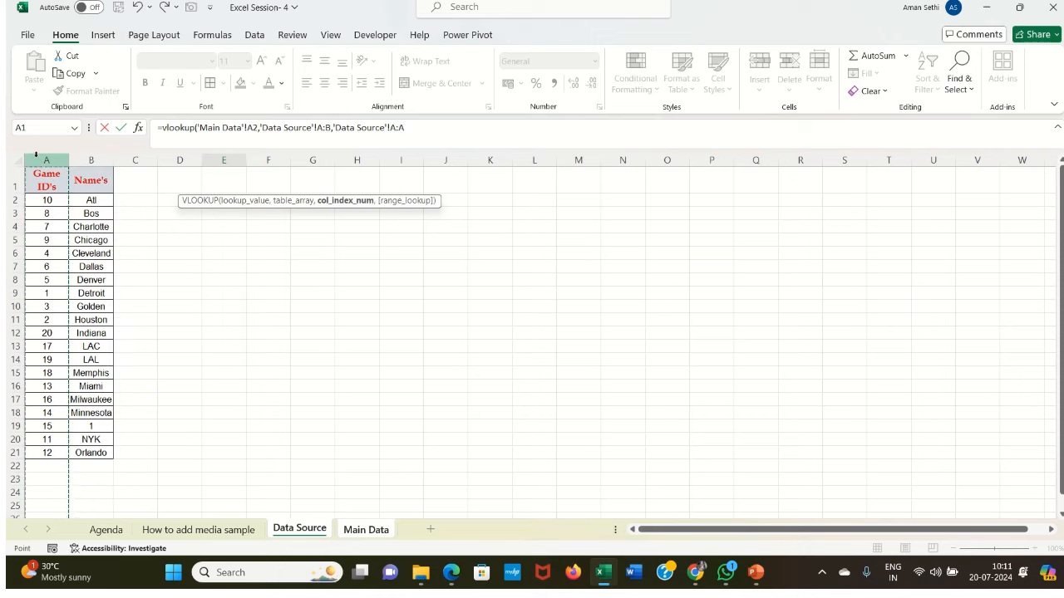
# - Compare the Game ID's values A2:A21 with the Name's values B2:B21 in Data Source, marking single cells, ranges and whole columns
pyautogui.click(53, 210)
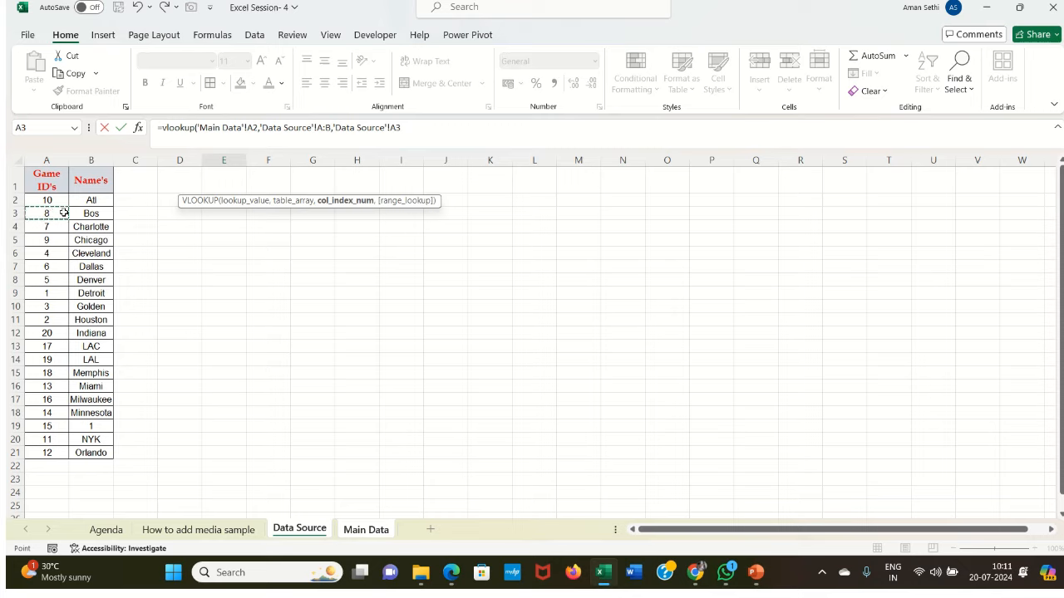
pyautogui.click(75, 235)
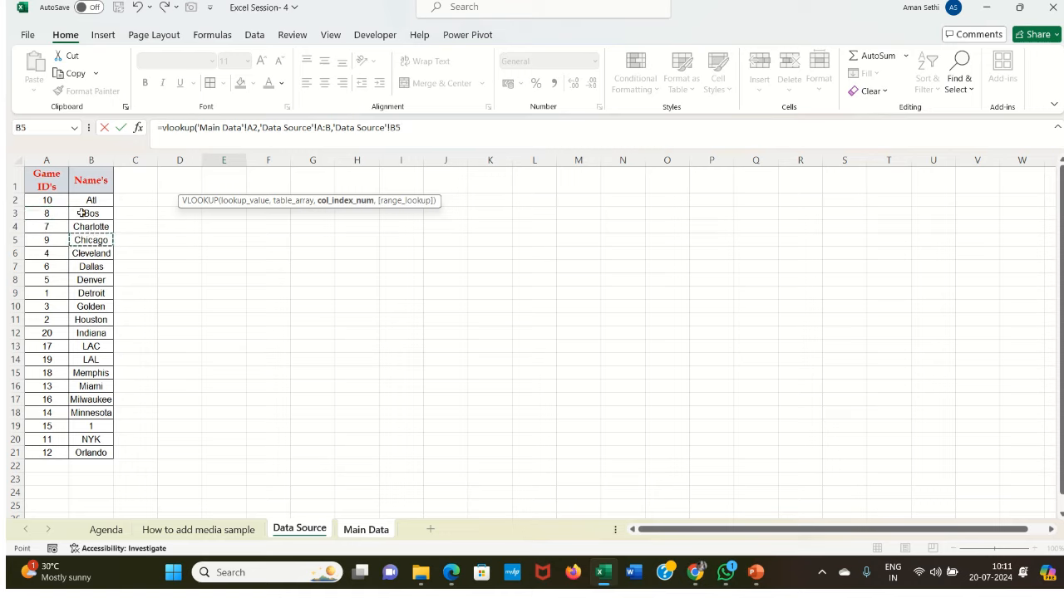
pyautogui.click(91, 202)
pyautogui.moveTo(88, 202); pyautogui.dragTo(87, 452)
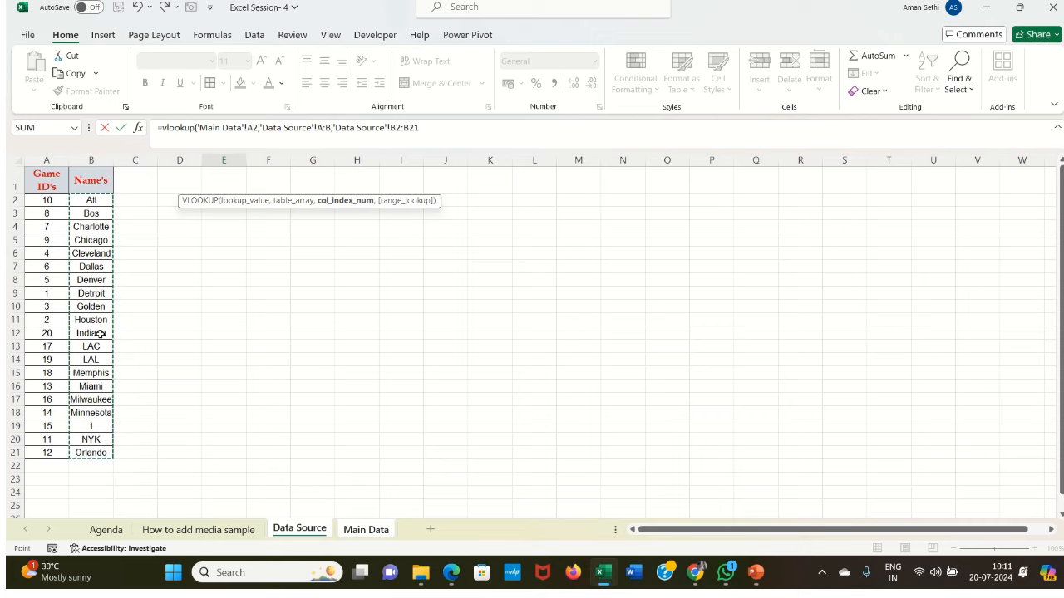
pyautogui.moveTo(46, 200); pyautogui.dragTo(49, 453)
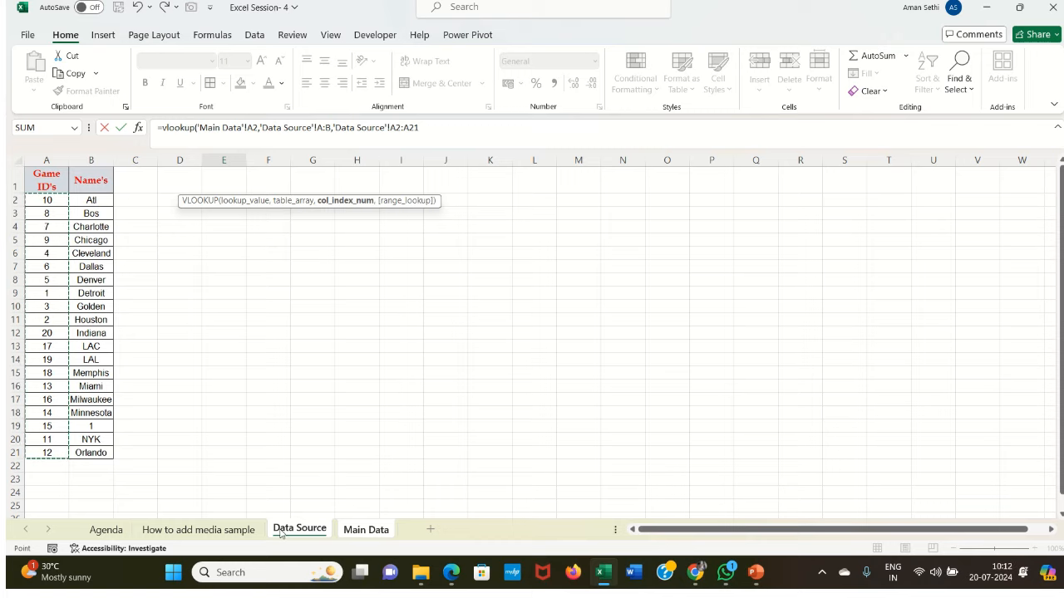
pyautogui.click(366, 531)
pyautogui.click(314, 534)
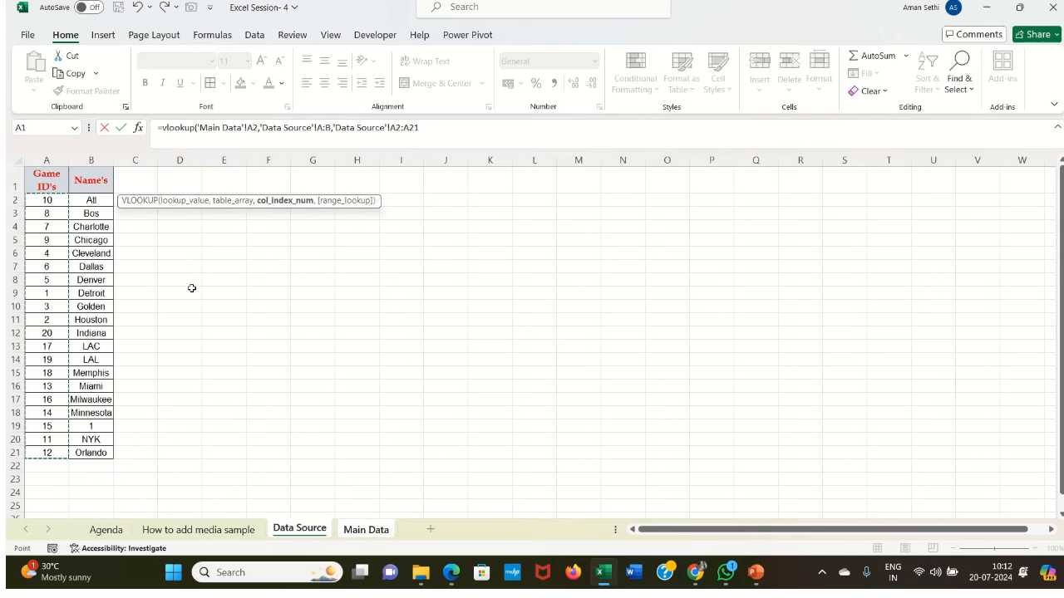
pyautogui.click(48, 188)
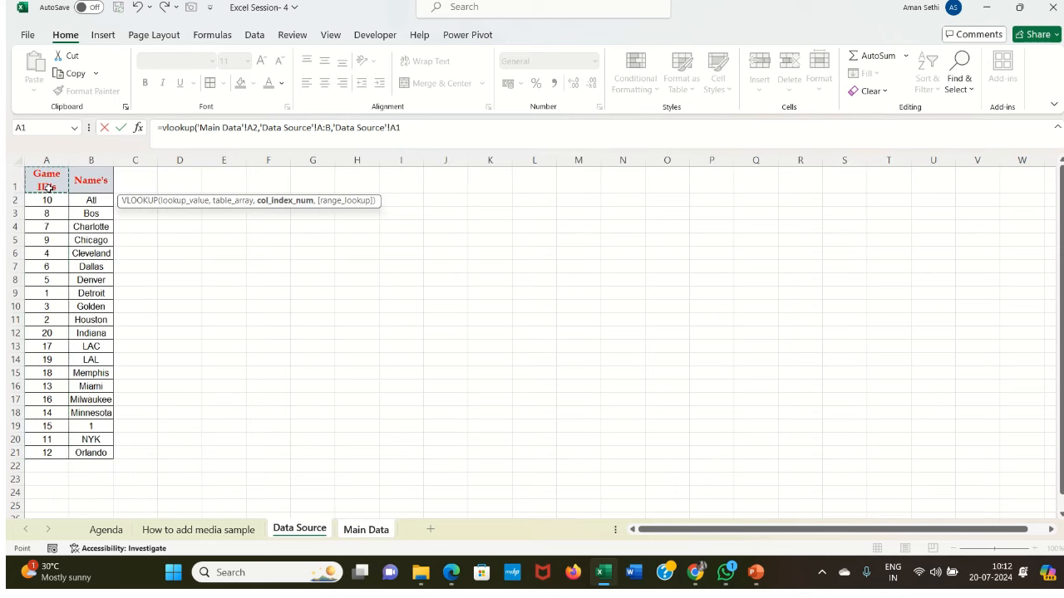
pyautogui.click(97, 158)
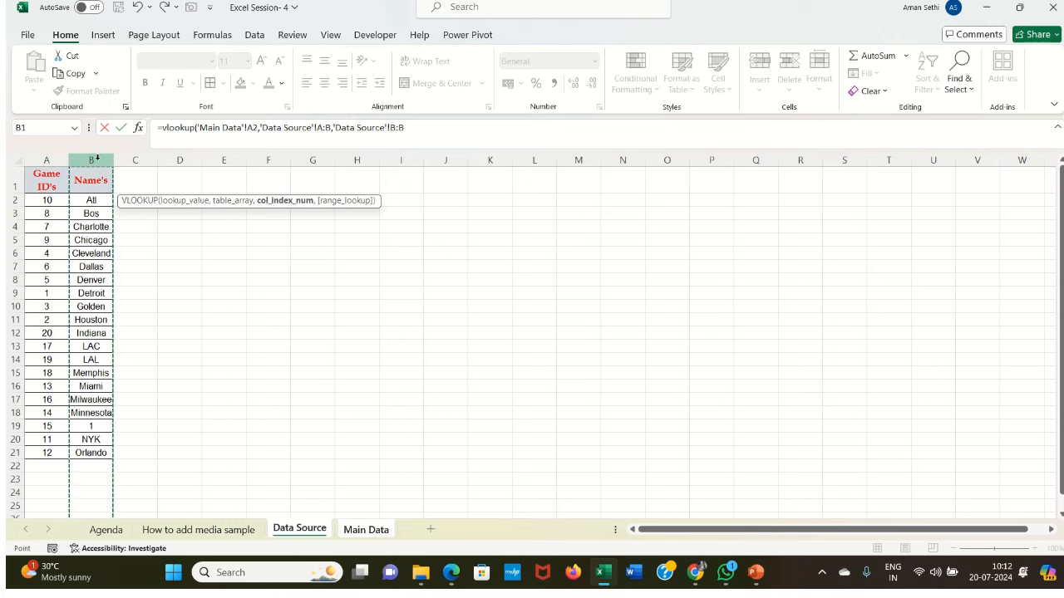
pyautogui.click(48, 158)
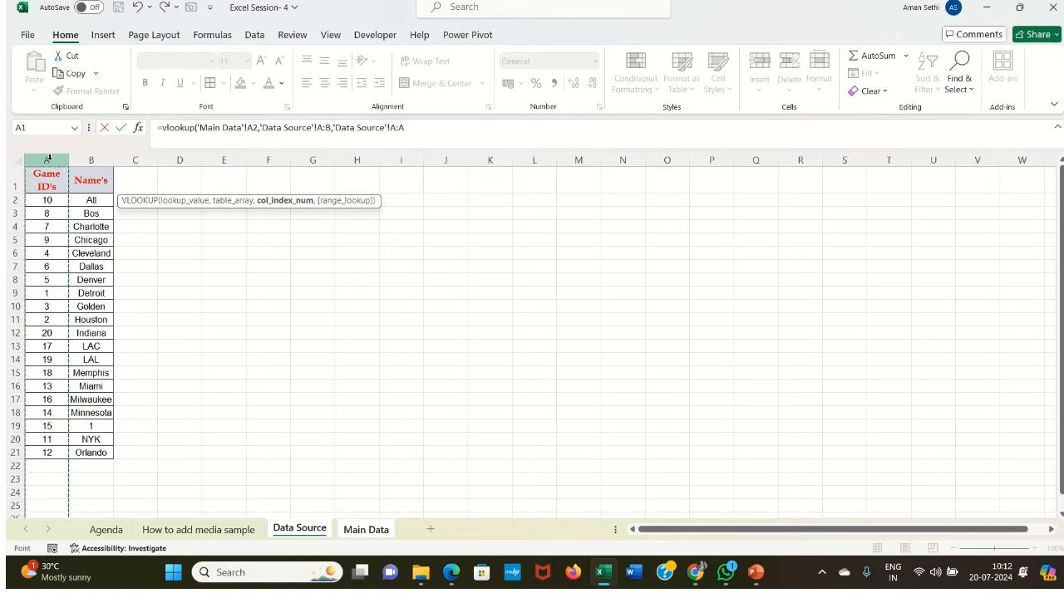
pyautogui.click(74, 197)
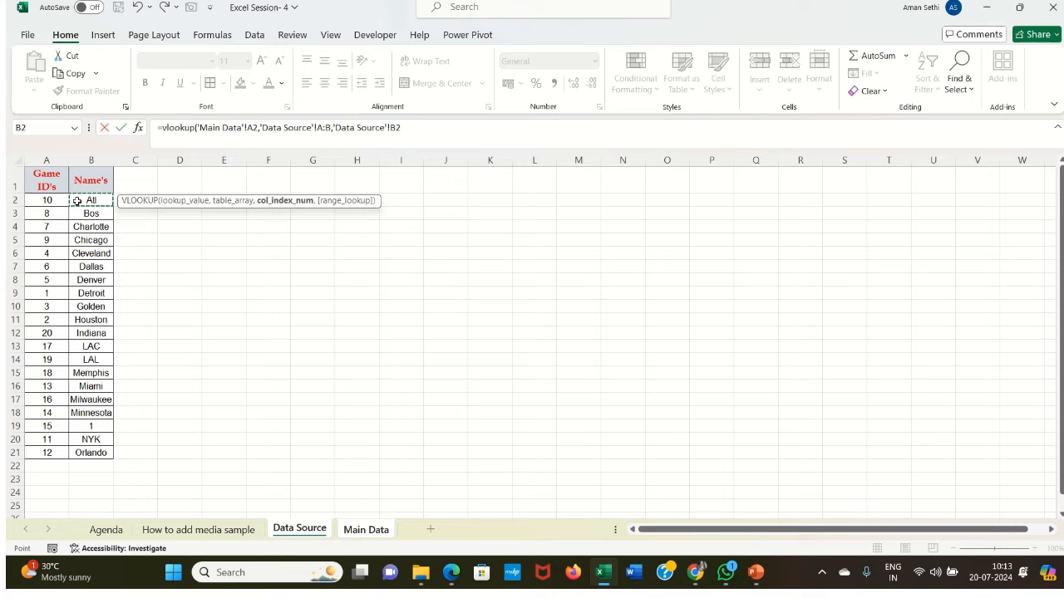
pyautogui.click(83, 216)
pyautogui.click(46, 199)
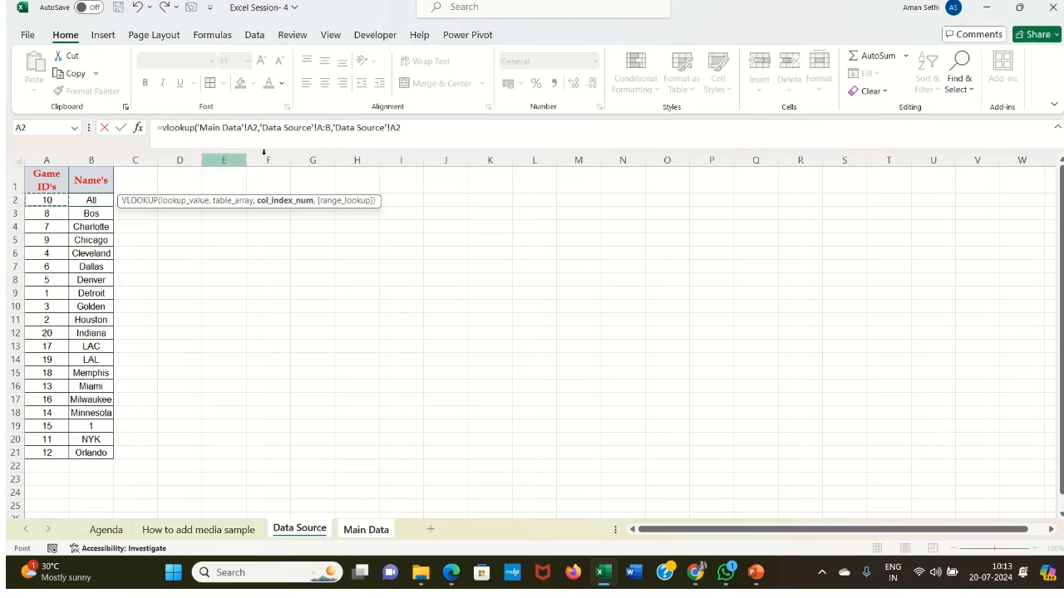
# - Replace everything after the lookup value in the VLOOKUP formula with columns A:B of Data Source as table array
pyautogui.moveTo(403, 128); pyautogui.dragTo(260, 131)
pyautogui.press('BackSpace')
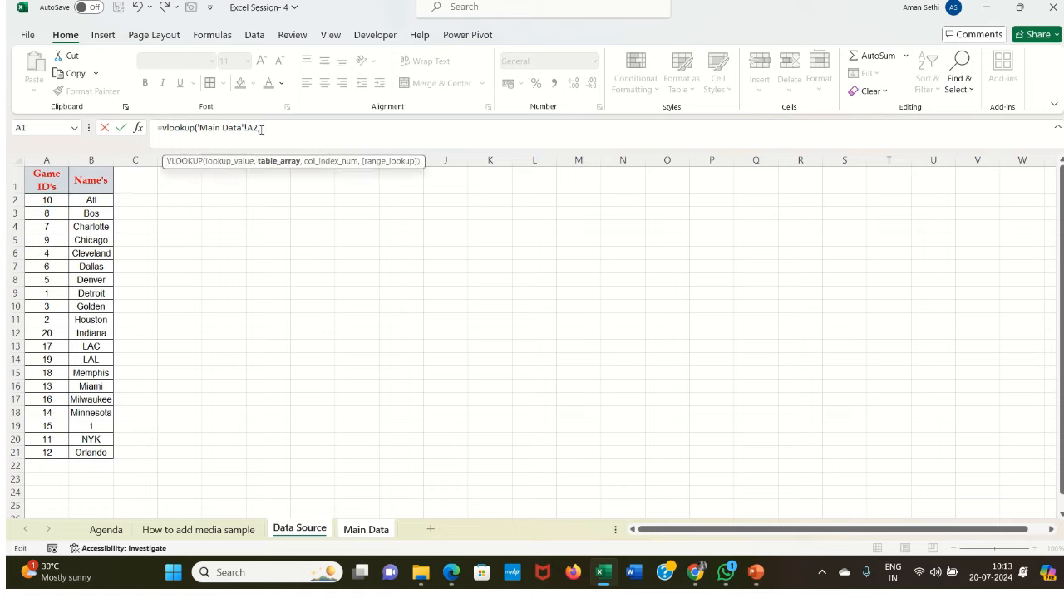
pyautogui.moveTo(46, 159); pyautogui.dragTo(75, 160)
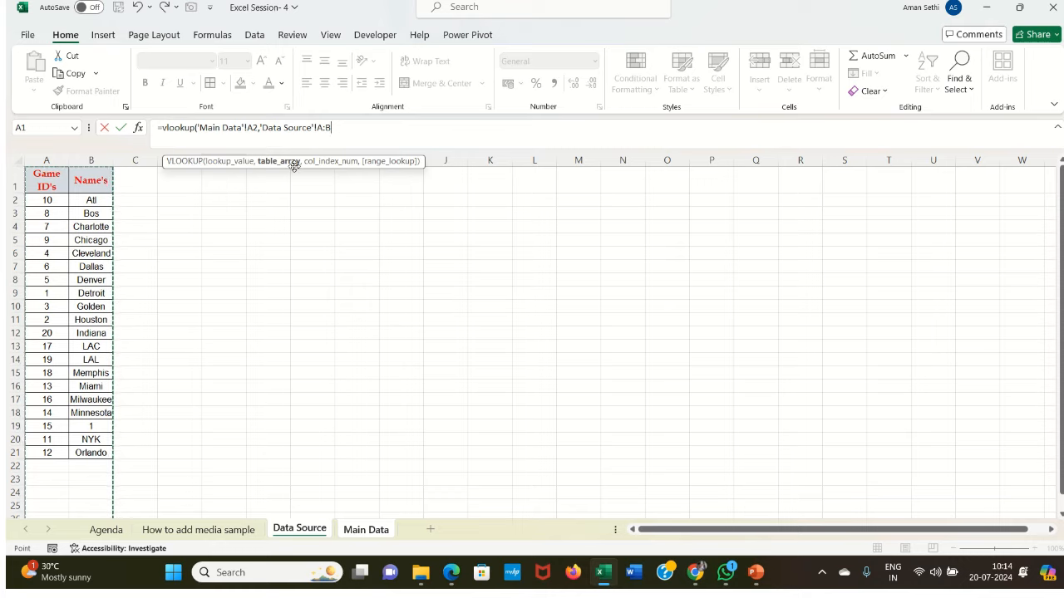
pyautogui.write(',')
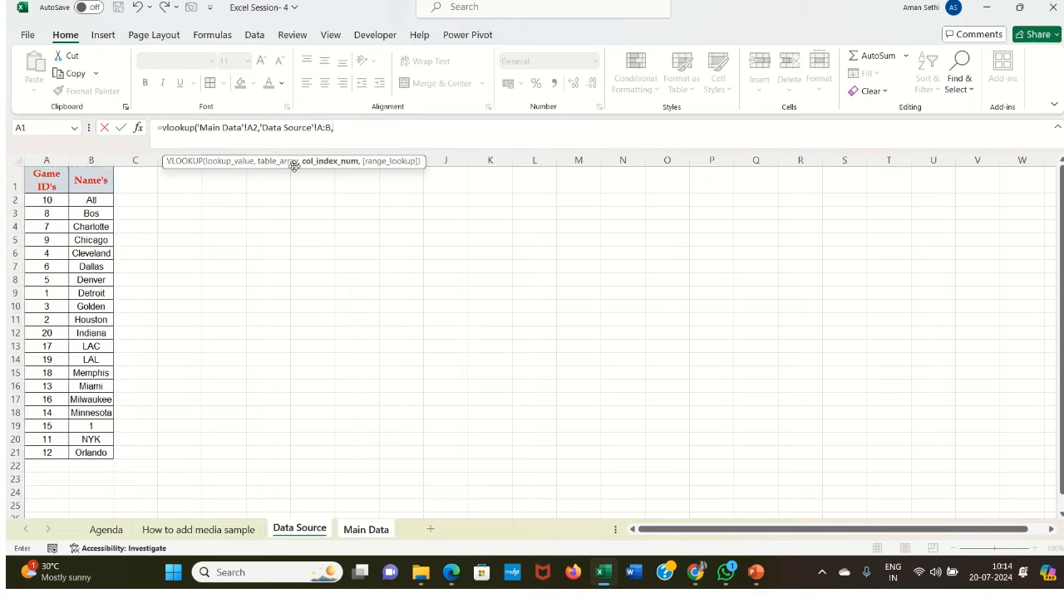
pyautogui.press('BackSpace')
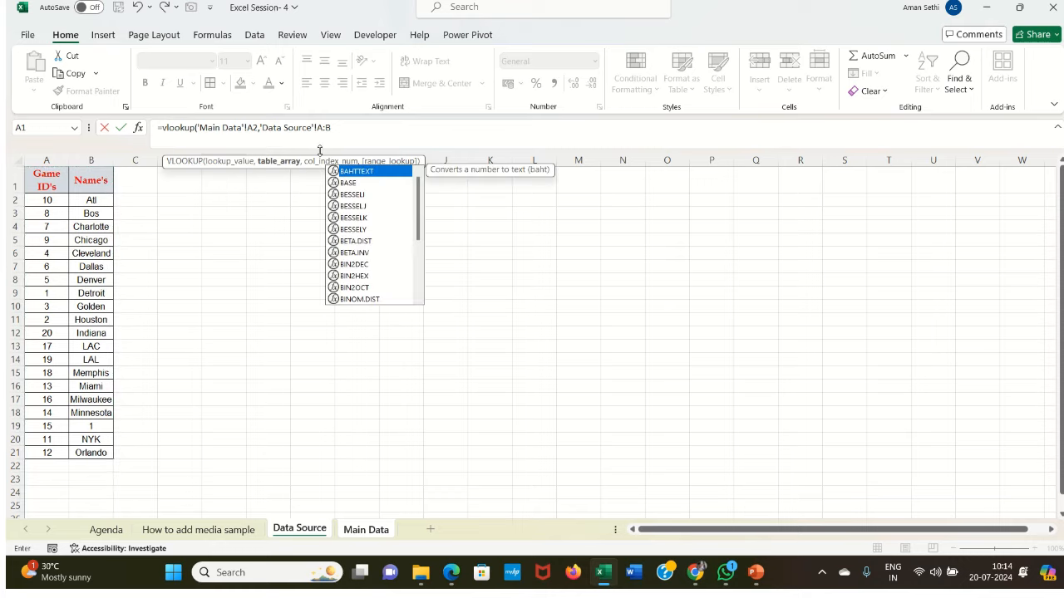
# - Try to enter the VLOOKUP in E2 of Main Data with only the lookup value and table array
pyautogui.press('Return')
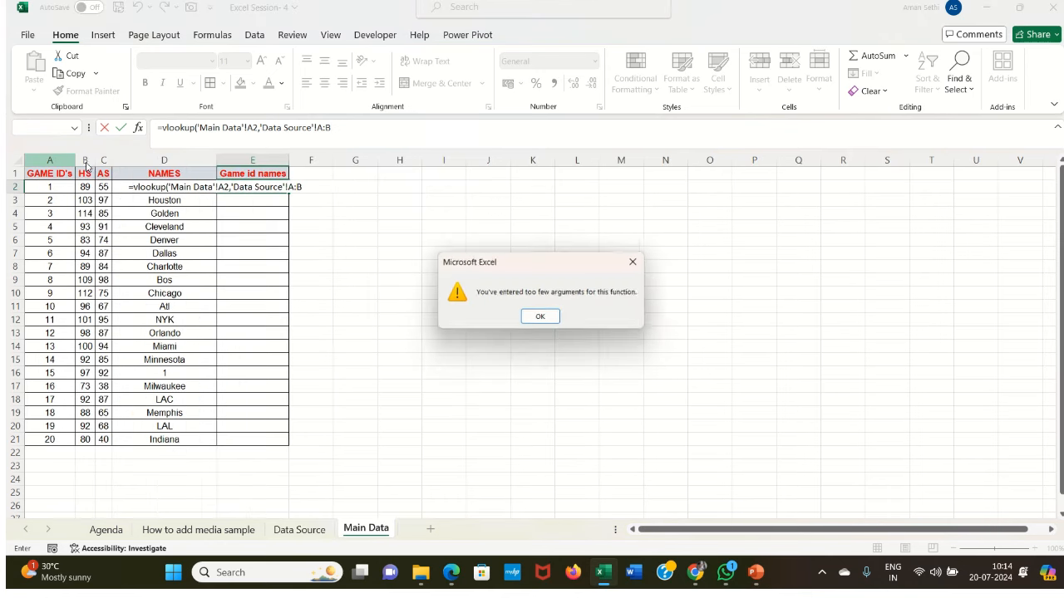
pyautogui.click(637, 262)
pyautogui.click(306, 187)
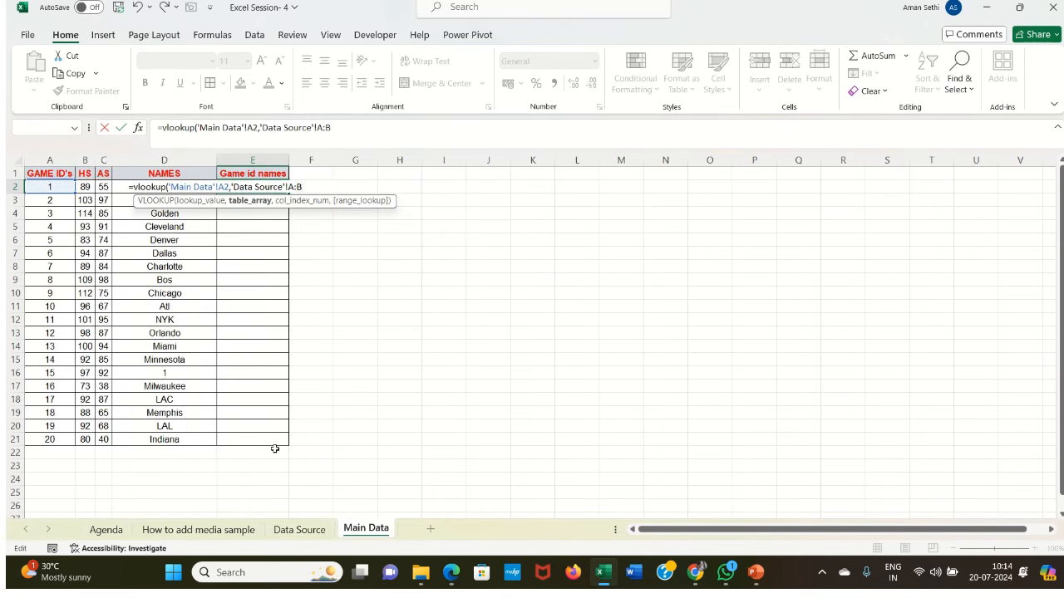
pyautogui.press('Return')
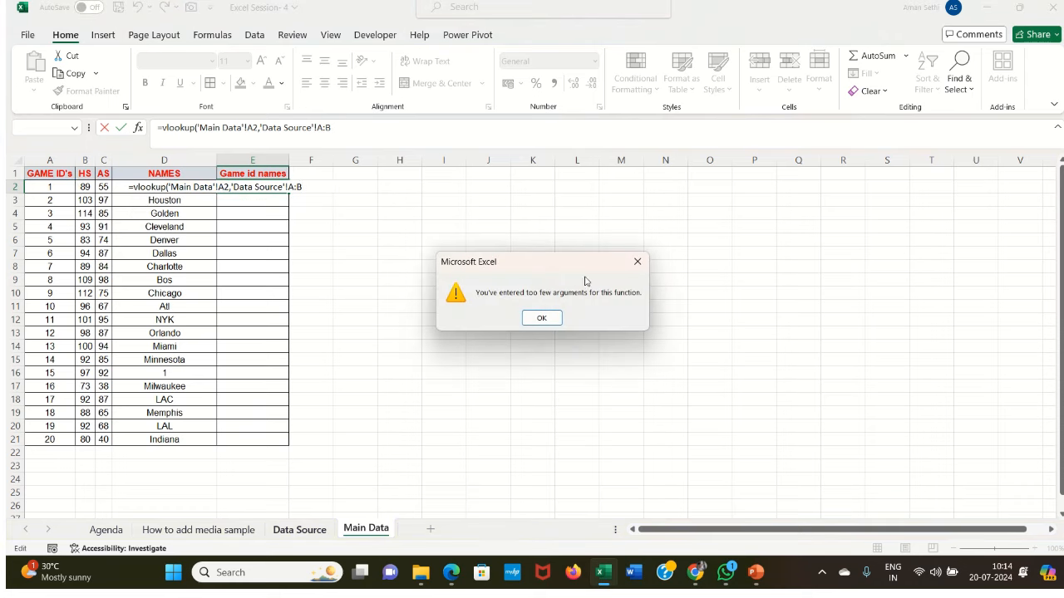
pyautogui.click(637, 262)
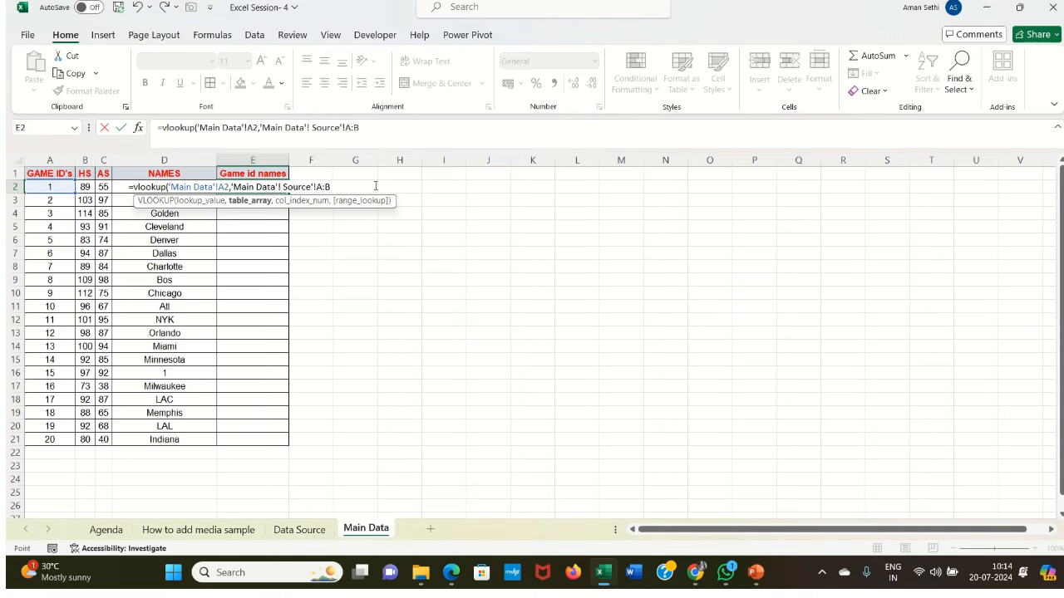
# - Clear the faulty table array after A2 in the E2 formula and set it to columns A:B of Data Source
pyautogui.moveTo(375, 185); pyautogui.dragTo(230, 191)
pyautogui.press('BackSpace')
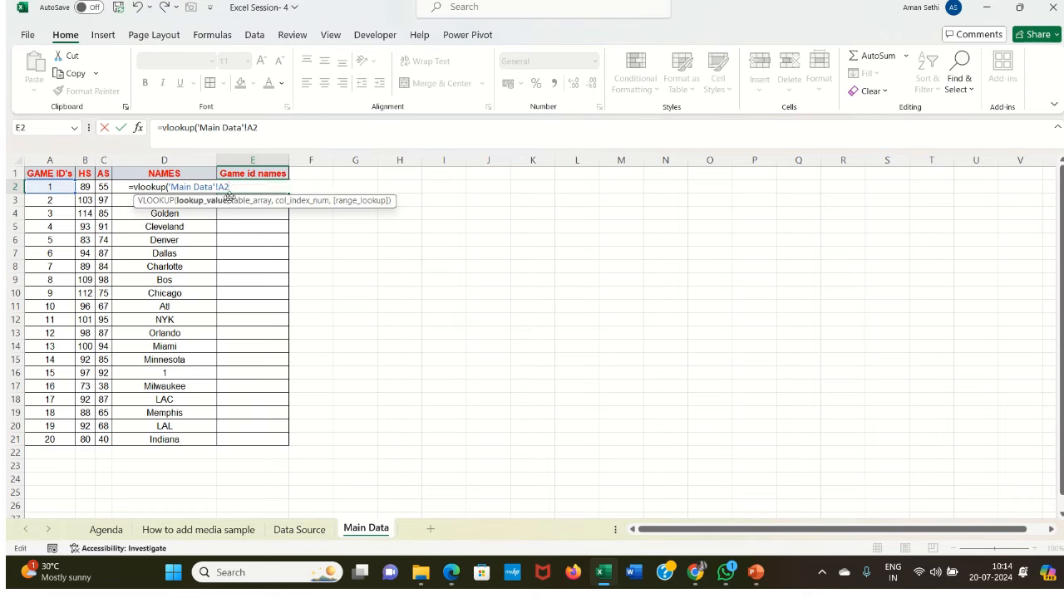
pyautogui.write(',')
pyautogui.click(293, 530)
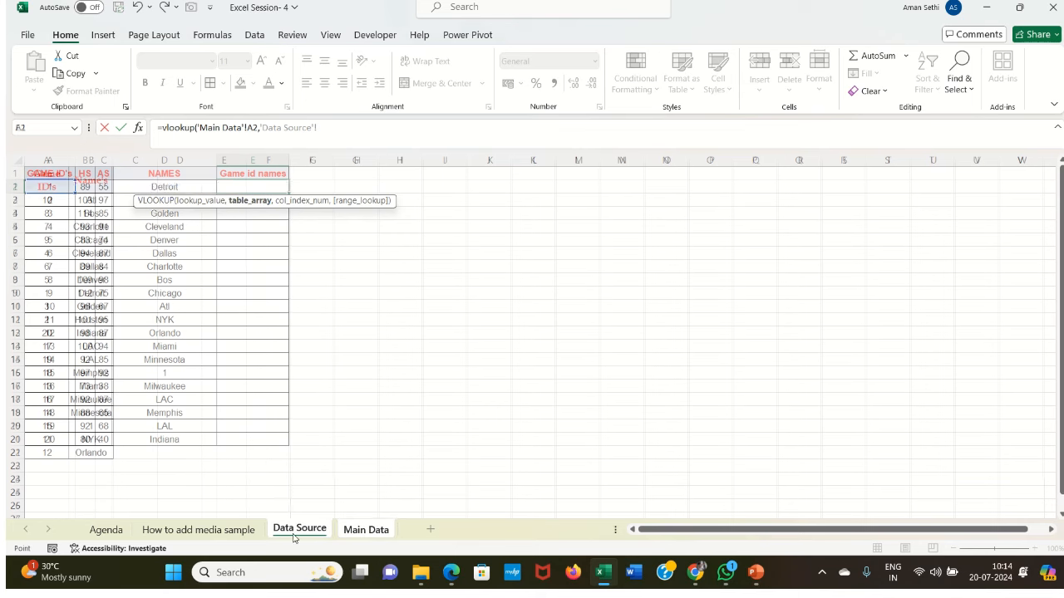
pyautogui.click(65, 158)
pyautogui.moveTo(65, 158); pyautogui.dragTo(89, 158)
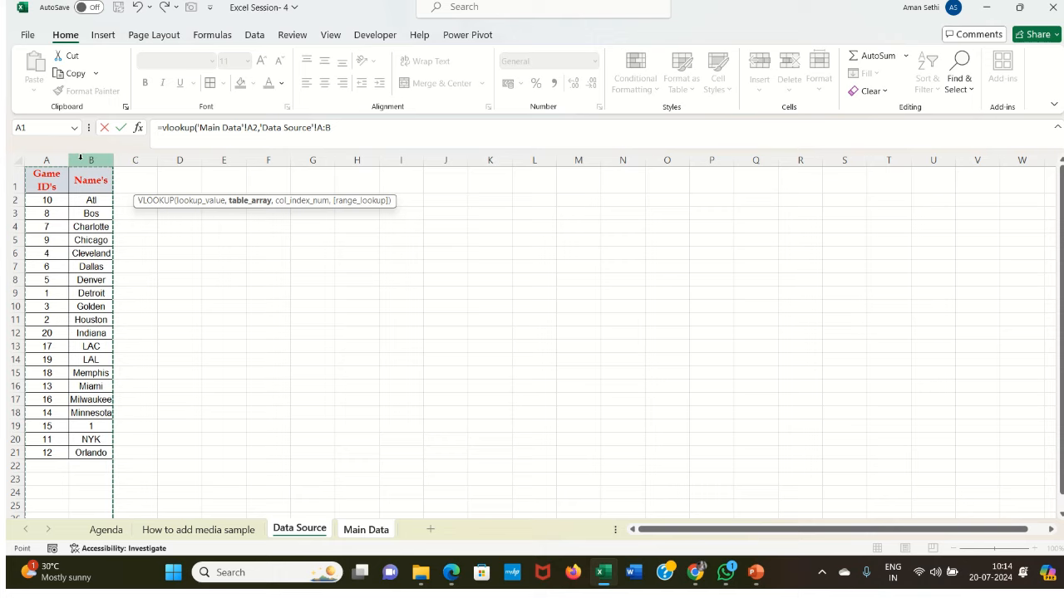
# - Try the cell range A1:B21 as table array and return the argument to columns A:B of Data Source
pyautogui.moveTo(57, 172); pyautogui.dragTo(86, 454)
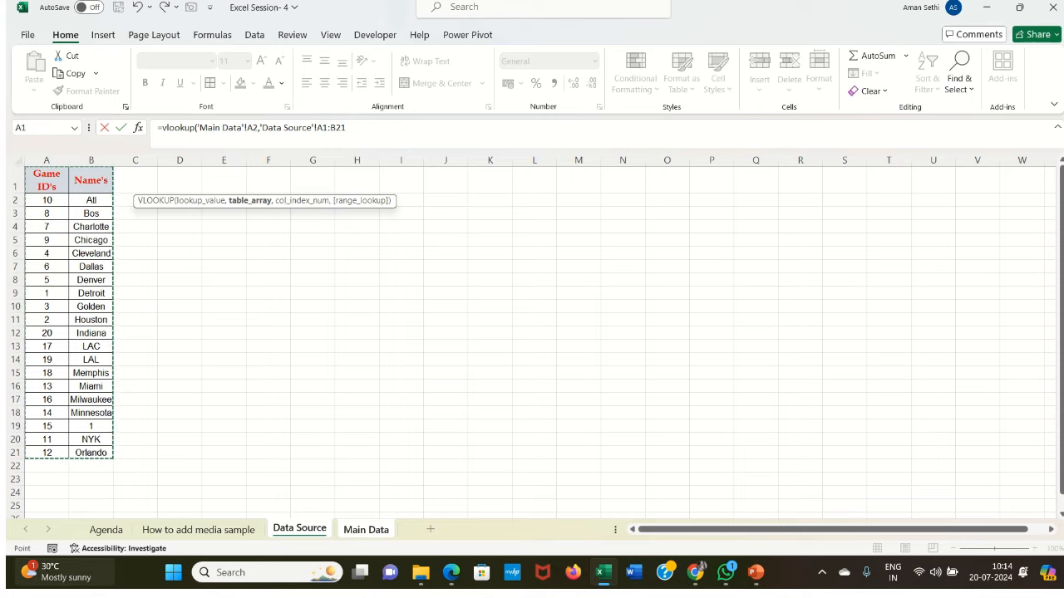
pyautogui.moveTo(95, 586)
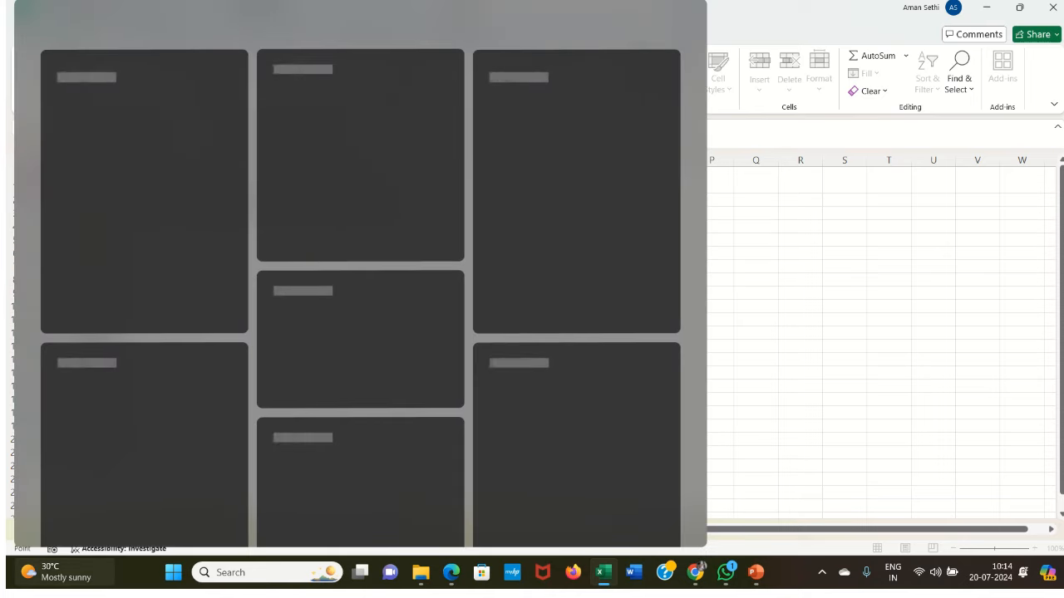
pyautogui.click(768, 332)
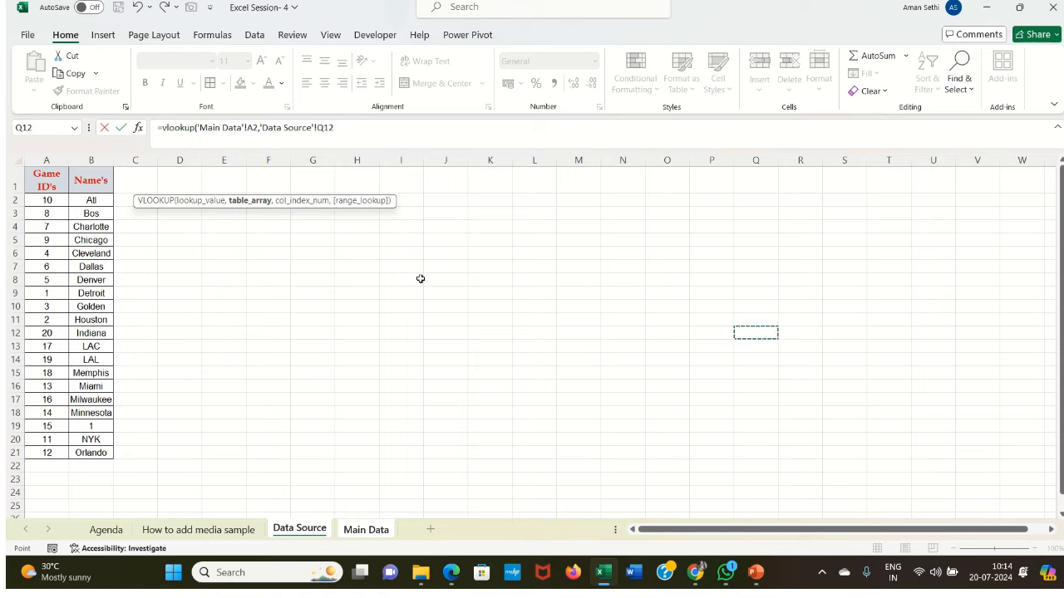
pyautogui.click(57, 161)
pyautogui.moveTo(57, 161); pyautogui.dragTo(80, 159)
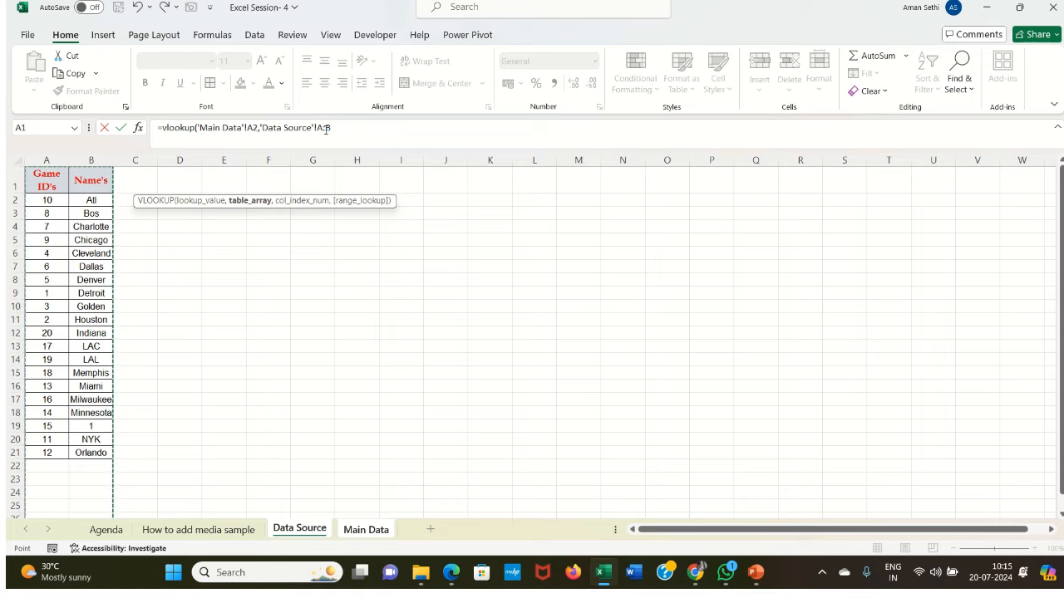
# - Continue the VLOOKUP formula past the Data Source A:B table array to its column index argument
pyautogui.click(349, 126)
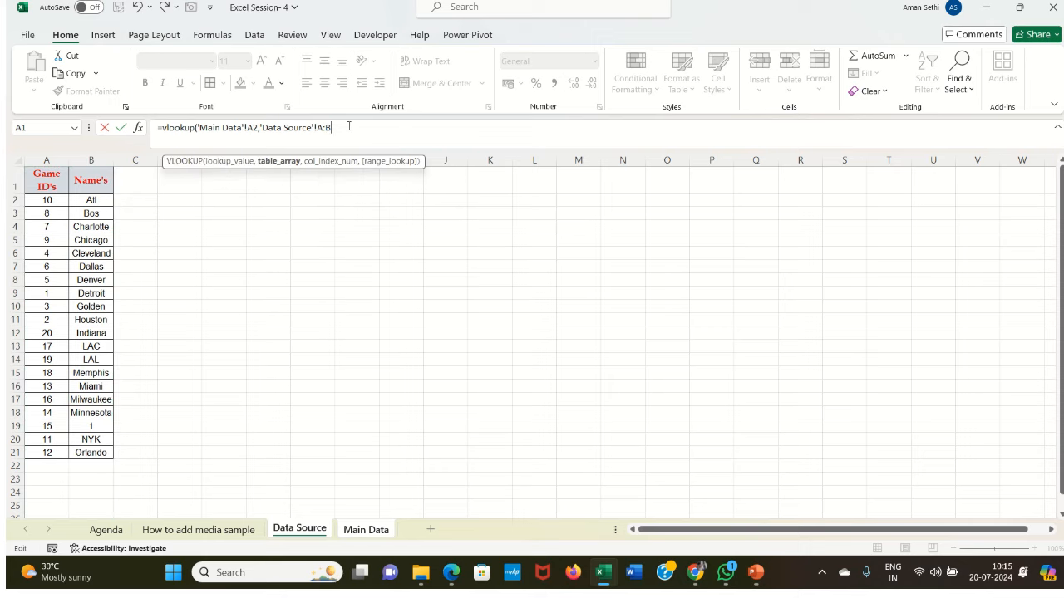
pyautogui.write(',')
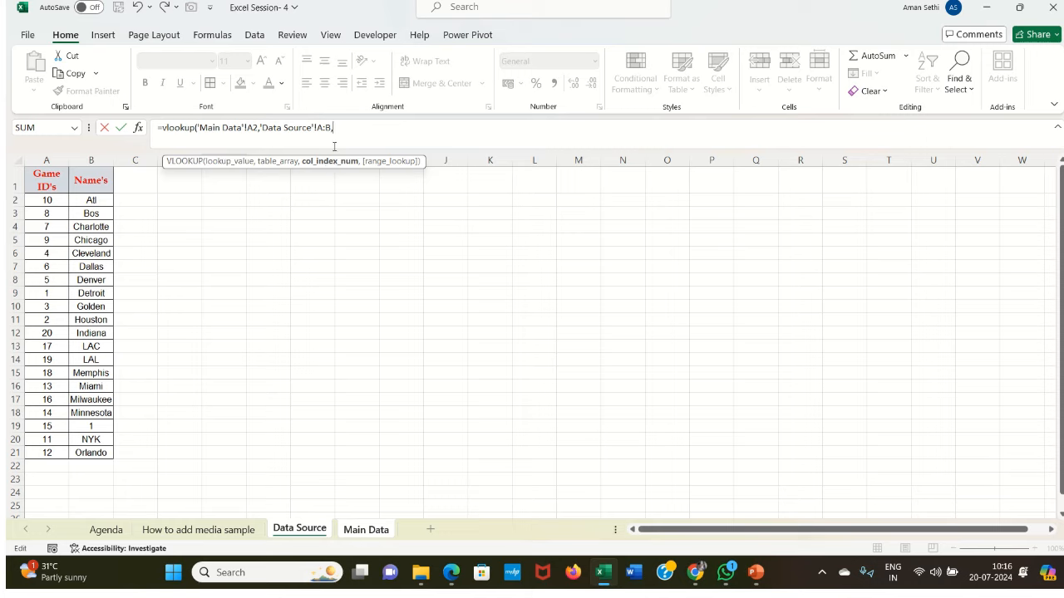
# - Try column B of Data Source followed by 2 as the column index entry and clear it from the formula
pyautogui.click(88, 157)
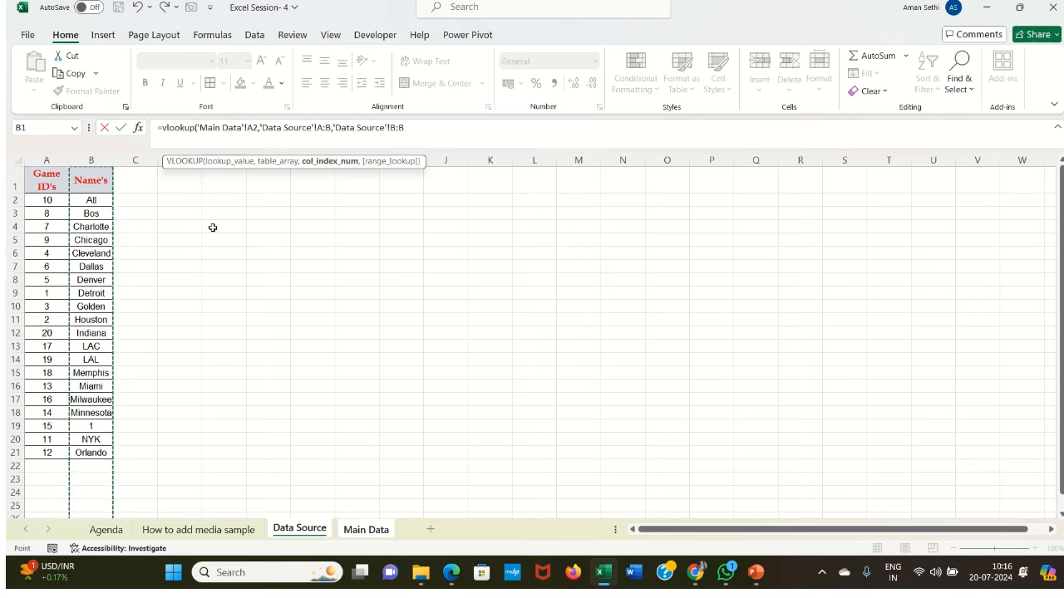
pyautogui.click(418, 129)
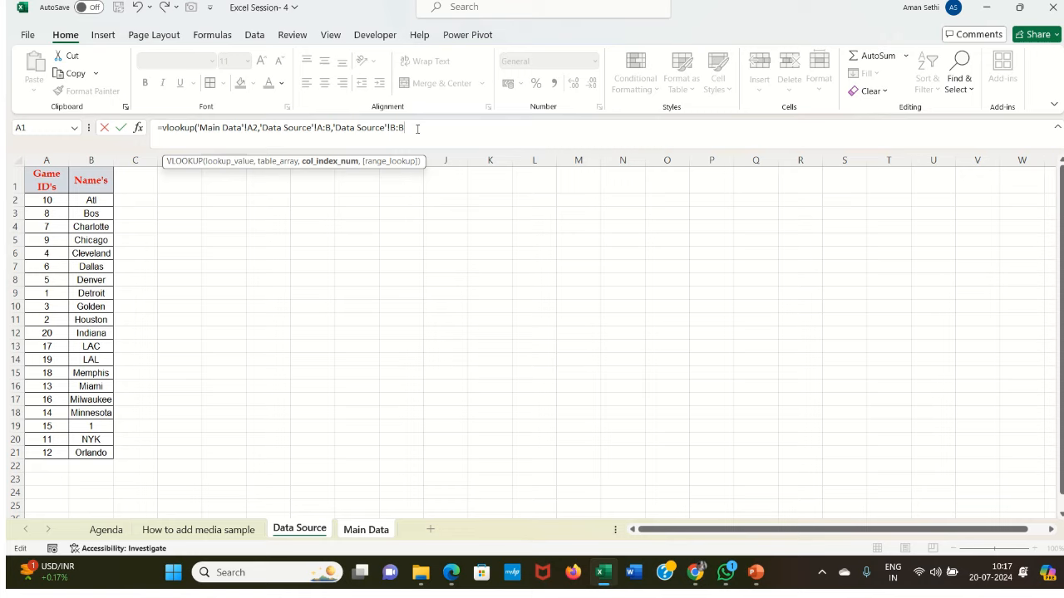
pyautogui.write(',2,')
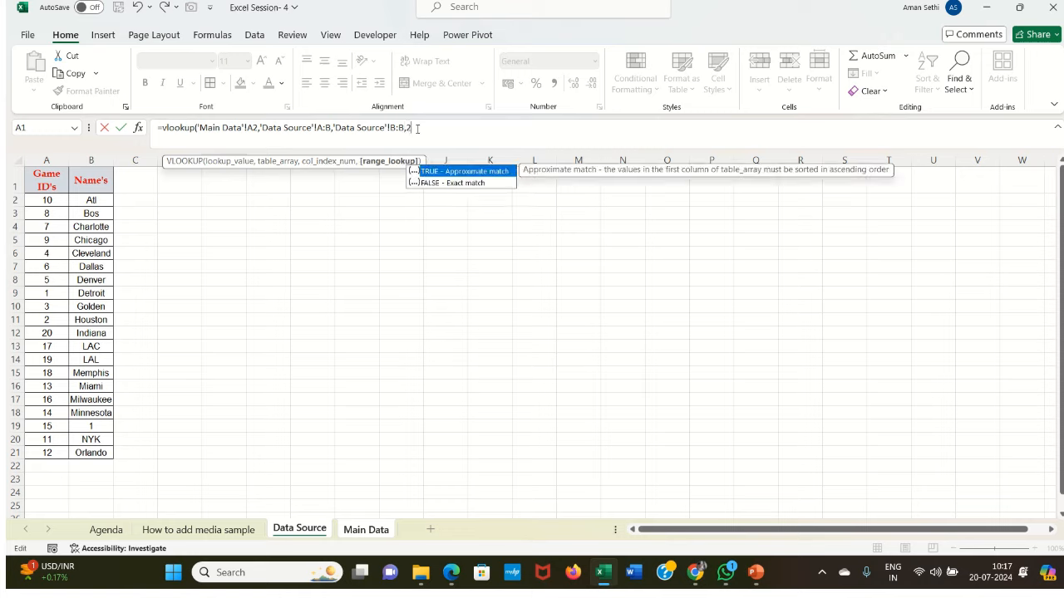
pyautogui.click(418, 129)
pyautogui.moveTo(417, 128); pyautogui.dragTo(333, 129)
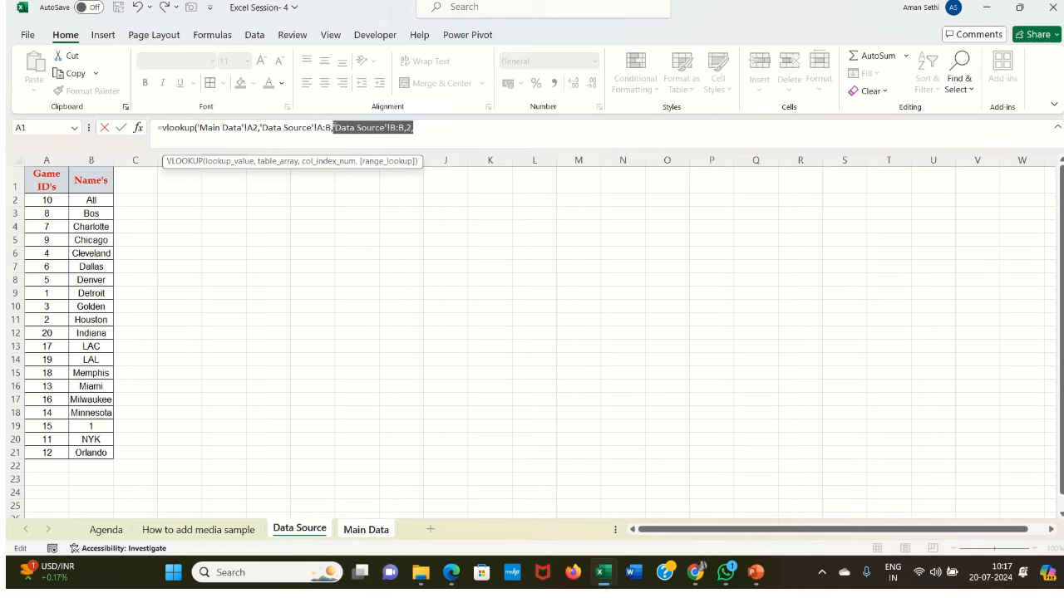
pyautogui.press('BackSpace')
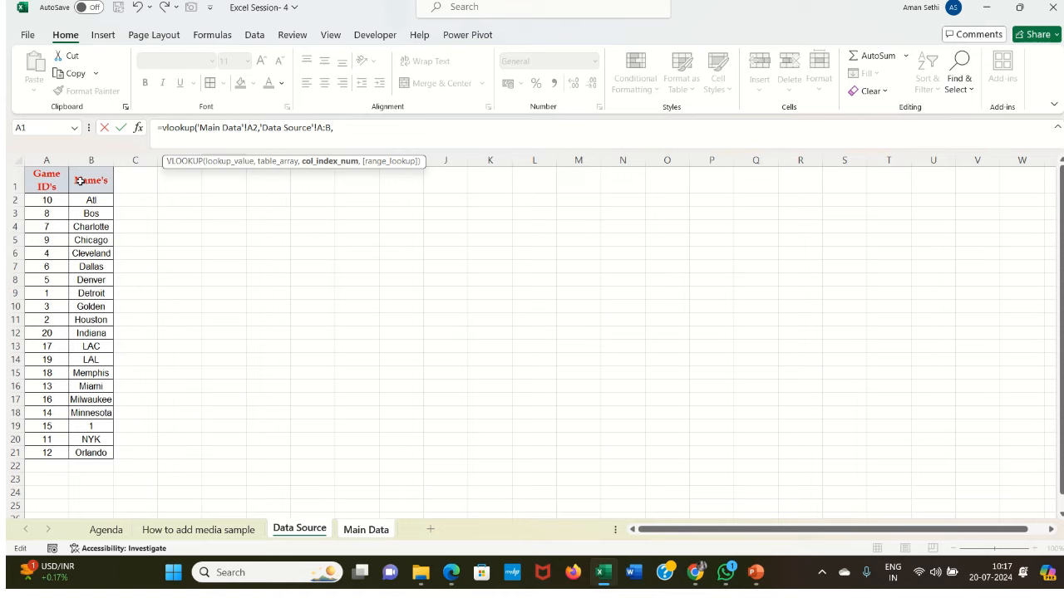
# - Try whole columns A, C and K of Data Source as the column index argument and delete the reference
pyautogui.click(46, 158)
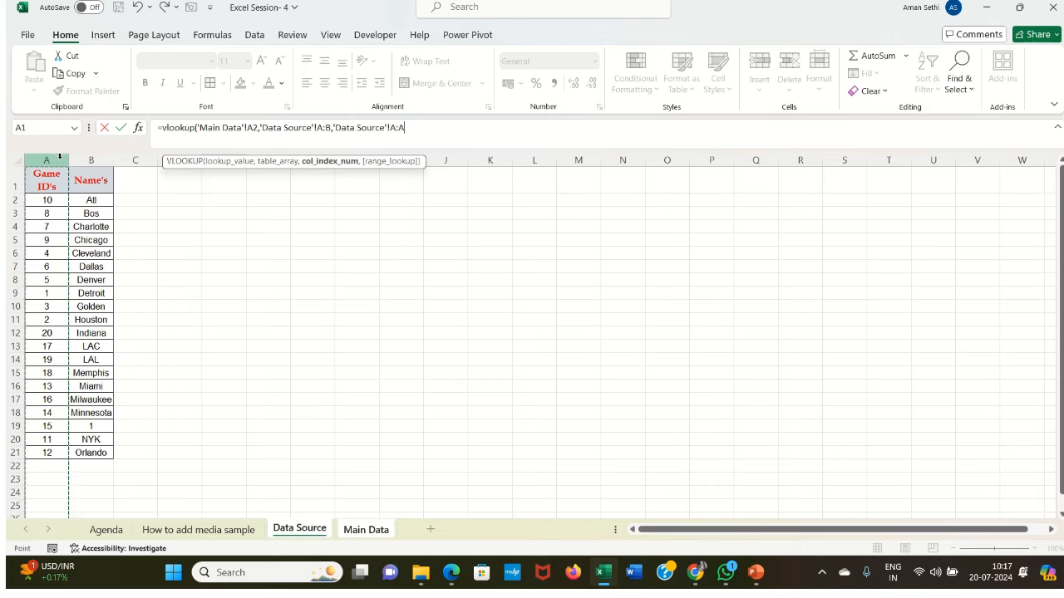
pyautogui.click(89, 158)
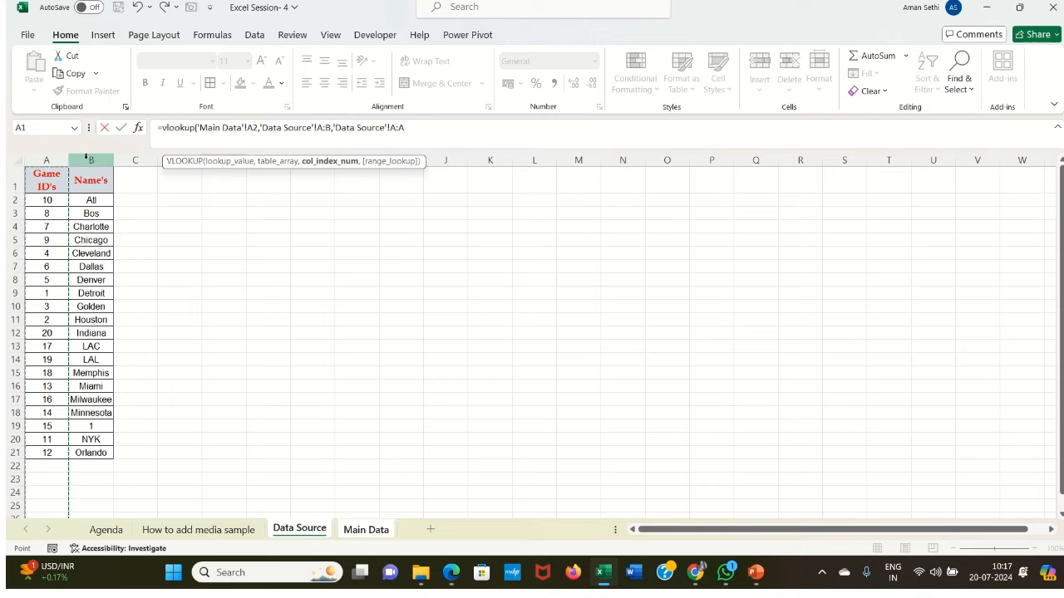
pyautogui.click(134, 160)
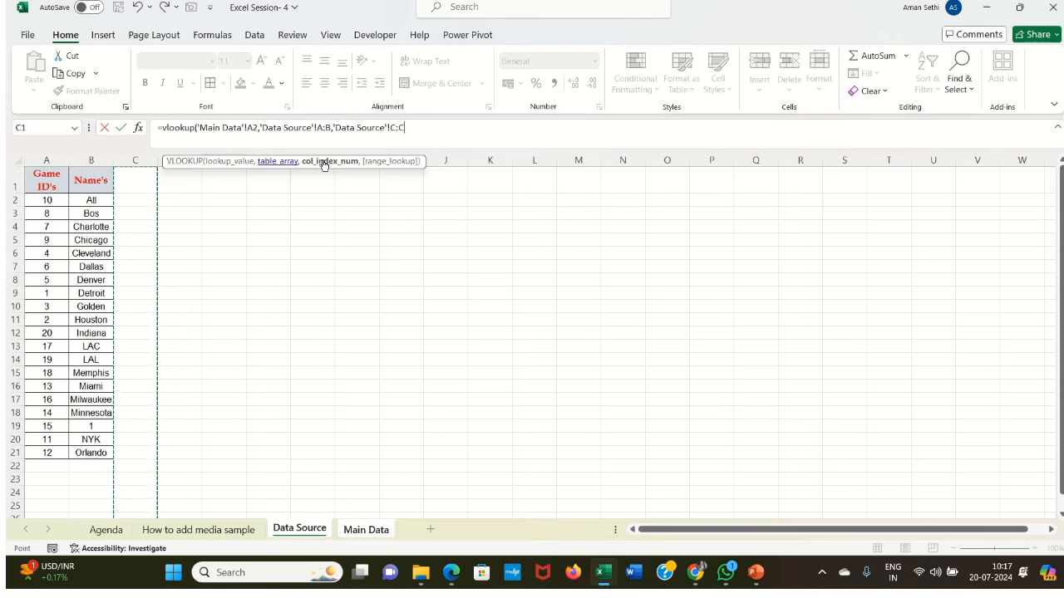
pyautogui.click(488, 160)
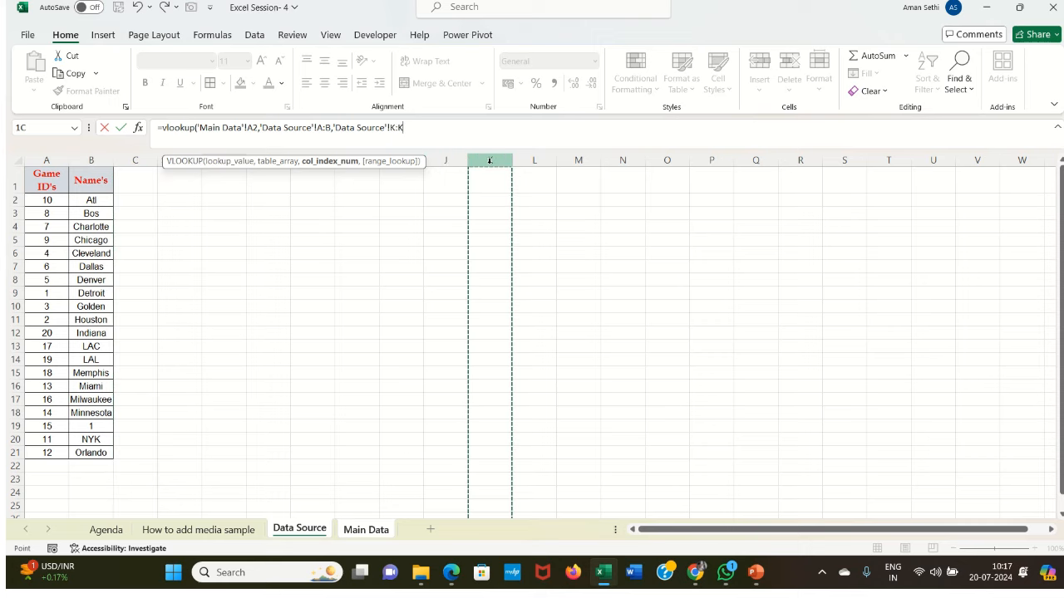
pyautogui.click(93, 160)
pyautogui.click(487, 158)
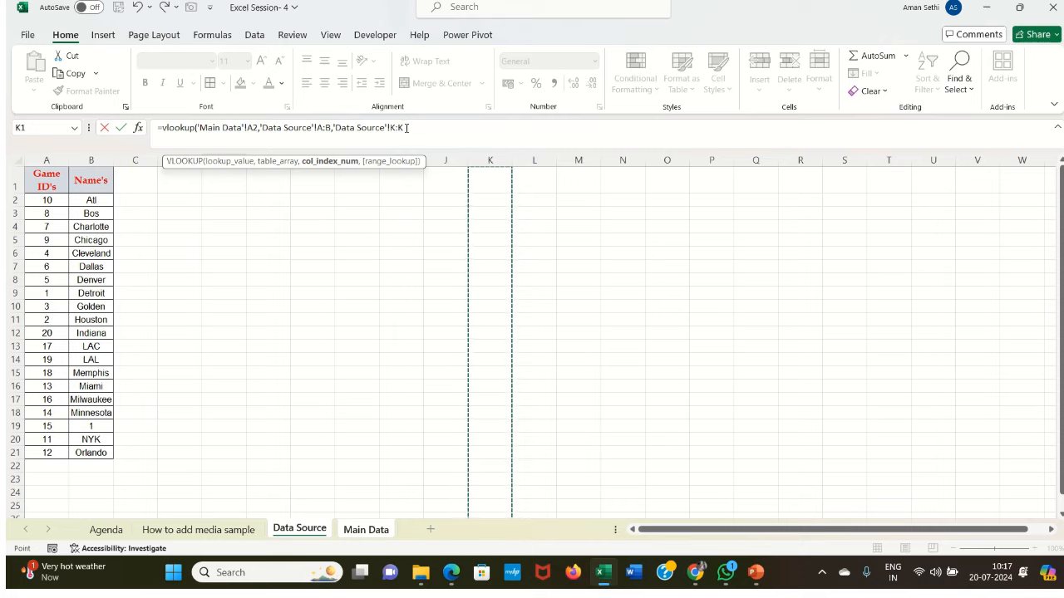
pyautogui.press('BackSpace')
pyautogui.press('BackSpace')
pyautogui.press('BackSpace')
pyautogui.press('BackSpace')
pyautogui.press('BackSpace')
pyautogui.press('BackSpace')
pyautogui.press('BackSpace')
pyautogui.press('BackSpace')
pyautogui.press('BackSpace')
pyautogui.press('BackSpace')
pyautogui.press('BackSpace')
pyautogui.press('BackSpace')
pyautogui.press('BackSpace')
pyautogui.press('BackSpace')
pyautogui.press('BackSpace')
pyautogui.press('BackSpace')
pyautogui.press('BackSpace')
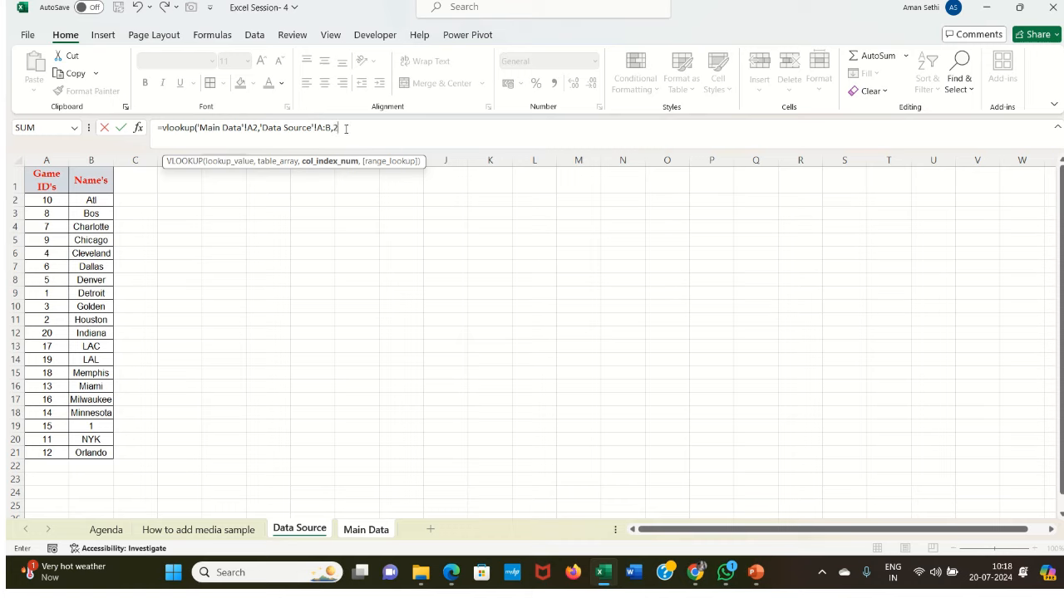
# - Complete the VLOOKUP with column index 2 and range lookup 0, and enter it in E2 of Main Data
pyautogui.write(',')
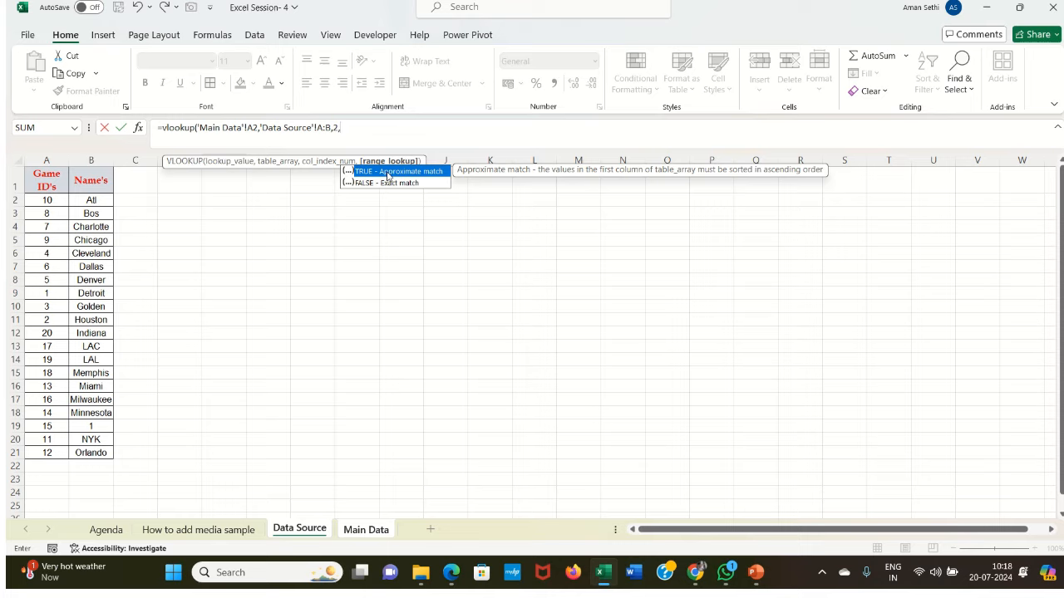
pyautogui.click(375, 184)
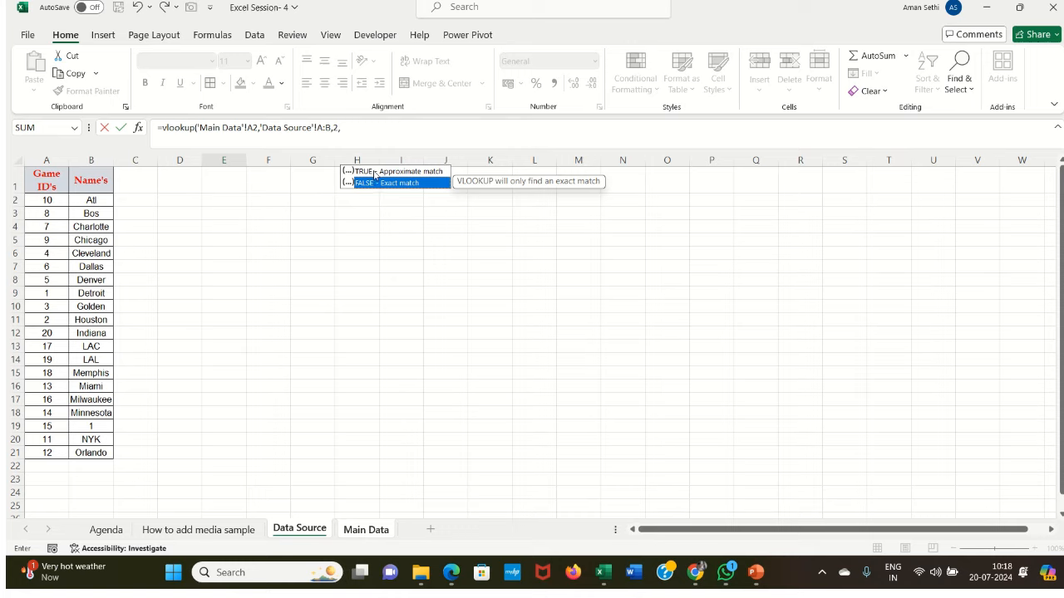
pyautogui.click(375, 172)
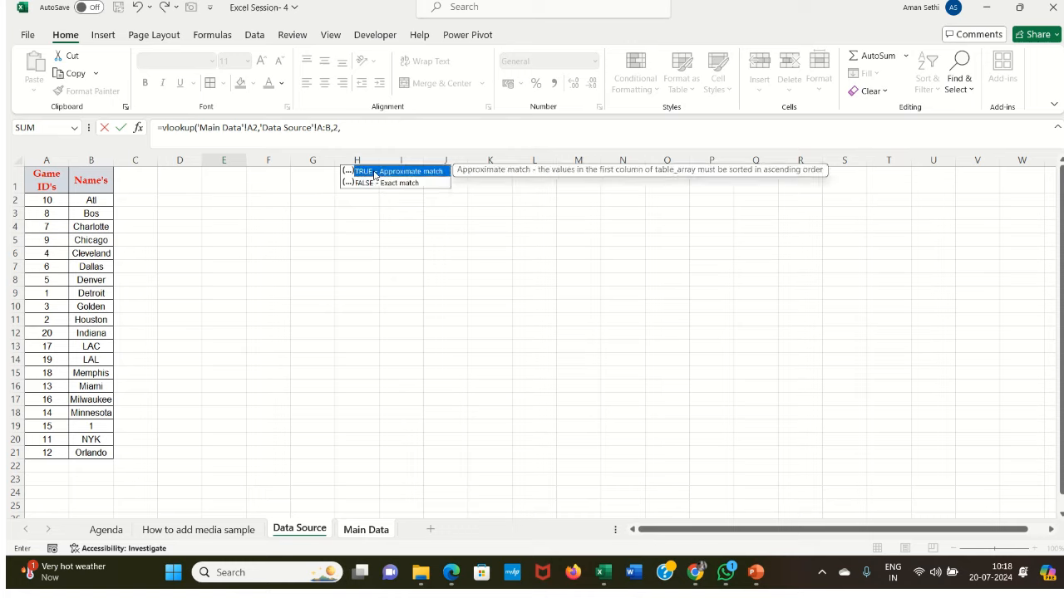
pyautogui.click(348, 129)
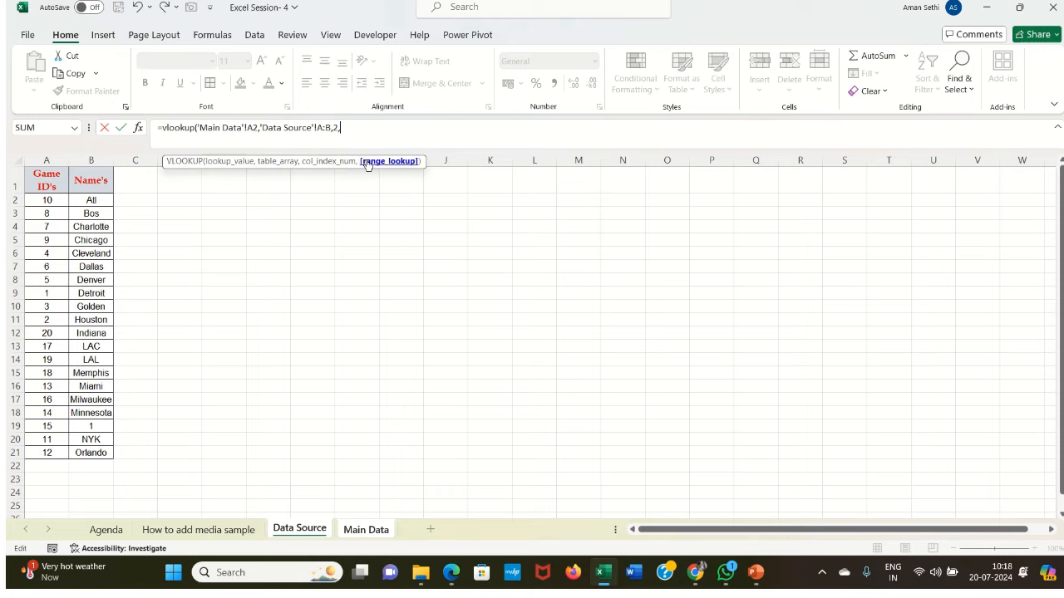
pyautogui.write('1')
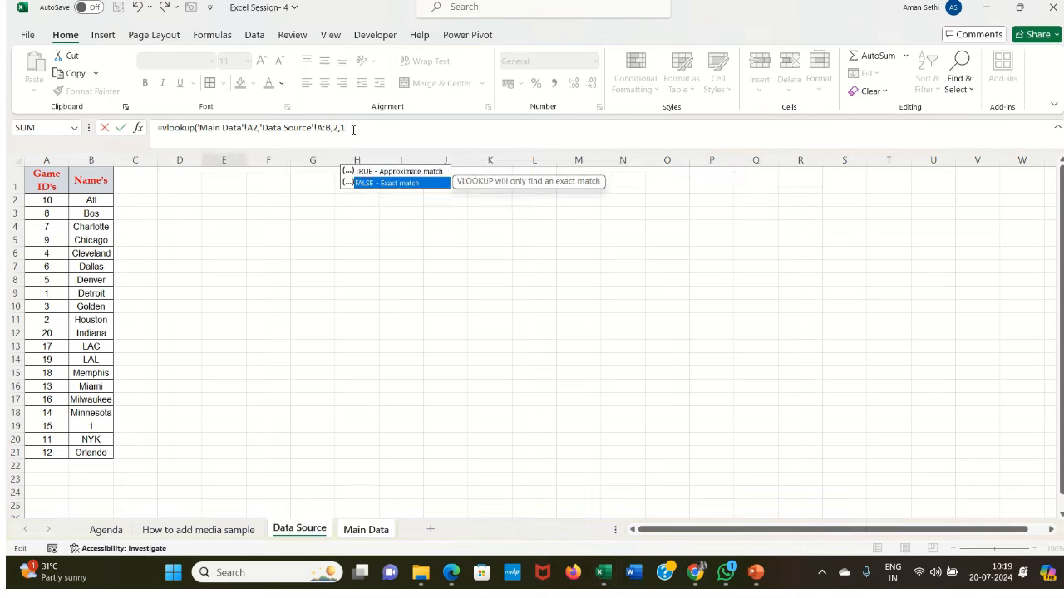
pyautogui.press('BackSpace')
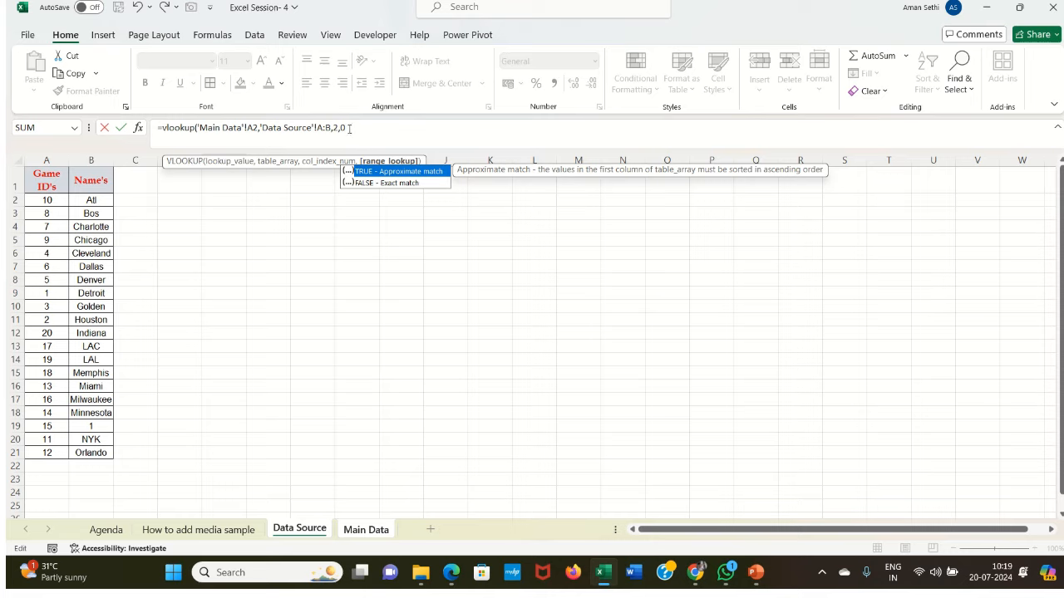
pyautogui.write(')')
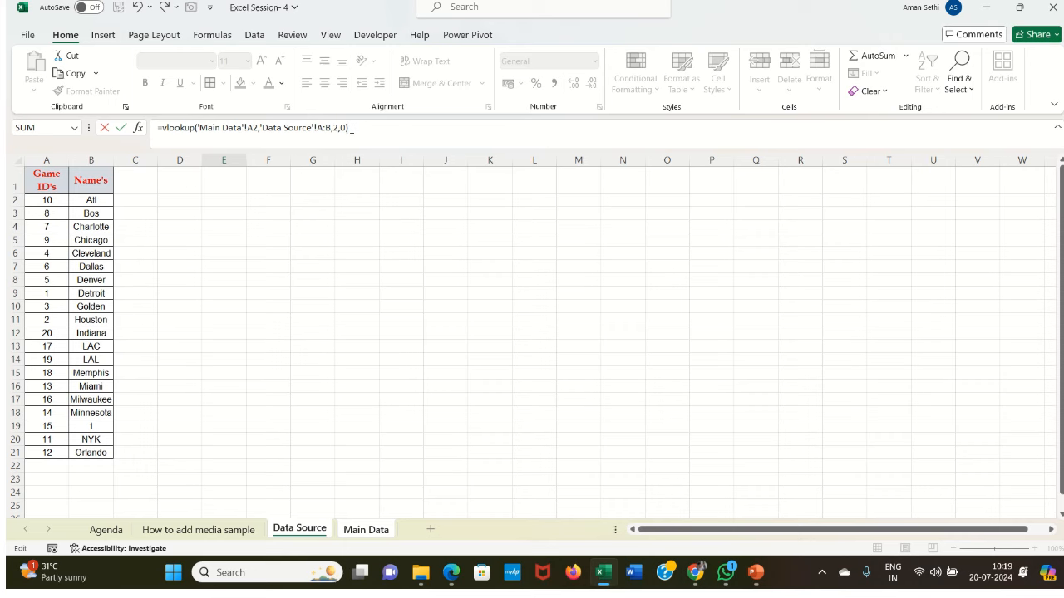
pyautogui.press('Return')
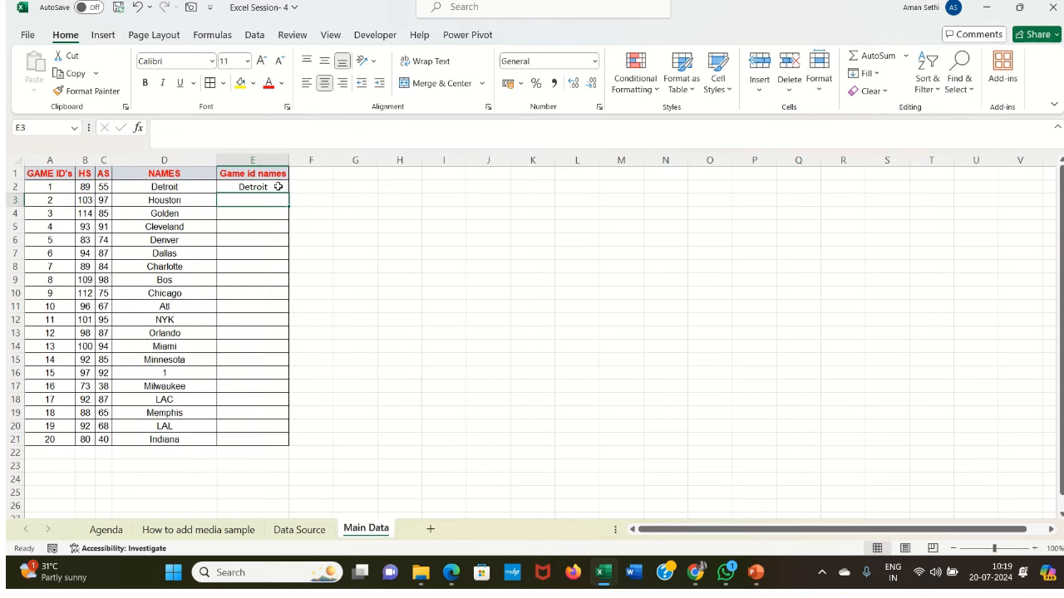
# - Fill the VLOOKUP formula from E2 down the Game id names column to E21
pyautogui.click(278, 186)
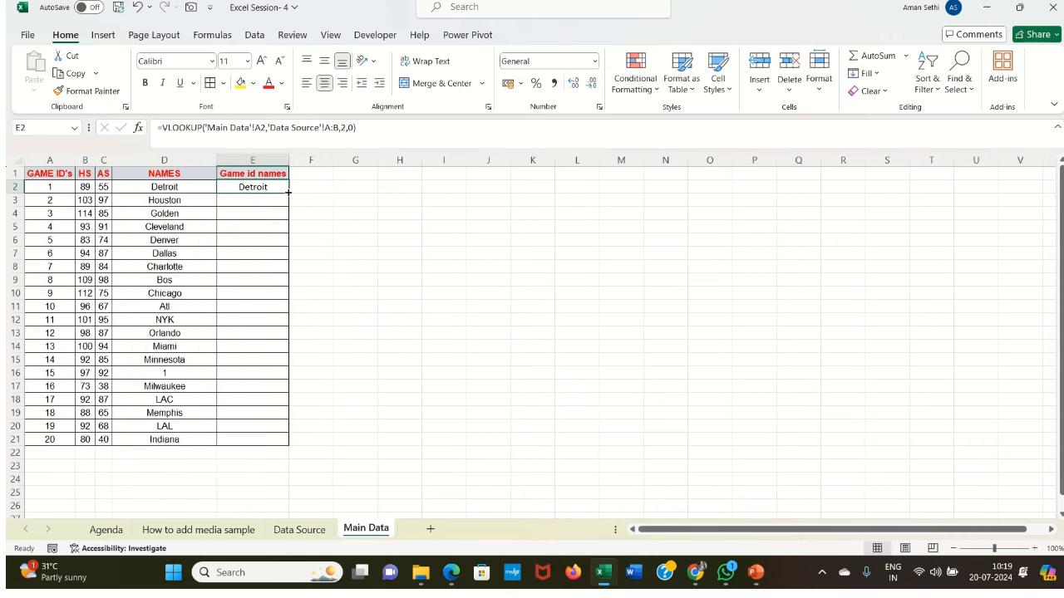
pyautogui.doubleClick(288, 193)
pyautogui.click(256, 227)
# - Compare the looked-up values in Game id names with the NAMES column in rows 2 to 21
pyautogui.moveTo(254, 189); pyautogui.dragTo(252, 438)
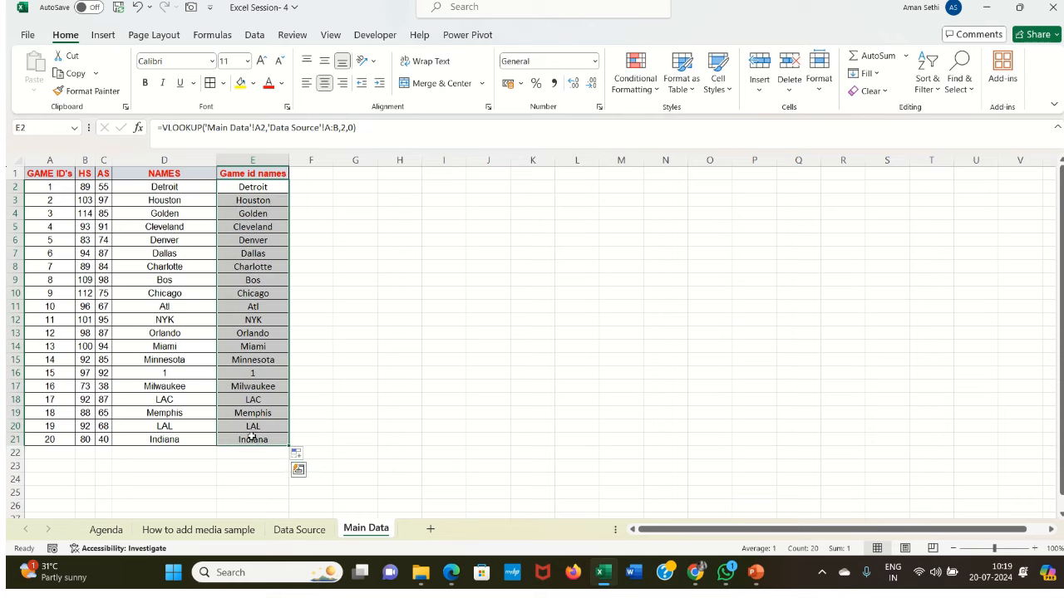
pyautogui.click(252, 187)
pyautogui.moveTo(251, 186); pyautogui.dragTo(253, 413)
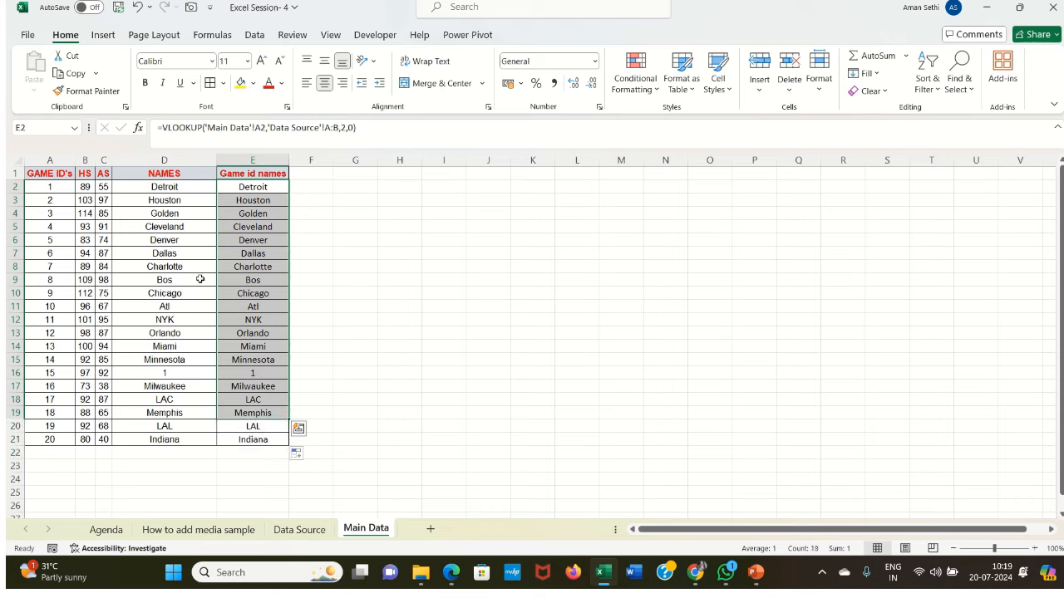
pyautogui.click(165, 187)
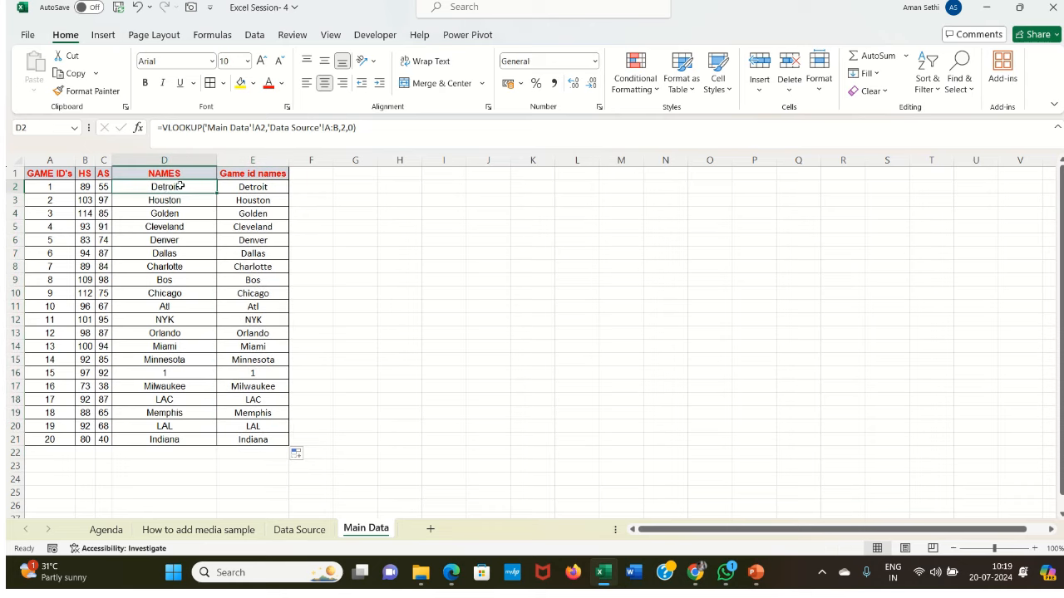
pyautogui.click(251, 183)
pyautogui.click(182, 184)
pyautogui.moveTo(166, 188); pyautogui.dragTo(160, 440)
pyautogui.click(164, 282)
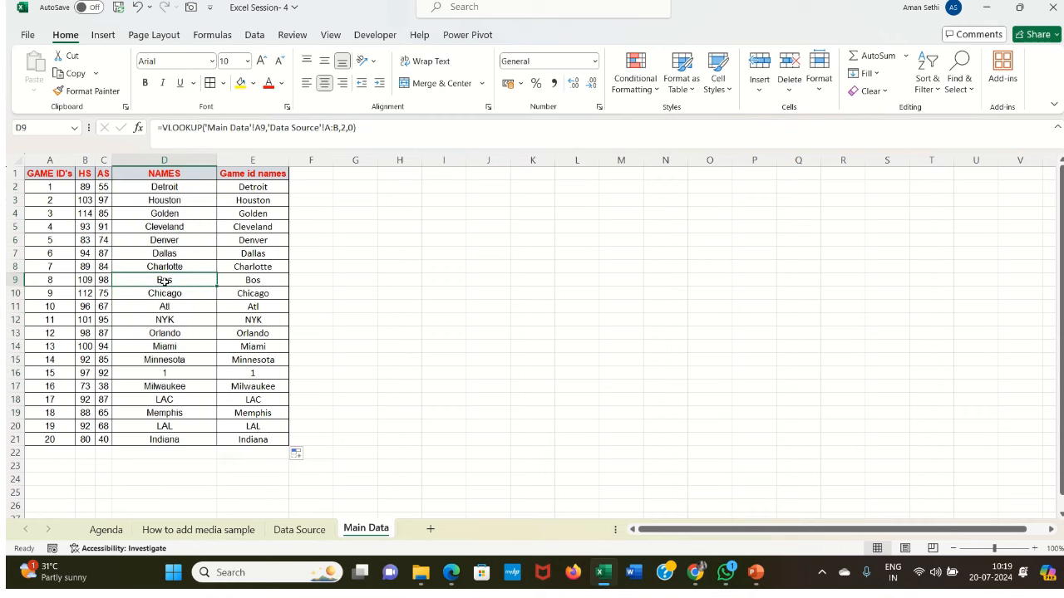
pyautogui.moveTo(240, 188); pyautogui.dragTo(240, 441)
pyautogui.click(236, 298)
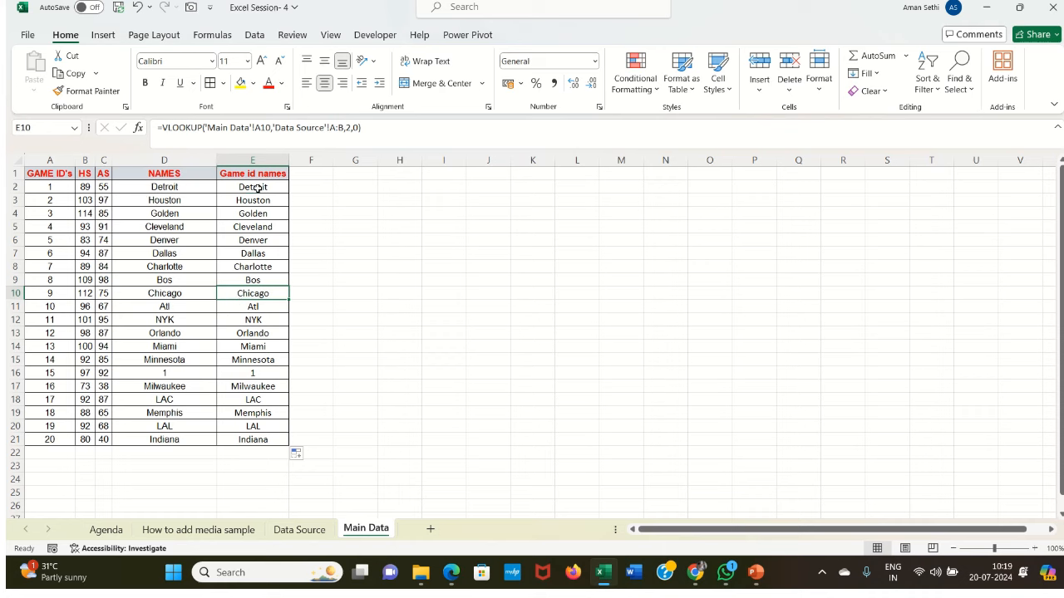
pyautogui.moveTo(256, 187); pyautogui.dragTo(249, 440)
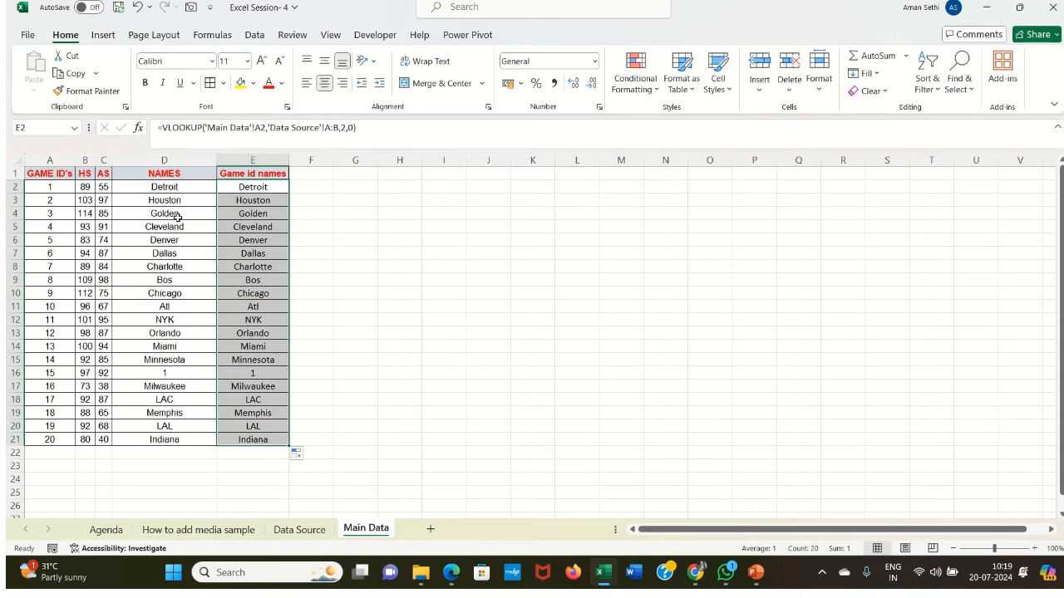
# - Delete the NAMES column from Main Data and check the lookup formulas in the Game id names column
pyautogui.click(161, 158)
pyautogui.hotkey('ctrl', '-')
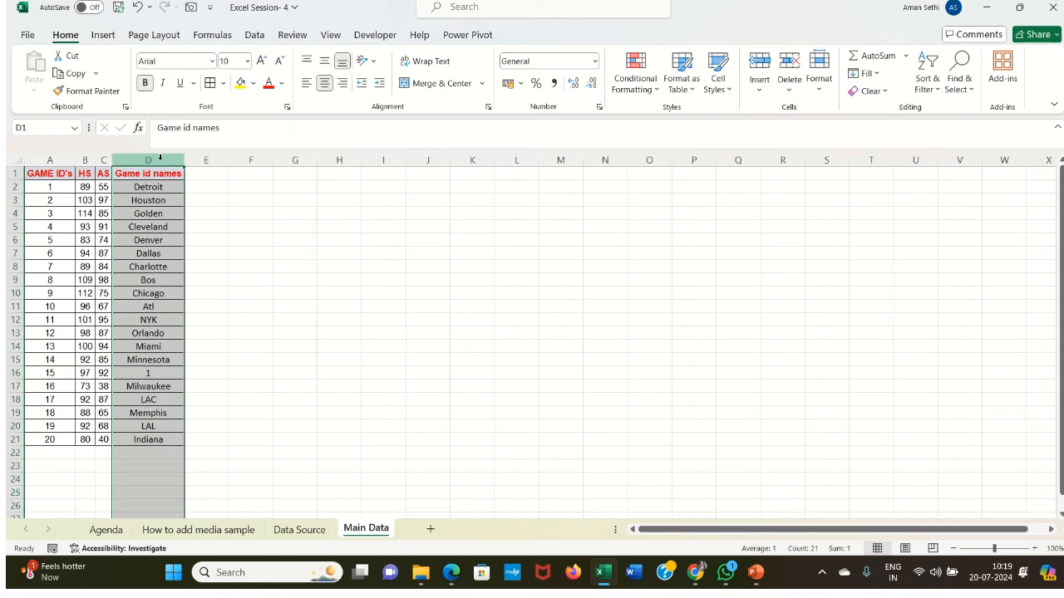
pyautogui.click(148, 226)
pyautogui.moveTo(146, 187); pyautogui.dragTo(147, 435)
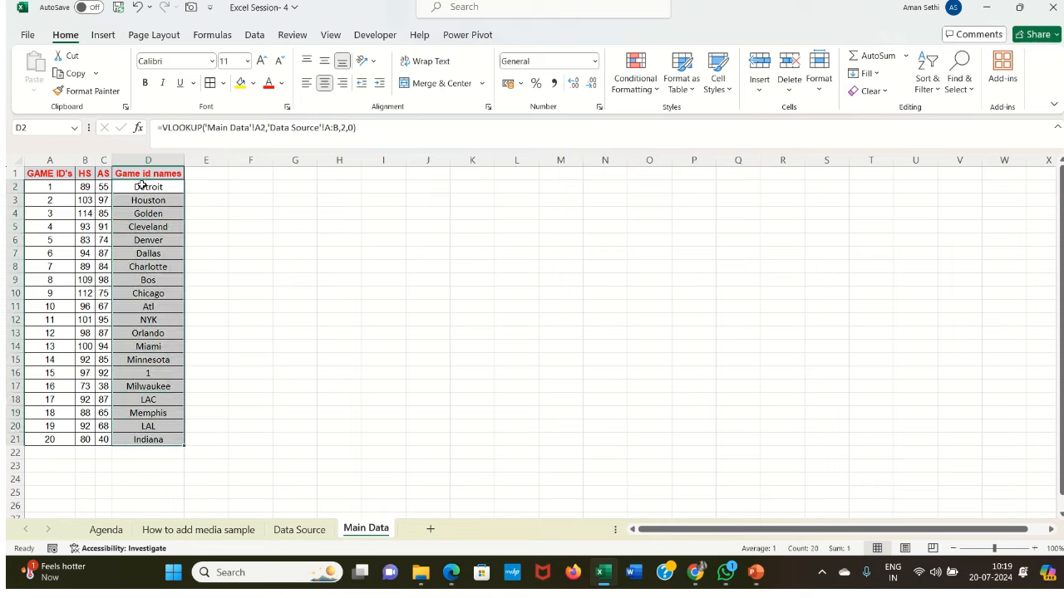
pyautogui.moveTo(141, 185); pyautogui.dragTo(137, 441)
pyautogui.click(135, 342)
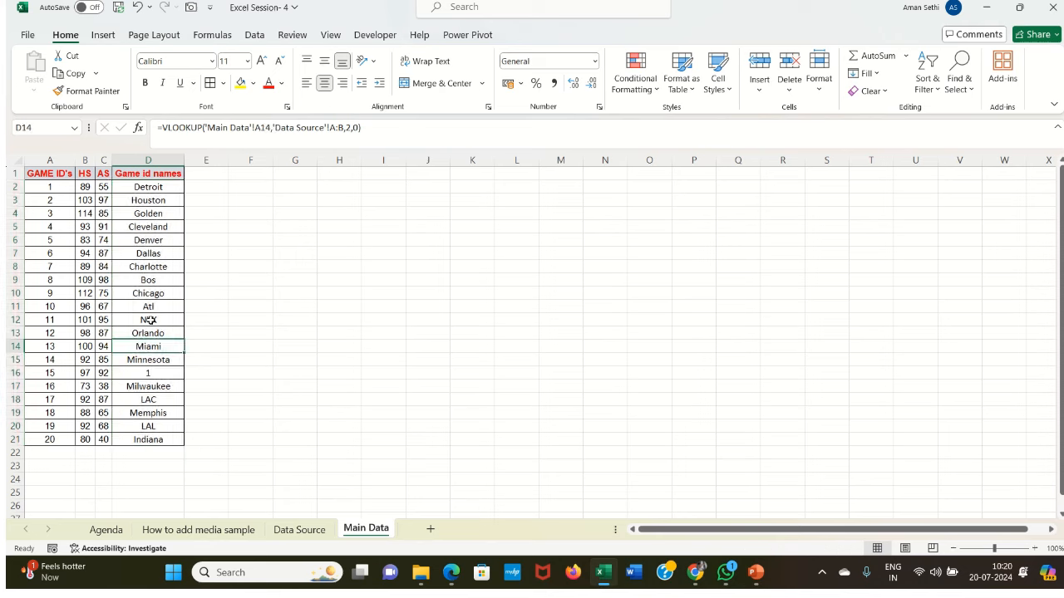
pyautogui.moveTo(364, 1)
pyautogui.click(311, 228)
pyautogui.click(143, 258)
pyautogui.click(202, 358)
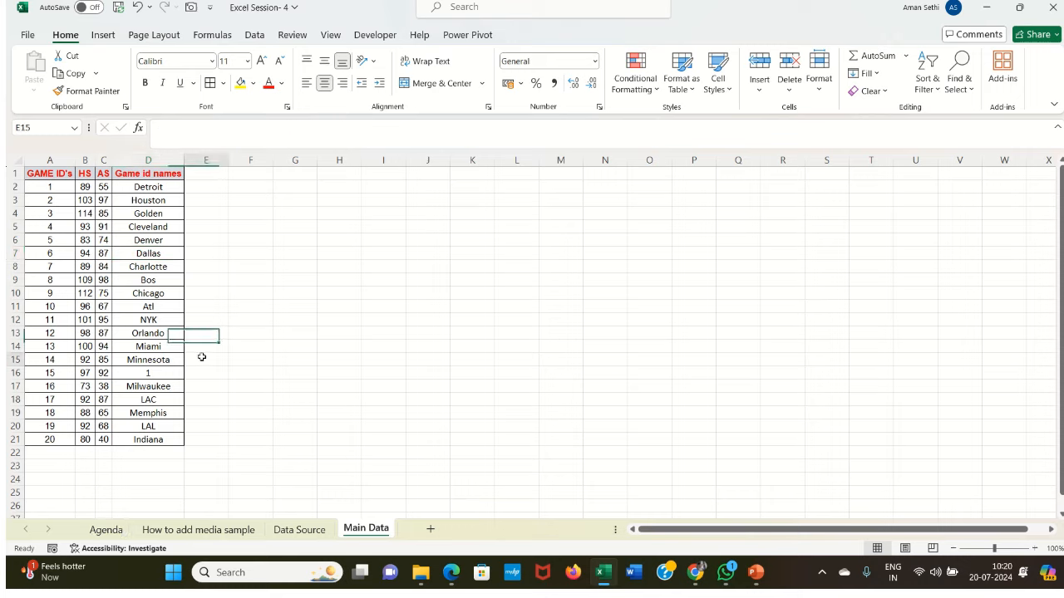
pyautogui.click(253, 324)
pyautogui.click(248, 255)
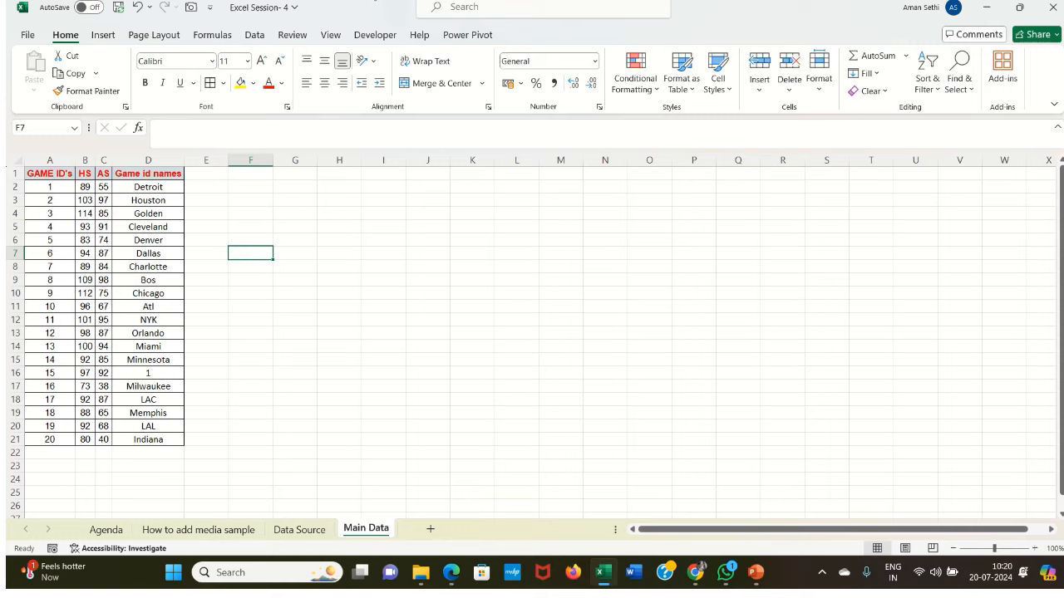
pyautogui.moveTo(441, 17)
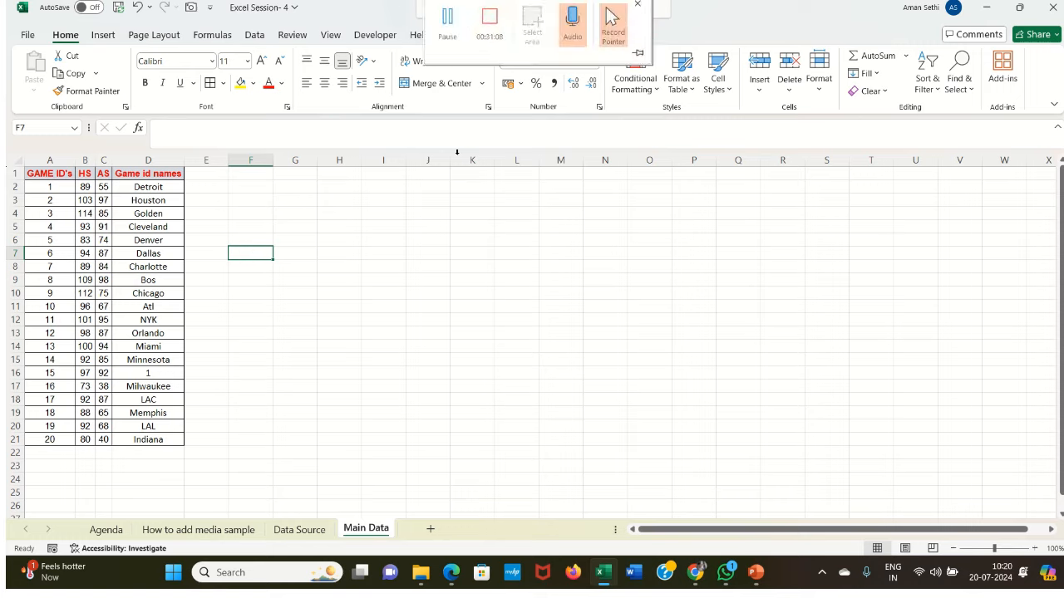
pyautogui.click(345, 288)
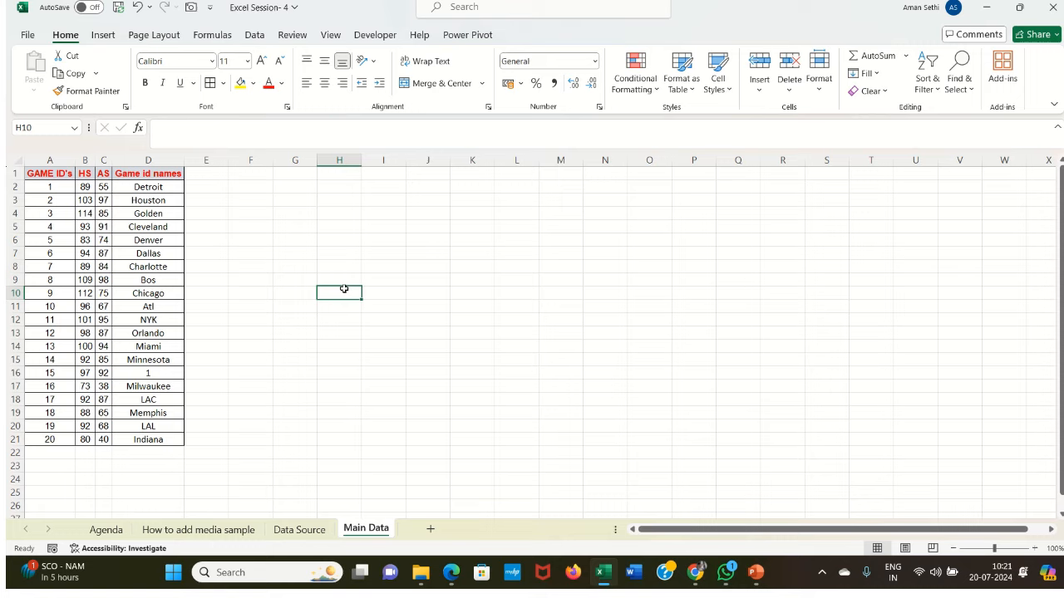
# - Review the VLOOKUP and media insertion topics with their significance in the Agenda sheet's table, A1:B3
pyautogui.click(291, 356)
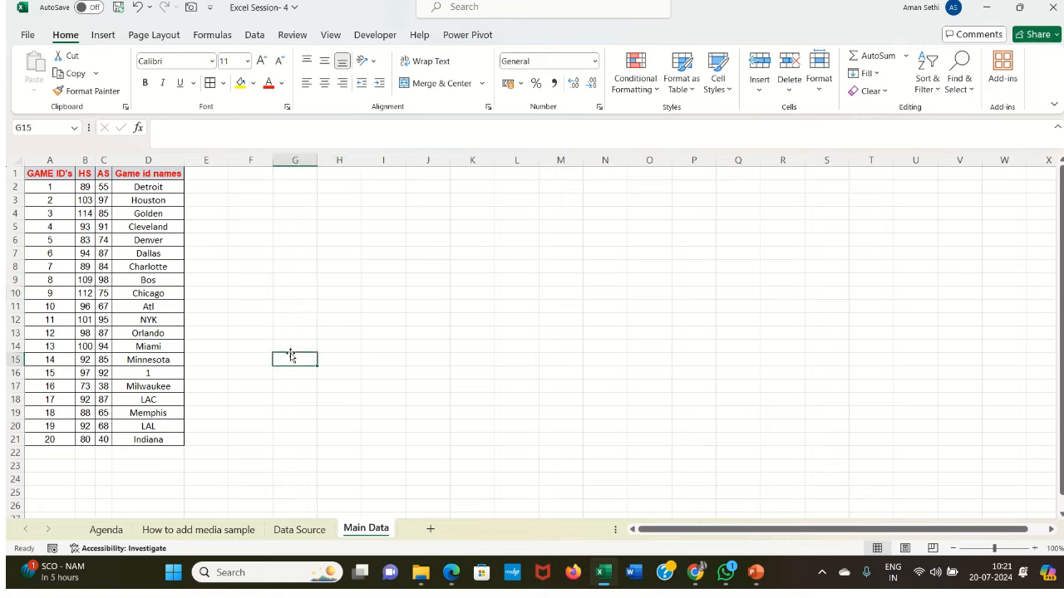
pyautogui.click(108, 532)
pyautogui.click(229, 361)
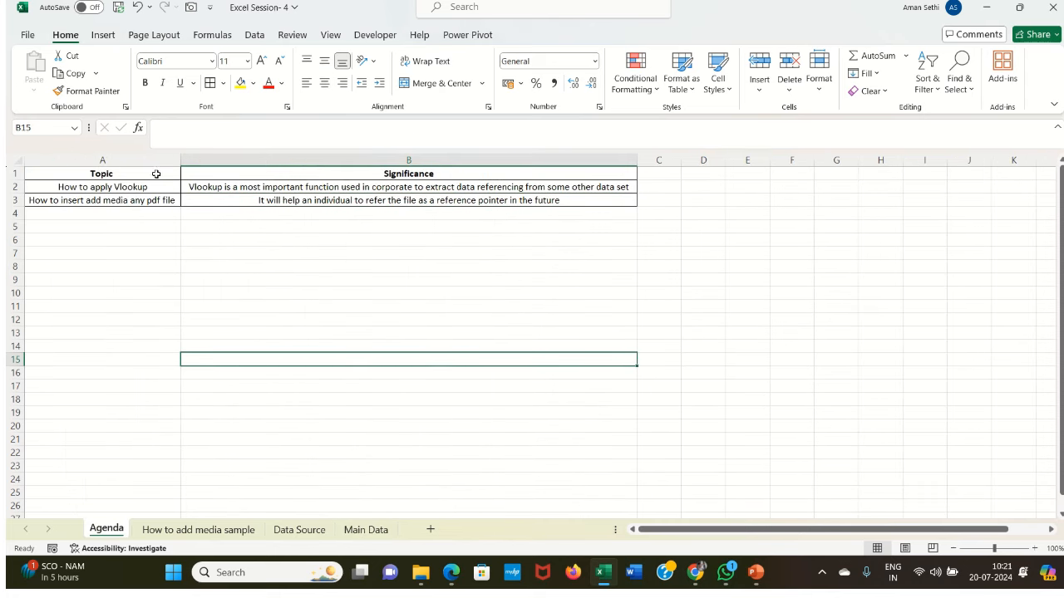
pyautogui.moveTo(158, 172); pyautogui.dragTo(231, 195)
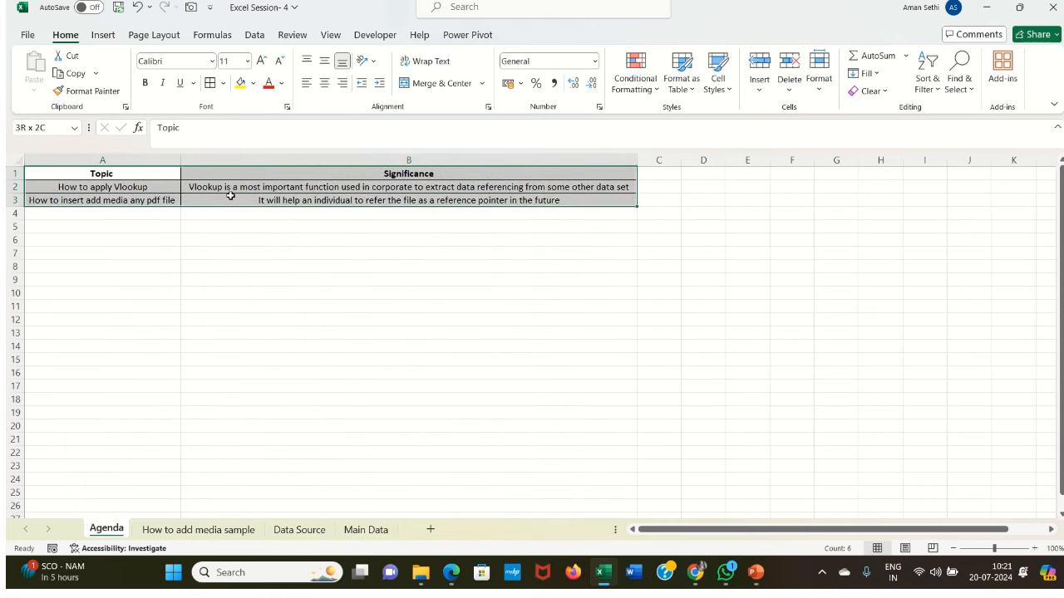
pyautogui.moveTo(154, 176); pyautogui.dragTo(217, 206)
pyautogui.moveTo(163, 172); pyautogui.dragTo(205, 202)
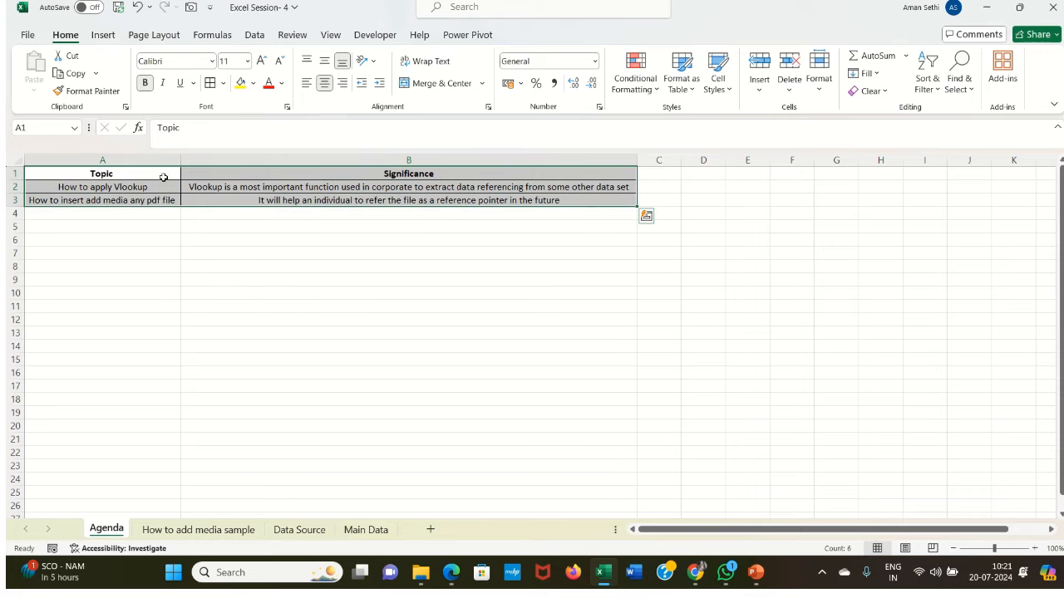
pyautogui.moveTo(159, 176); pyautogui.dragTo(214, 202)
pyautogui.moveTo(154, 175); pyautogui.dragTo(208, 206)
pyautogui.moveTo(165, 173); pyautogui.dragTo(214, 202)
pyautogui.moveTo(169, 176); pyautogui.dragTo(213, 203)
pyautogui.click(166, 189)
pyautogui.click(163, 200)
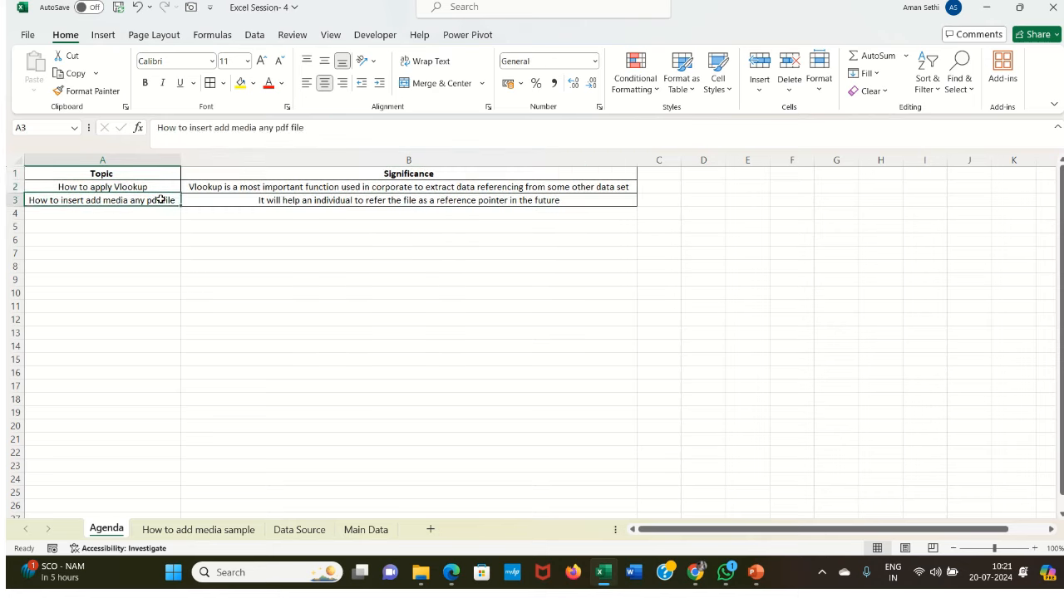
# - Look through the How to add media sample and Data Source sheets, and return to the Main Data sheet
pyautogui.click(196, 530)
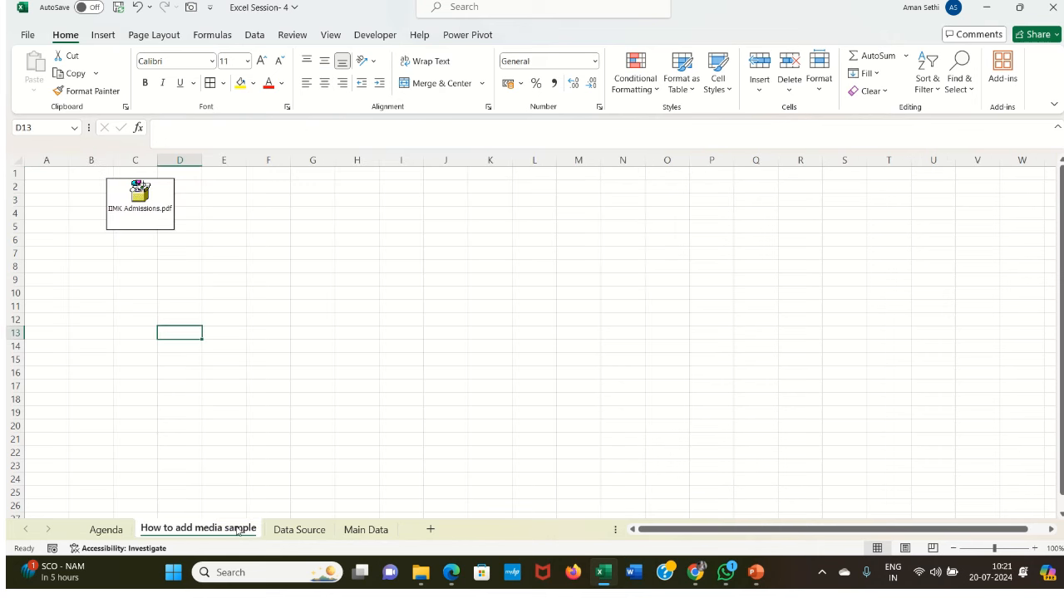
pyautogui.click(292, 532)
pyautogui.click(365, 529)
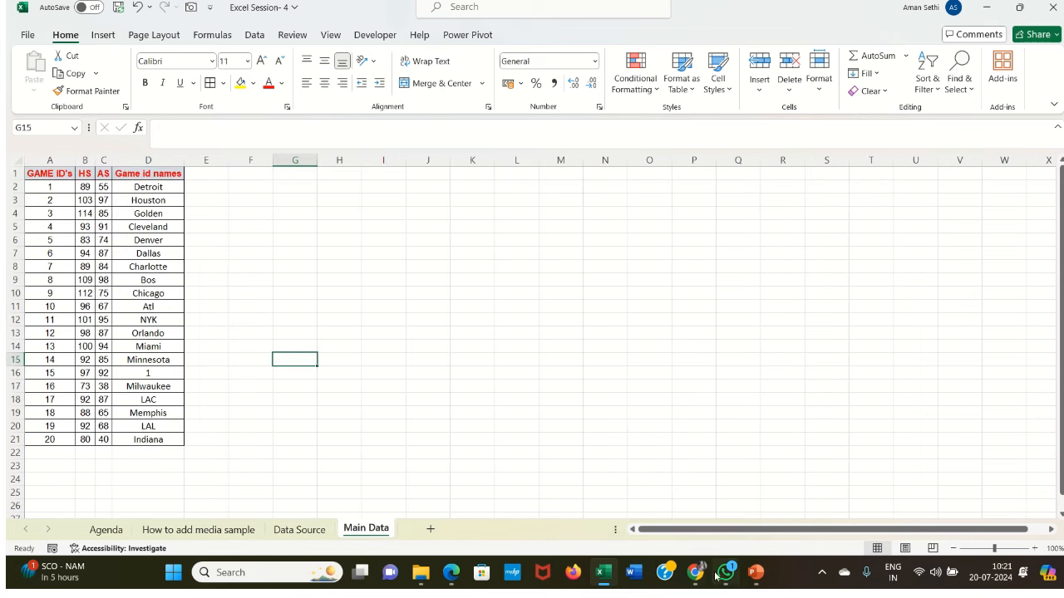
pyautogui.moveTo(465, 4)
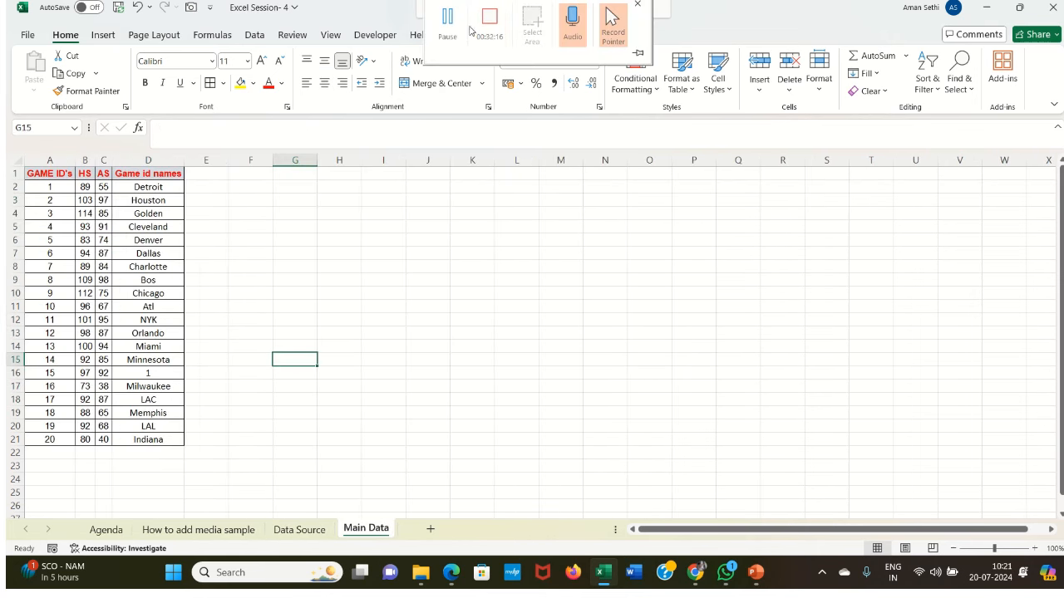